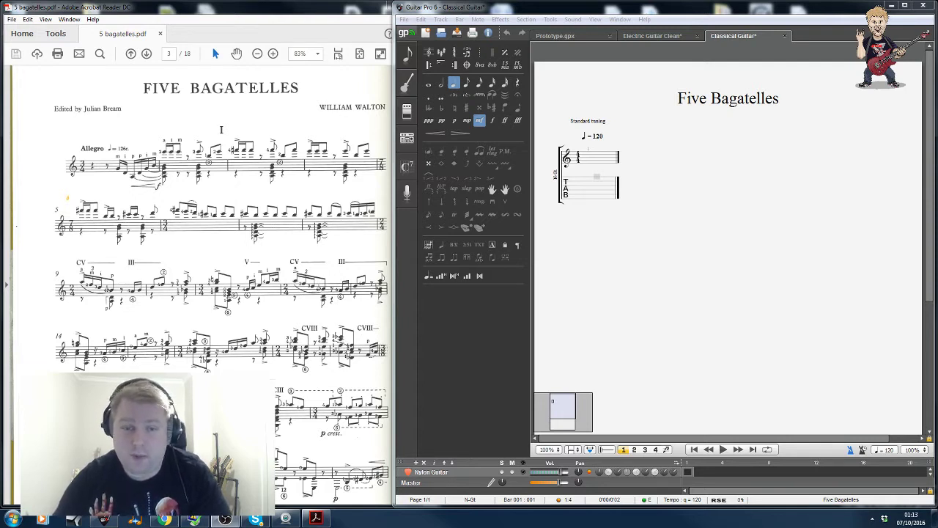
Move the PDF score window aside so its music stays readable beside Guitar Pro, and switch to Guitar Pro.
{"action": "left_click", "coordinate": [216, 343]}
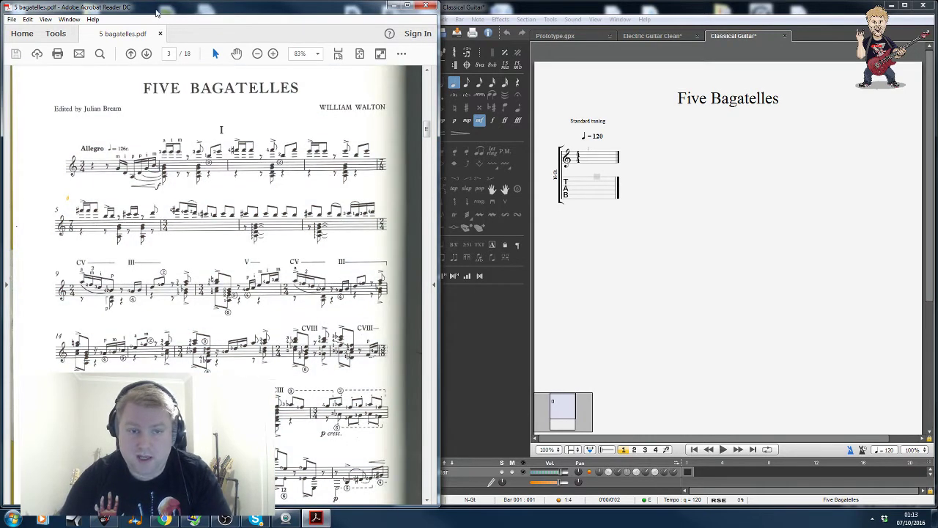
{"action": "left_click_drag", "start_coordinate": [157, 13], "coordinate": [129, 12]}
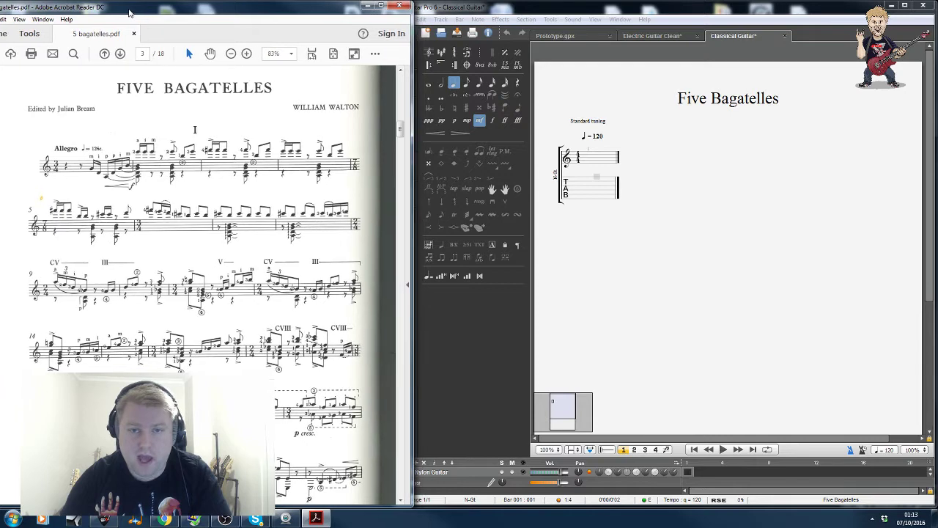
{"action": "left_click", "coordinate": [460, 8]}
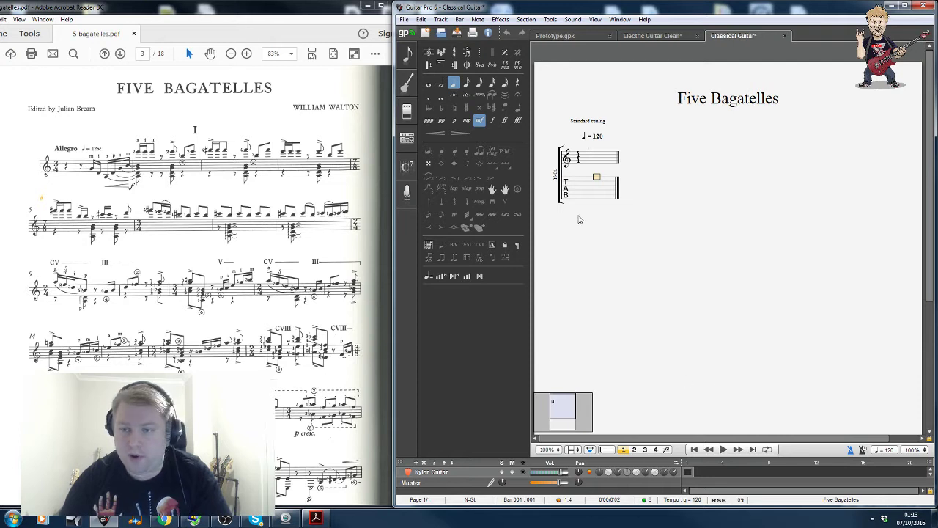
Set the time signature of the first bar to 3/4.
{"action": "left_click", "coordinate": [596, 192]}
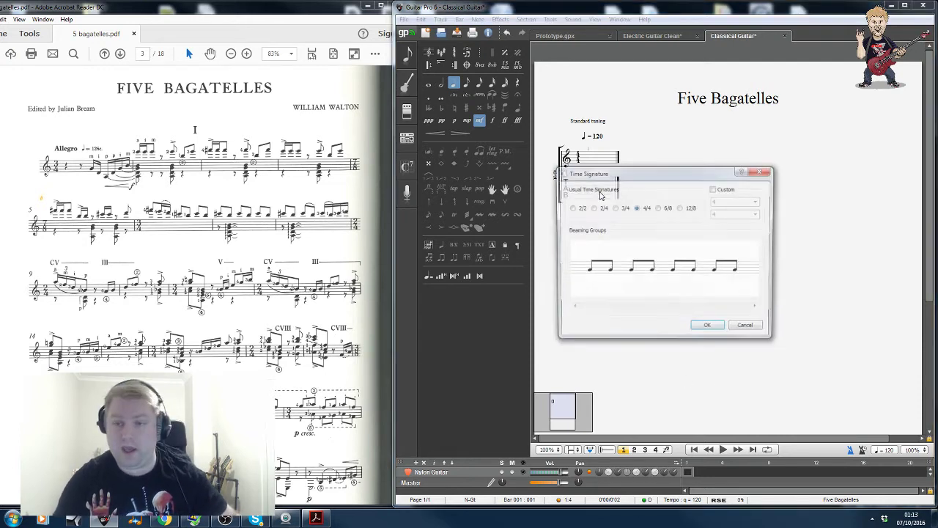
{"action": "key", "text": "ctrl+t"}
{"action": "left_click", "coordinate": [614, 208]}
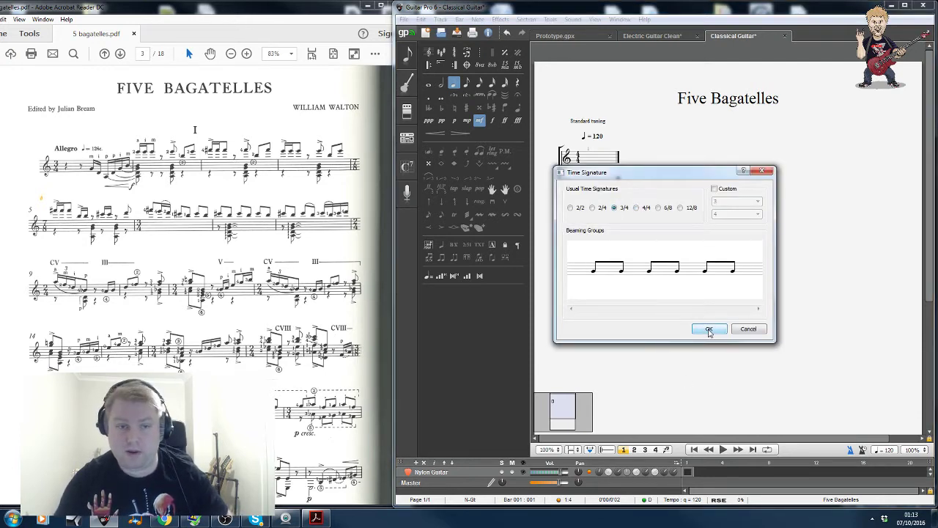
{"action": "left_click", "coordinate": [709, 329]}
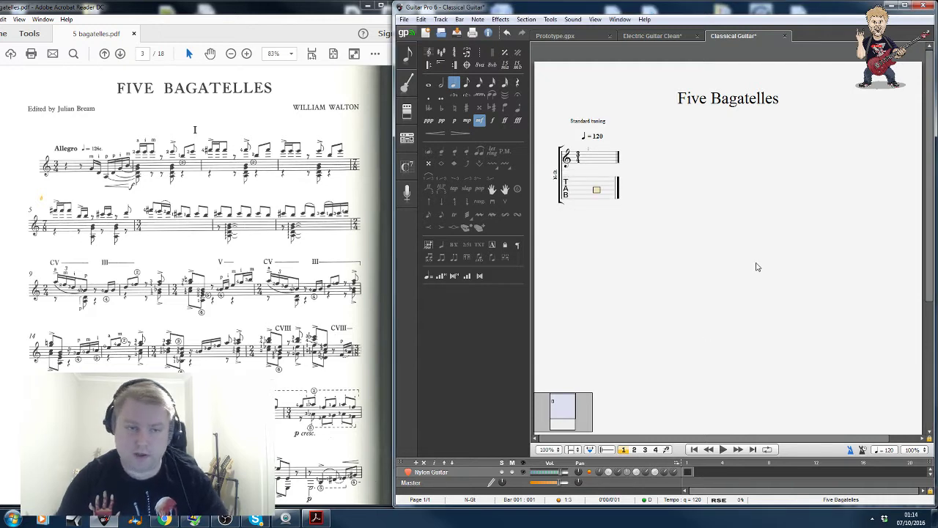
Enter a quarter rest followed by an eighth rest at the start of bar 1.
{"action": "key", "text": "r"}
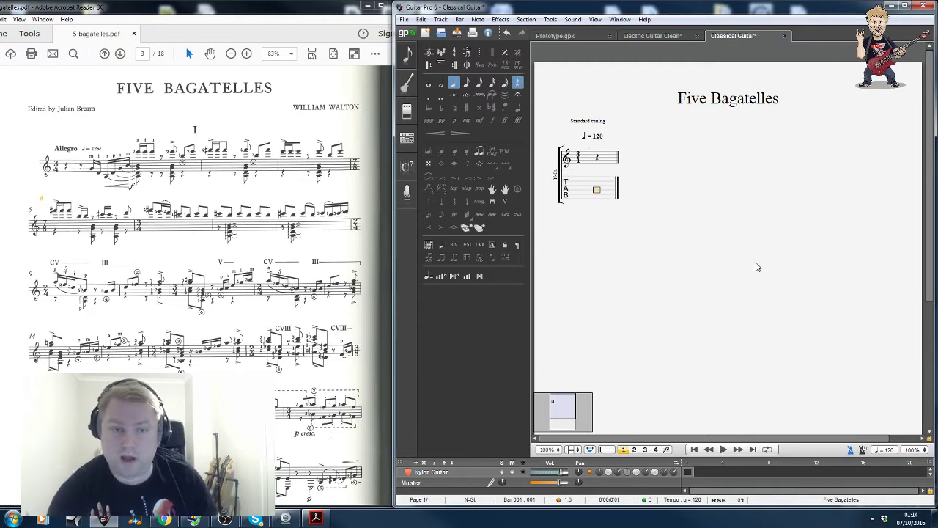
{"action": "key", "text": "Right"}
{"action": "key", "text": "plus"}
{"action": "key", "text": "r"}
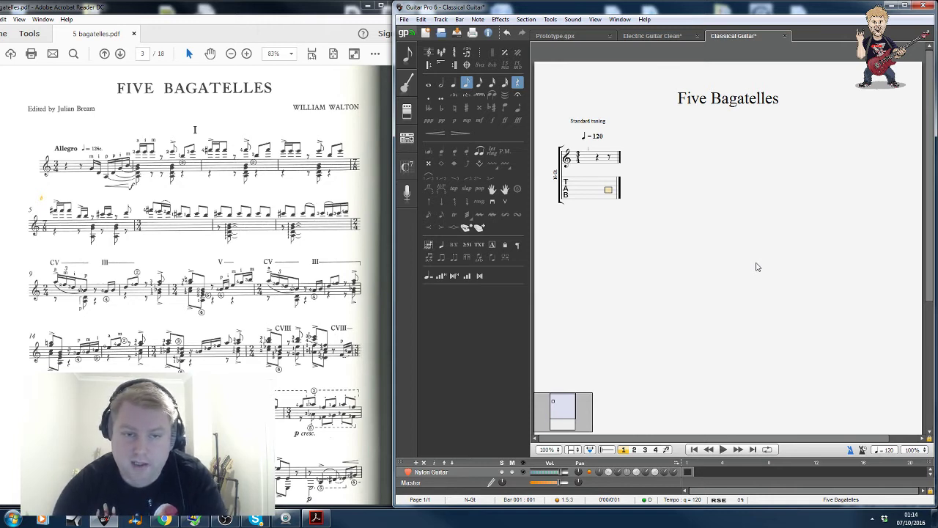
{"action": "key", "text": "Right"}
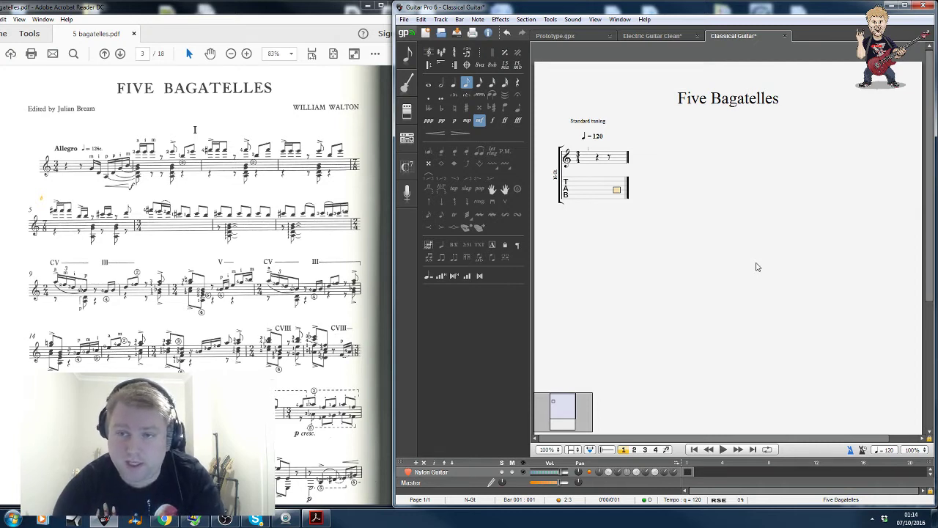
Complete bar 1 with six sixteenth-note open strings, played on strings 3, 4, 5, 4, 3 and 2.
{"action": "key", "text": "minus"}
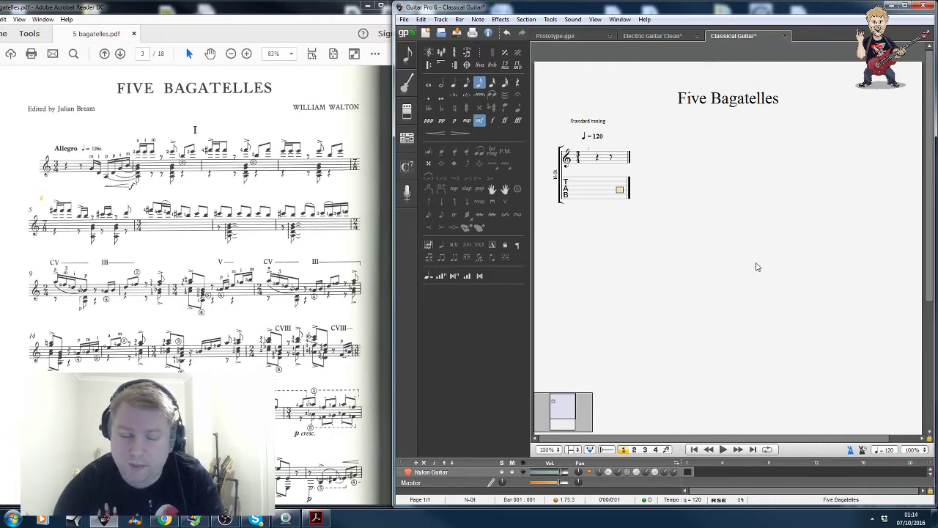
{"action": "key", "text": "Up"}
{"action": "key", "text": "0"}
{"action": "key", "text": "Right"}
{"action": "key", "text": "Down"}
{"action": "key", "text": "0"}
{"action": "key", "text": "Right"}
{"action": "key", "text": "Down"}
{"action": "key", "text": "0"}
{"action": "key", "text": "Right"}
{"action": "key", "text": "Up"}
{"action": "key", "text": "0"}
{"action": "key", "text": "Right"}
{"action": "key", "text": "Up"}
{"action": "key", "text": "0"}
{"action": "key", "text": "Right"}
{"action": "key", "text": "Up"}
{"action": "key", "text": "0"}
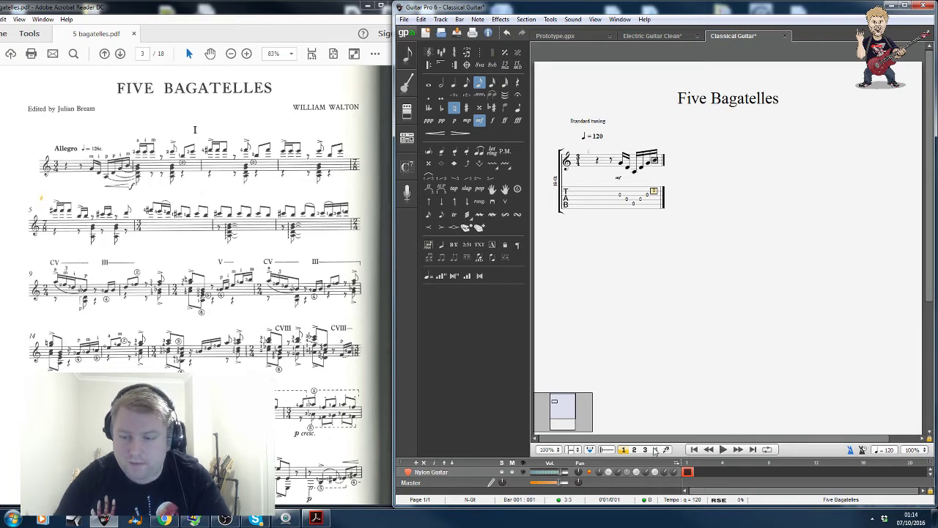
Go through voices 1 to 4 in turn and return to voice 1.
{"action": "left_click", "coordinate": [631, 450]}
{"action": "left_click", "coordinate": [624, 451]}
{"action": "left_click", "coordinate": [635, 450]}
{"action": "left_click", "coordinate": [645, 450]}
{"action": "left_click", "coordinate": [655, 450]}
{"action": "left_click", "coordinate": [623, 449]}
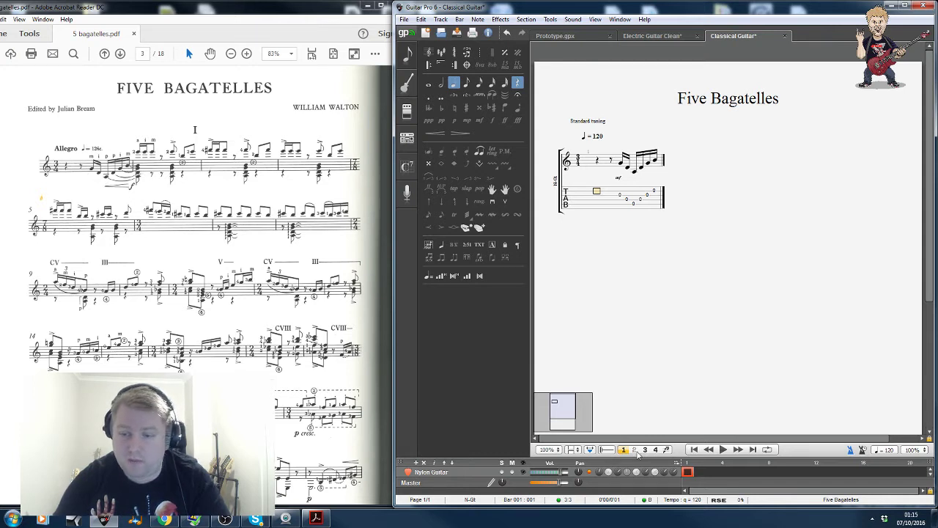
Copy the rests and notes of bar 1 from voice 1 into voice 2.
{"action": "left_click_drag", "start_coordinate": [595, 182], "coordinate": [664, 198]}
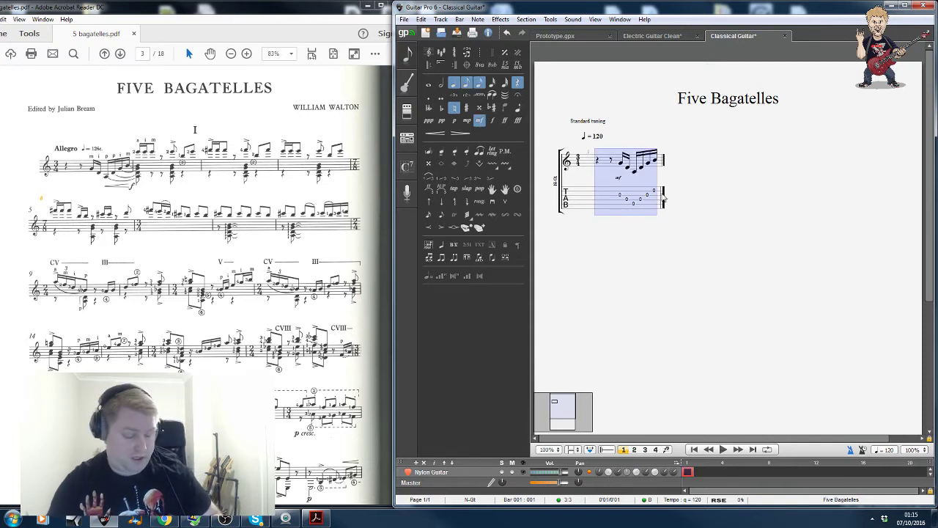
{"action": "left_click", "coordinate": [634, 449]}
{"action": "left_click", "coordinate": [600, 193]}
{"action": "key", "text": "ctrl+v"}
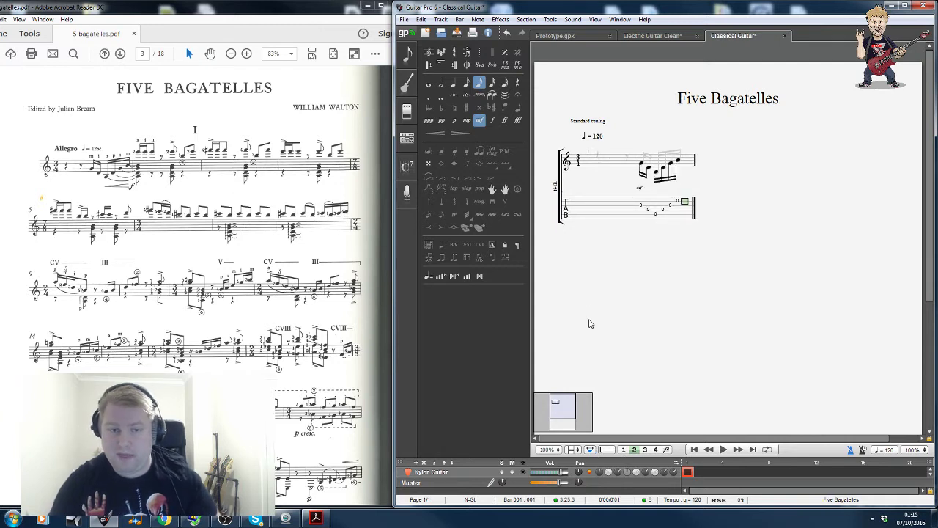
Tie the open notes on strings 2 to 5 over into bar 2 of voice 2 as an eighth-note chord.
{"action": "left_click", "coordinate": [682, 206]}
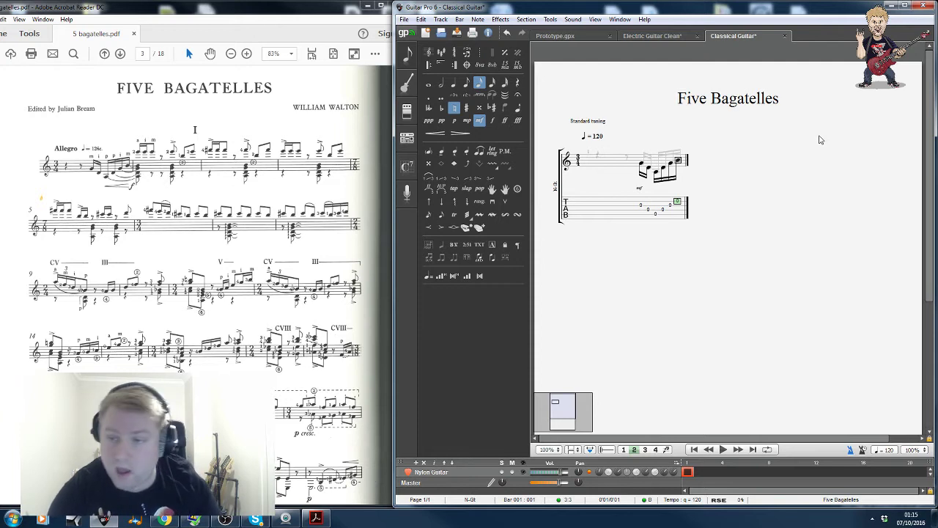
{"action": "key", "text": "Right"}
{"action": "key", "text": "l"}
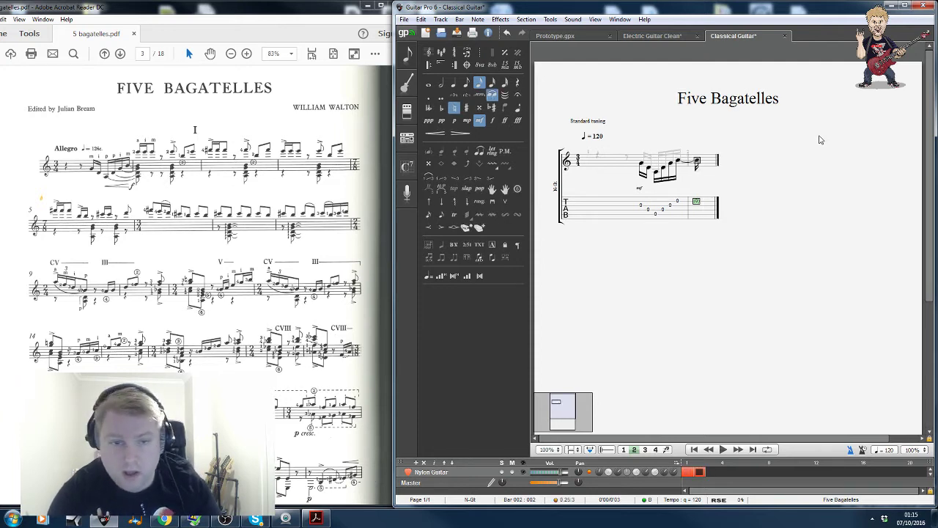
{"action": "key", "text": "Down"}
{"action": "key", "text": "l"}
{"action": "key", "text": "Down"}
{"action": "key", "text": "l"}
{"action": "key", "text": "Down"}
{"action": "key", "text": "l"}
{"action": "key", "text": "minus"}
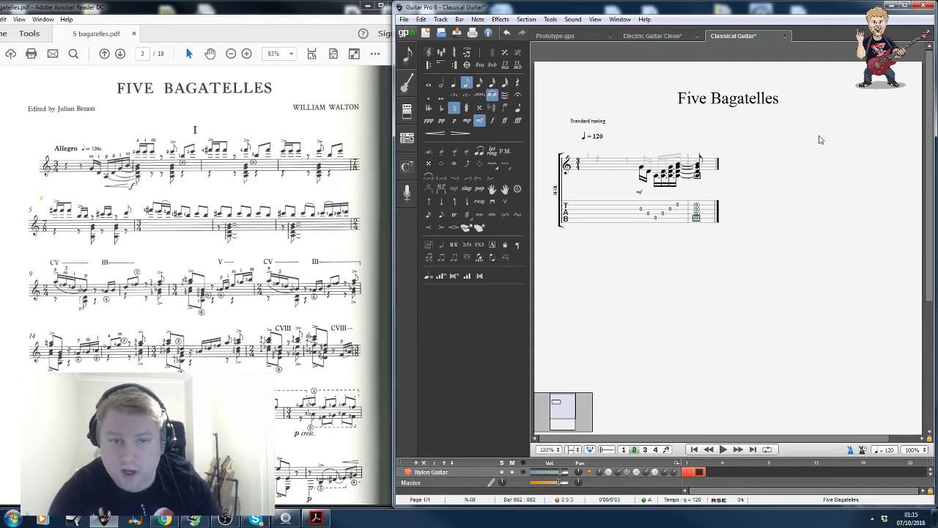
Add two eighth rests after the tied chord in bar 2 of voice 2.
{"action": "key", "text": "Right"}
{"action": "key", "text": "r"}
{"action": "key", "text": "Right"}
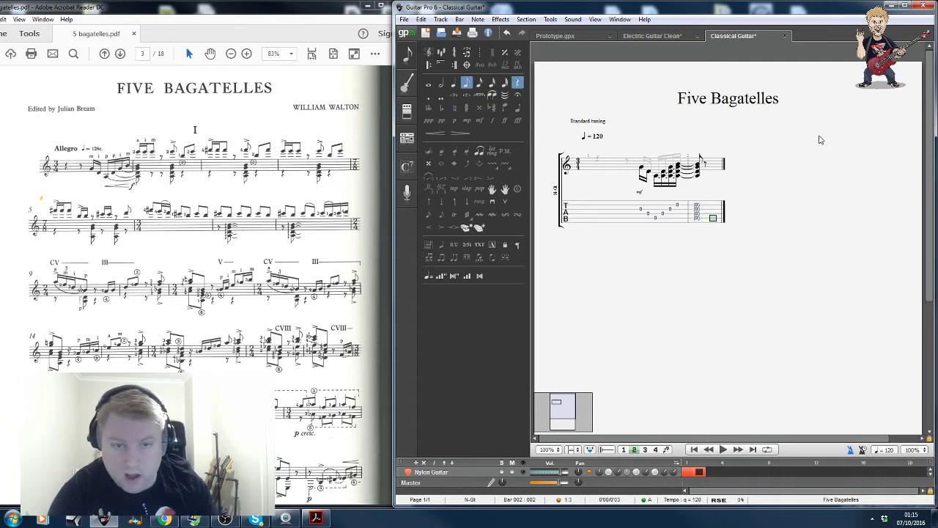
{"action": "key", "text": "r"}
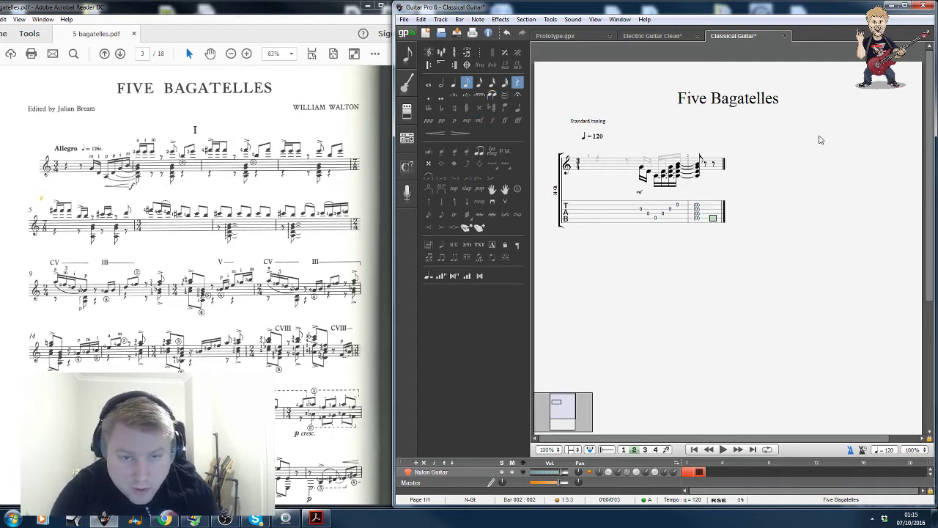
{"action": "key", "text": "Right"}
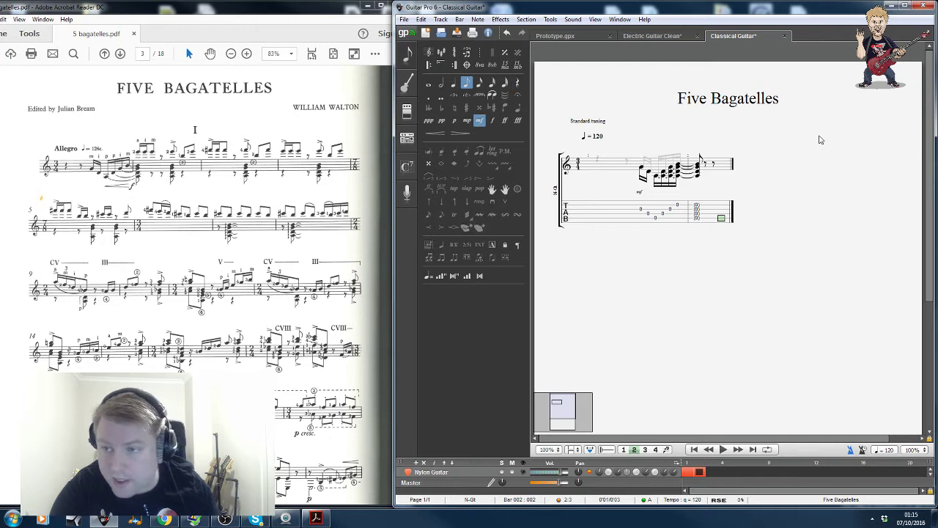
Enter an eighth-note chord of open strings 5, 4, 3 and 2, followed by a quarter rest, in bar 2 of voice 2.
{"action": "key", "text": "0"}
{"action": "key", "text": "Up"}
{"action": "key", "text": "0"}
{"action": "key", "text": "Up"}
{"action": "key", "text": "0"}
{"action": "key", "text": "Up"}
{"action": "key", "text": "0"}
{"action": "key", "text": "Right"}
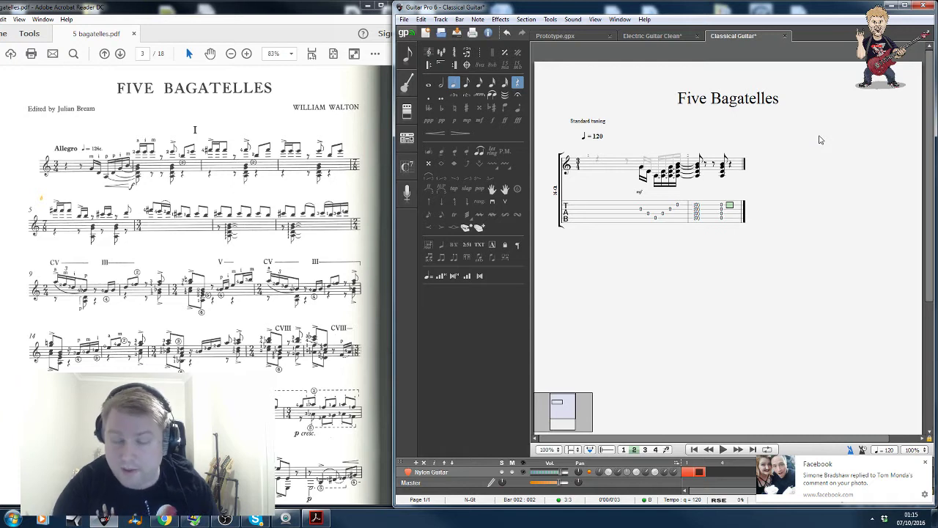
Start bar 2 of voice 1 with fret 12 on string 1 as two sixteenths and an eighth, followed by an eighth rest.
{"action": "left_click", "coordinate": [623, 450]}
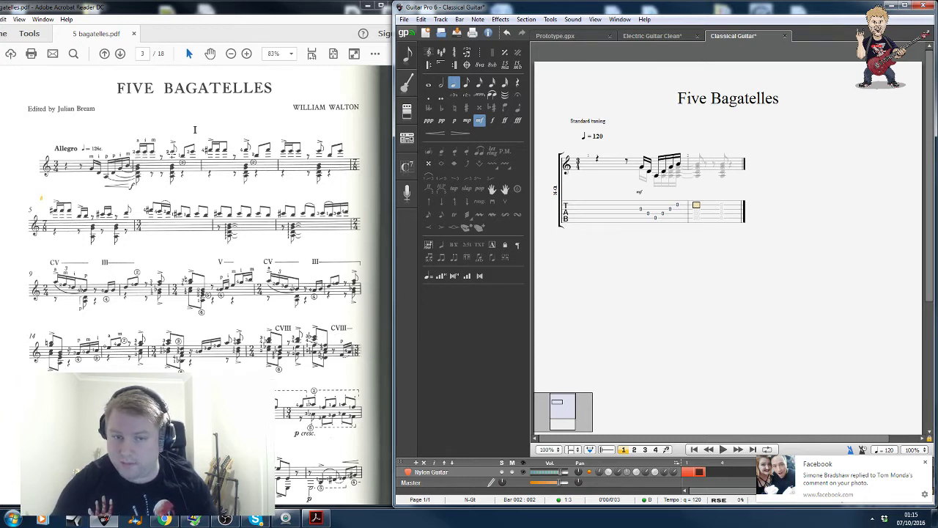
{"action": "key", "text": "Up"}
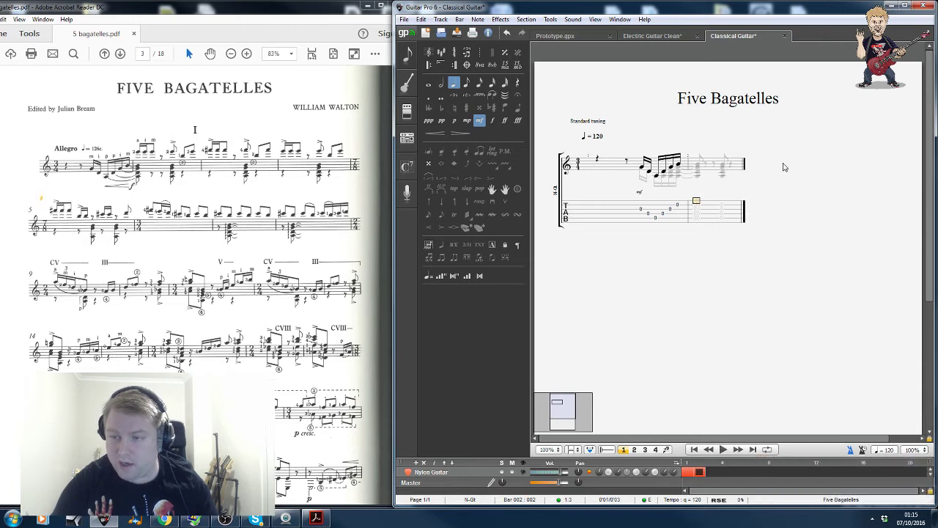
{"action": "type", "text": "12"}
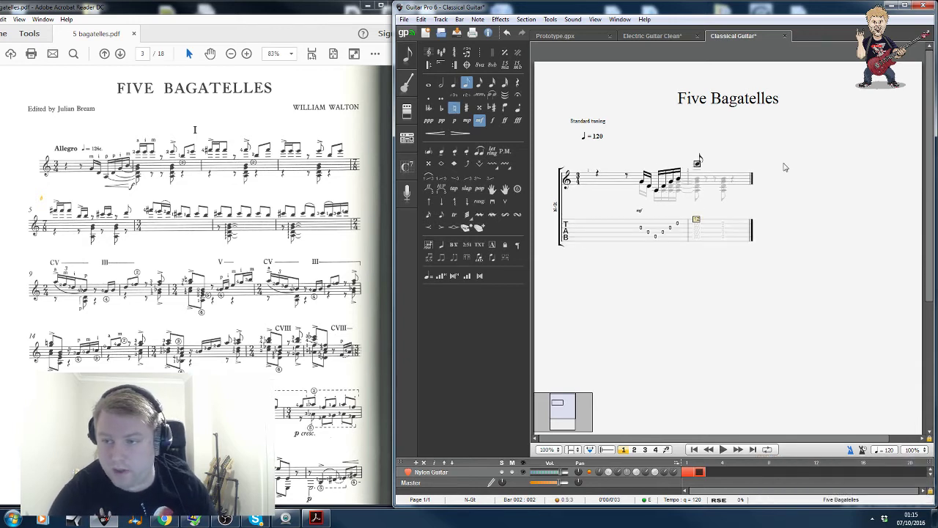
{"action": "key", "text": "minus"}
{"action": "key", "text": "Right"}
{"action": "type", "text": "12"}
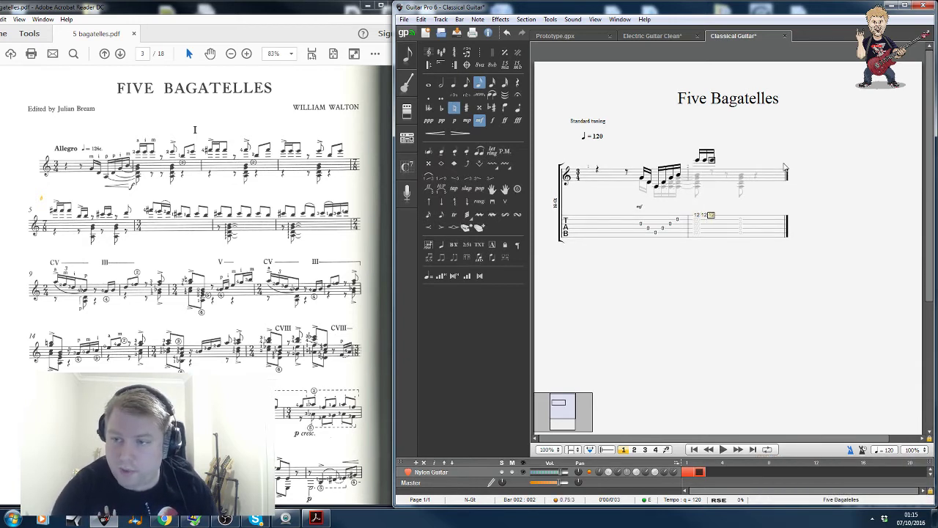
{"action": "key", "text": "Right"}
{"action": "type", "text": "12"}
{"action": "key", "text": "Right"}
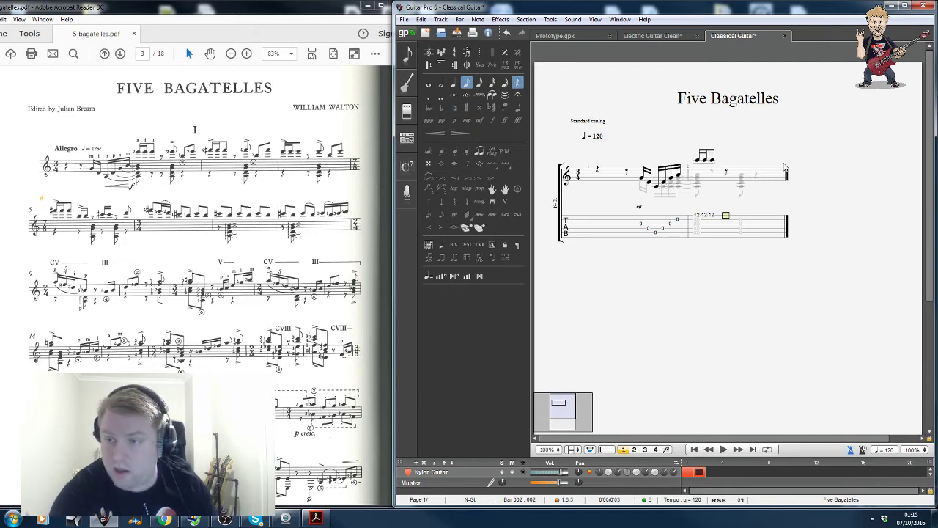
Complete bar 2 of voice 1 with three eighth notes at fret 12 on strings 1, 2 and 1, and accent the first of them.
{"action": "key", "text": "Right"}
{"action": "type", "text": "12"}
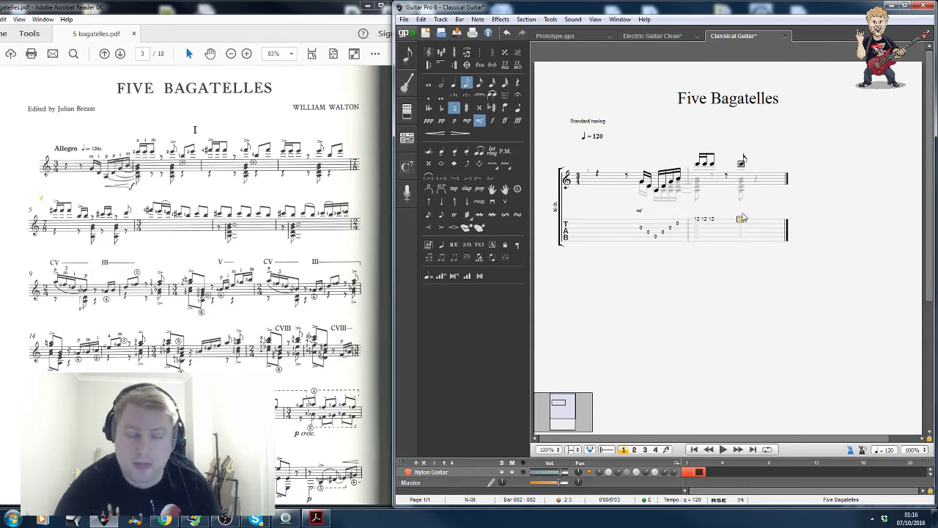
{"action": "type", "text": "12"}
{"action": "key", "text": "Right"}
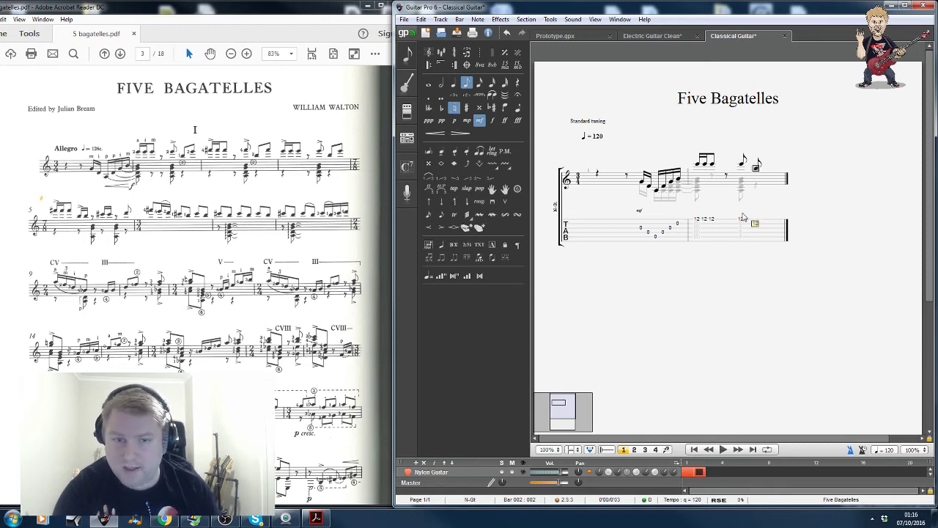
{"action": "type", "text": "12"}
{"action": "key", "text": "Right"}
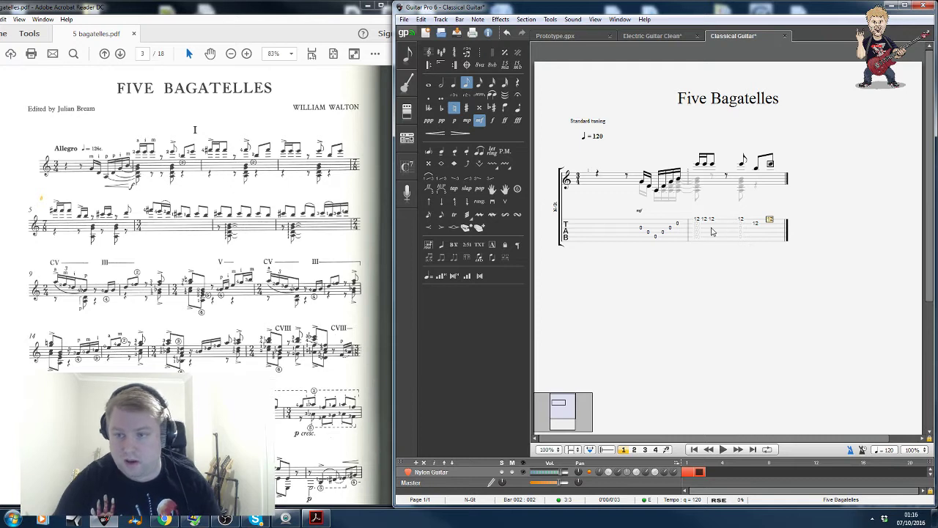
{"action": "left_click", "coordinate": [740, 220]}
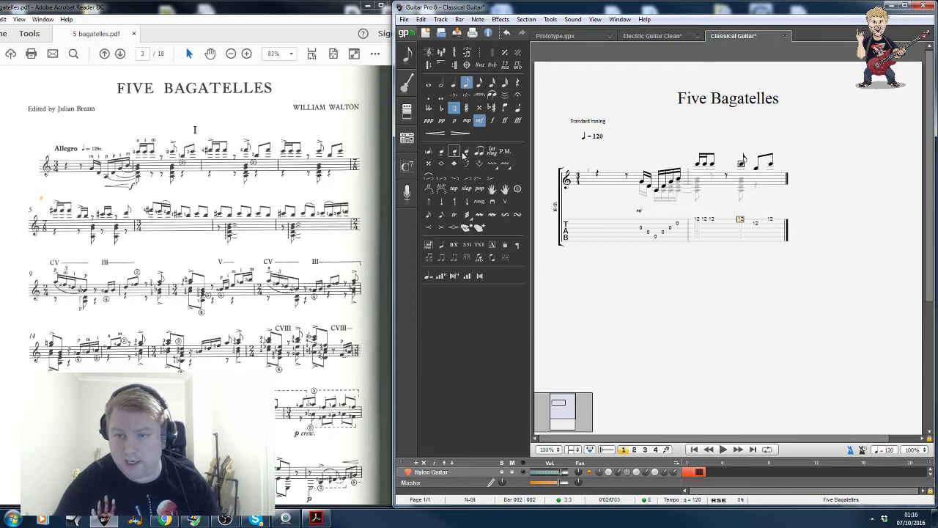
{"action": "left_click", "coordinate": [441, 151]}
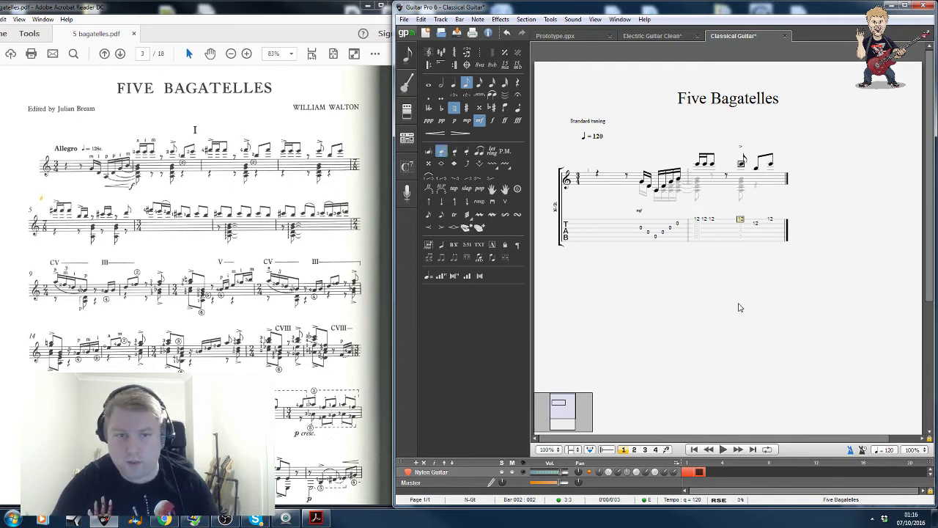
Delete the rests and notes of bar 1 from voice 1, and turn on multivoice display with voice 2 active.
{"action": "left_click", "coordinate": [679, 237]}
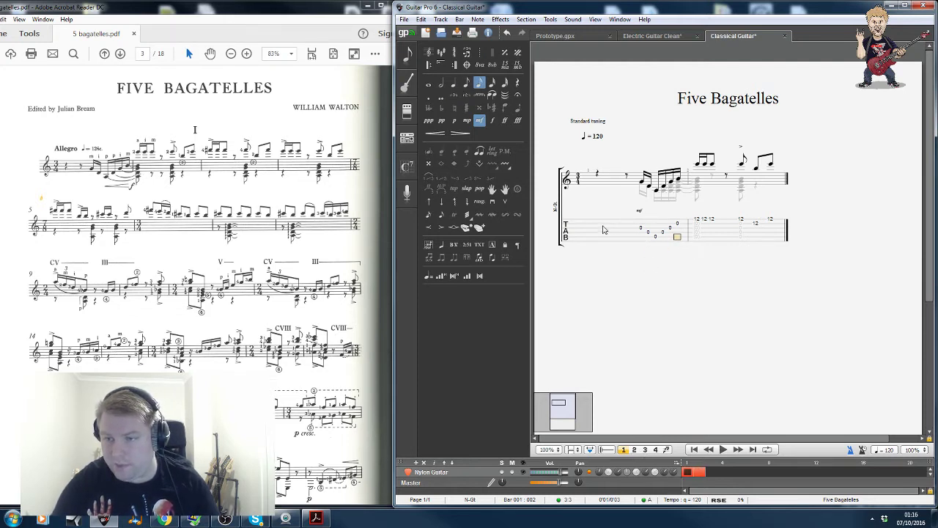
{"action": "left_click_drag", "start_coordinate": [594, 222], "coordinate": [680, 230]}
{"action": "key", "text": "Delete"}
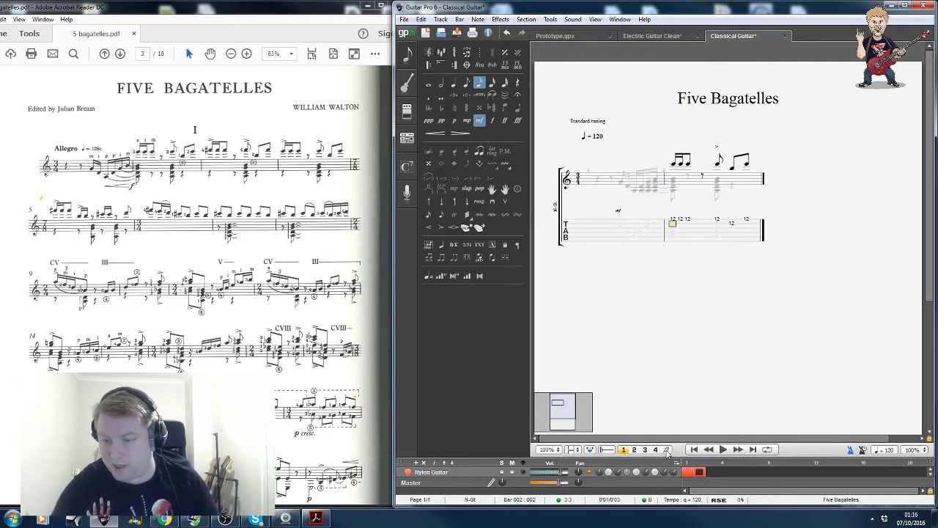
{"action": "key", "text": "ctrl+z"}
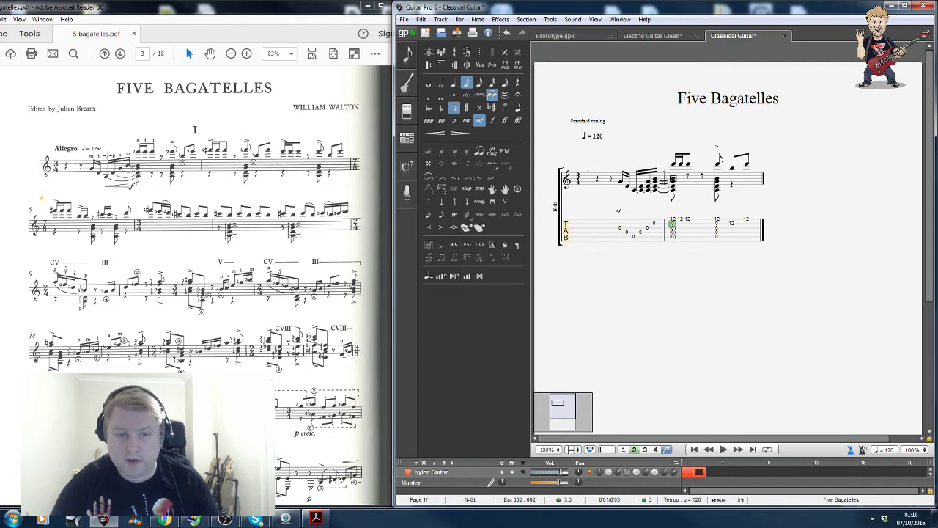
Switch to the PDF score and examine the sixteenth-note passage in the opening bar.
{"action": "left_click", "coordinate": [126, 199]}
{"action": "left_click", "coordinate": [113, 188]}
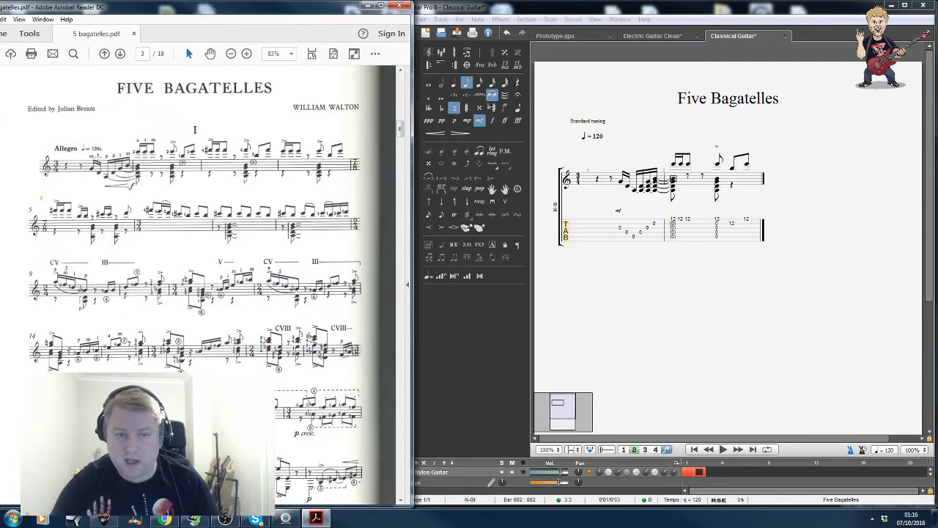
Remove the extra tied notes from the last sixteenths of bar 1 in voice 2, keeping a single open-string note on each beat.
{"action": "left_click_drag", "start_coordinate": [99, 148], "coordinate": [145, 197]}
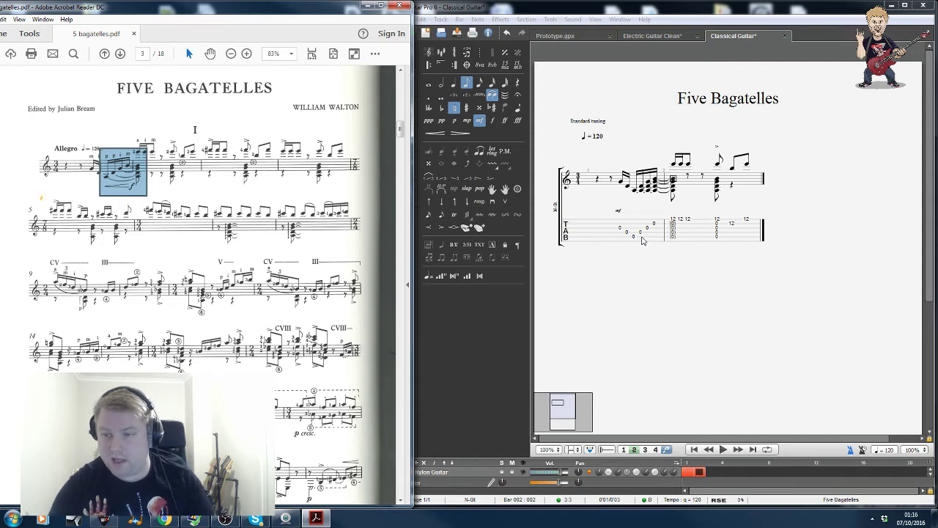
{"action": "left_click", "coordinate": [641, 236]}
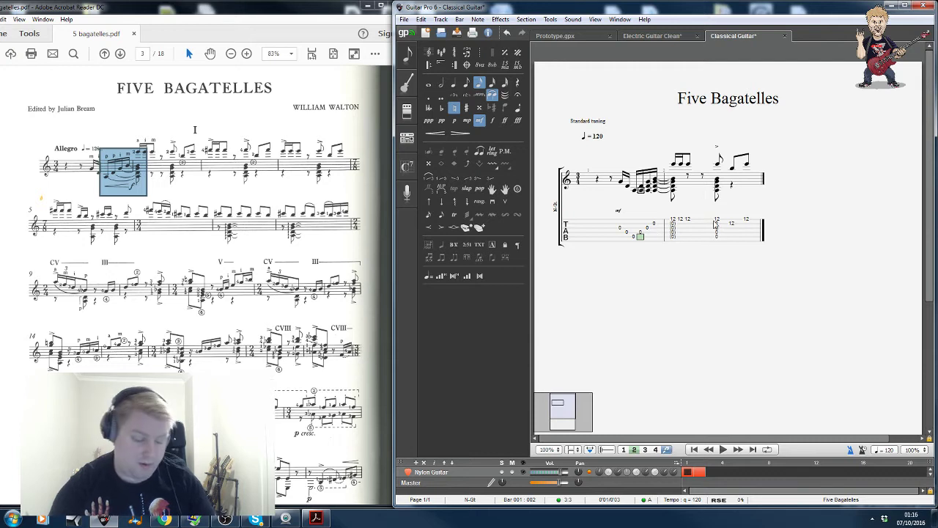
{"action": "key", "text": "Right"}
{"action": "key", "text": "Right"}
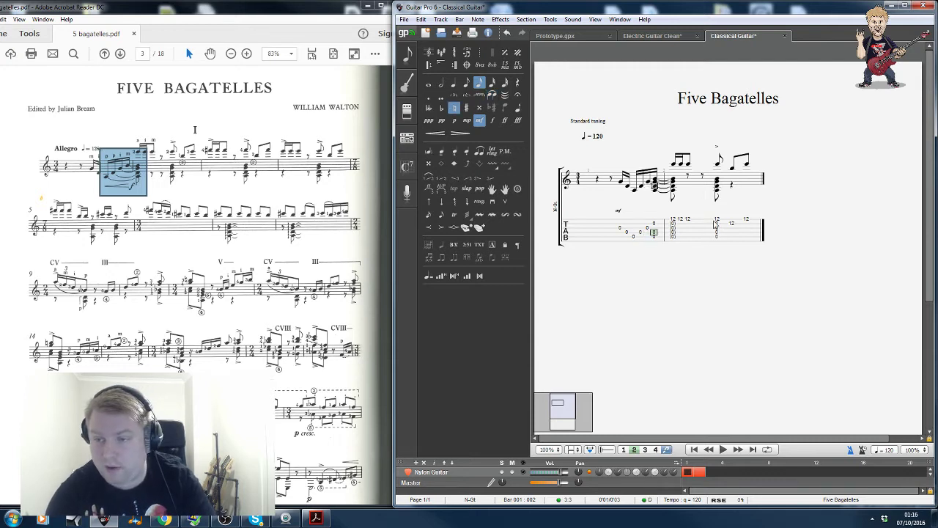
{"action": "key", "text": "Right"}
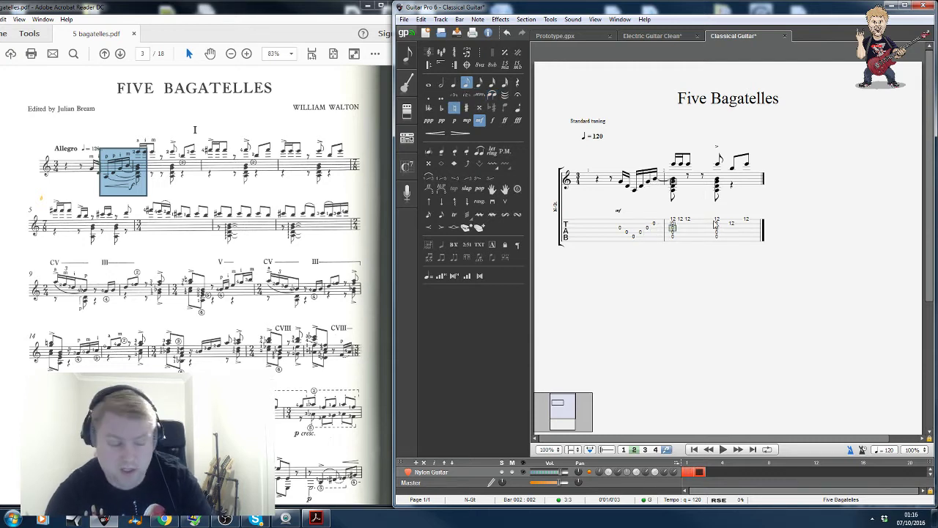
Mark the open-string notes of the first chord of bar 2 in voice 2 as ghost notes.
{"action": "key", "text": "o"}
{"action": "key", "text": "Down"}
{"action": "key", "text": "o"}
{"action": "key", "text": "Down"}
{"action": "key", "text": "o"}
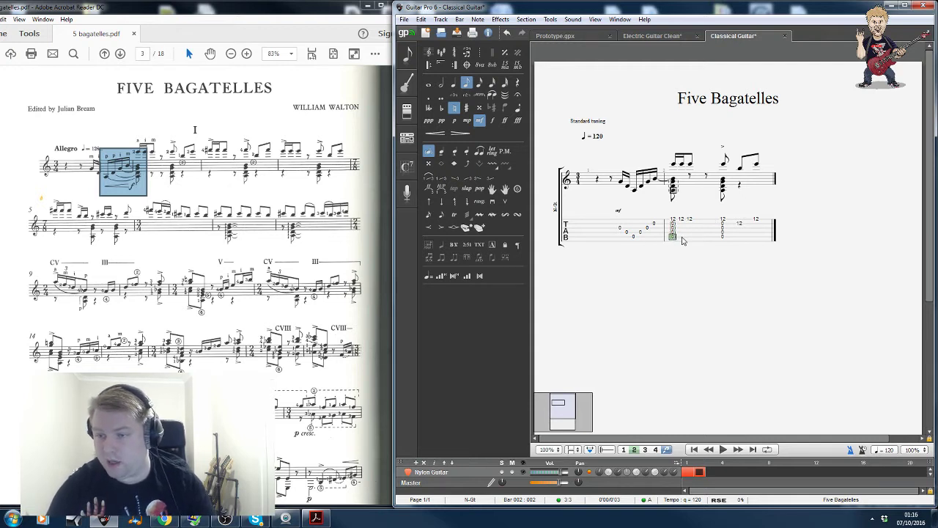
Apply let ring to the last four sixteenth notes of bar 1.
{"action": "left_click", "coordinate": [634, 234]}
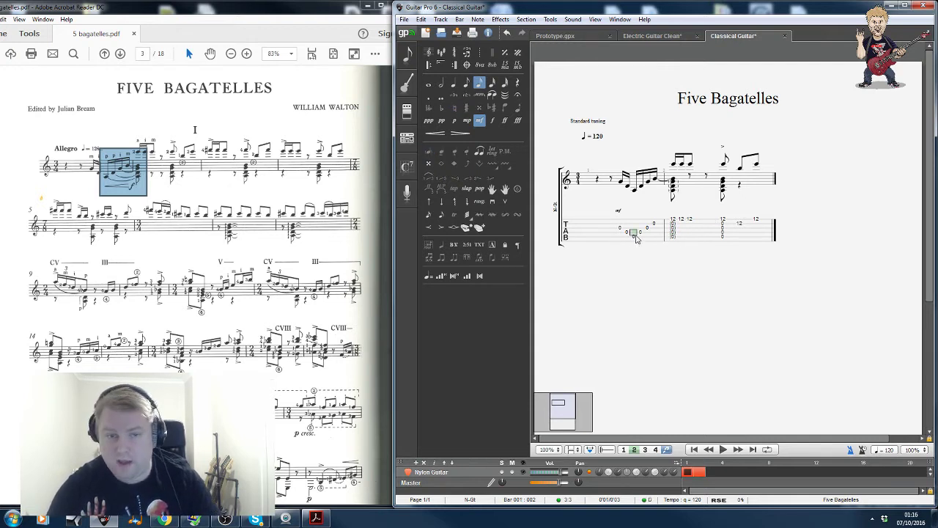
{"action": "left_click_drag", "start_coordinate": [636, 238], "coordinate": [663, 233]}
{"action": "key", "text": "l"}
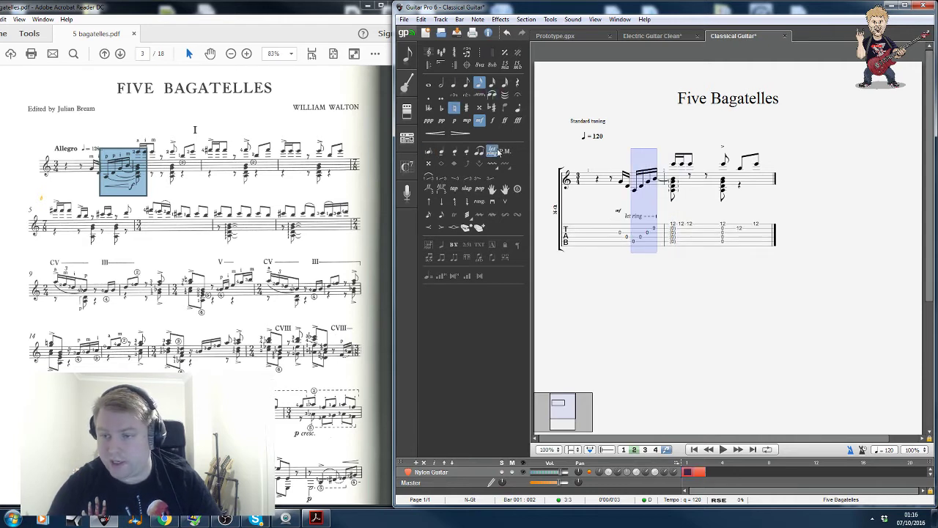
{"action": "left_click", "coordinate": [639, 246]}
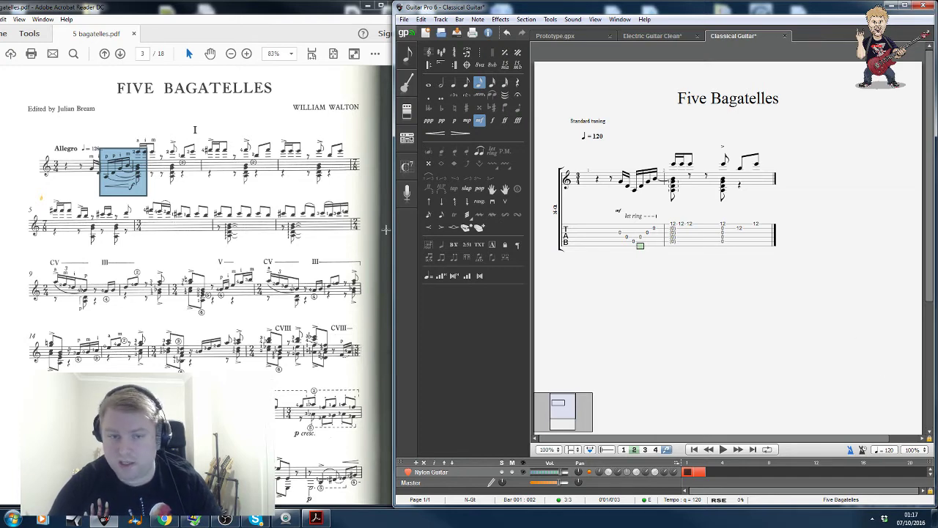
Check the PDF score, switch to voice 1, and start bar 3 with an accented note at fret 14 on string 1.
{"action": "left_click", "coordinate": [242, 172]}
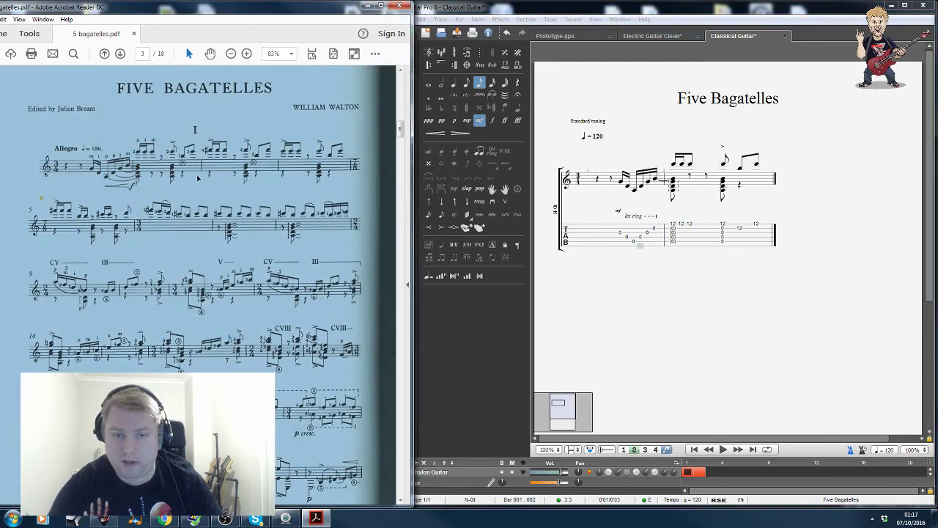
{"action": "left_click", "coordinate": [198, 178]}
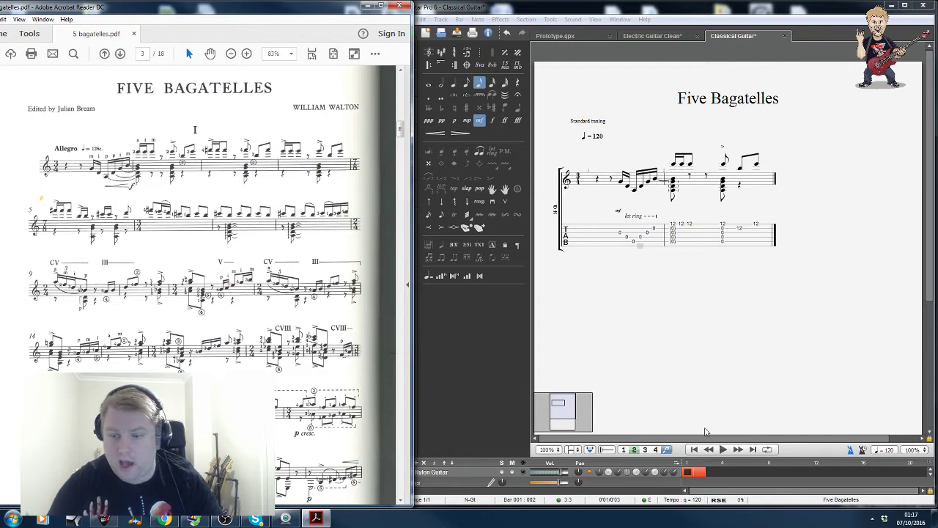
{"action": "left_click", "coordinate": [623, 450]}
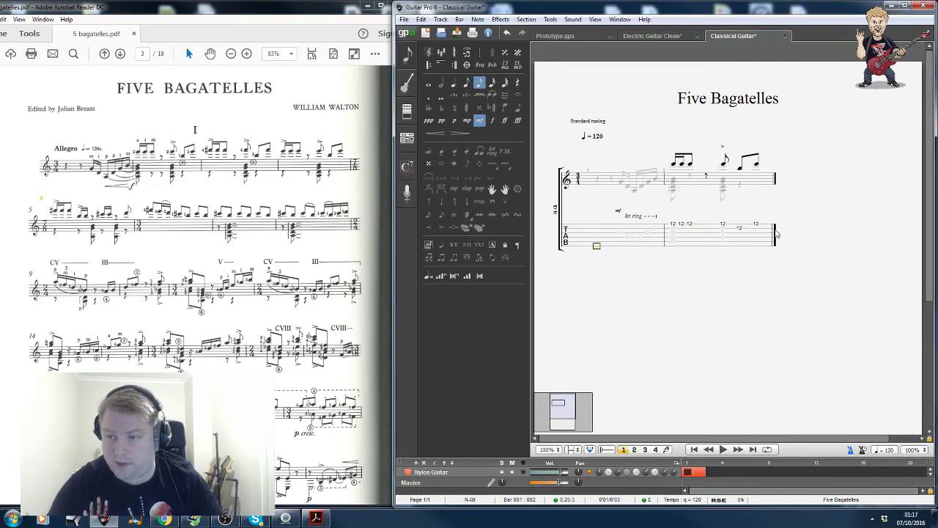
{"action": "left_click", "coordinate": [761, 229]}
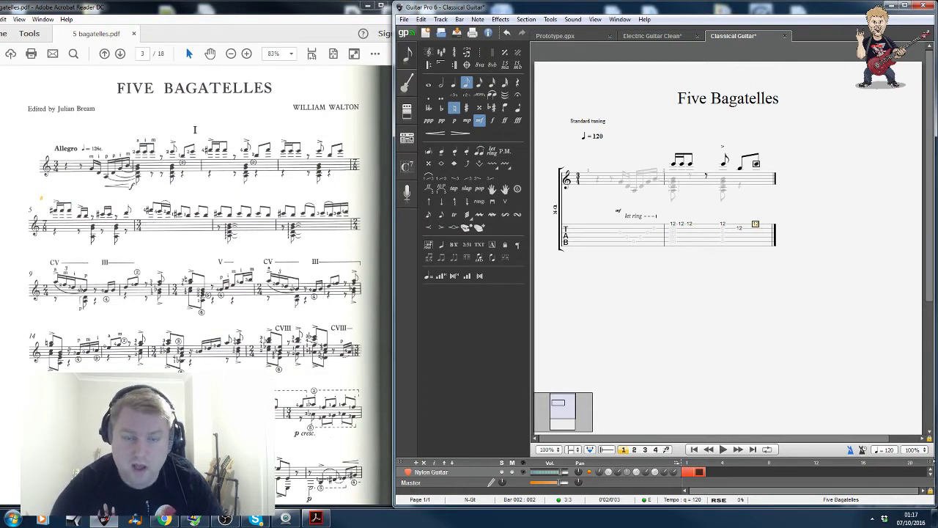
{"action": "key", "text": "Right"}
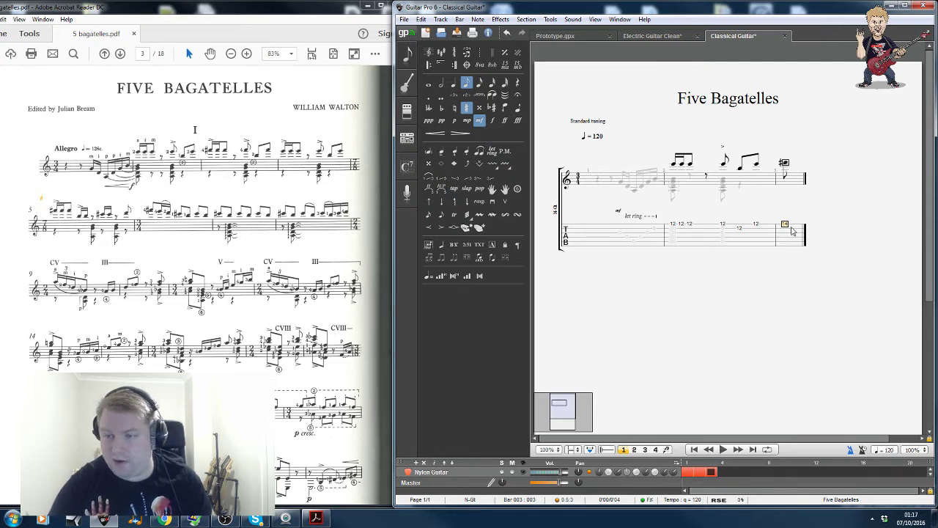
{"action": "key", "text": "semicolon"}
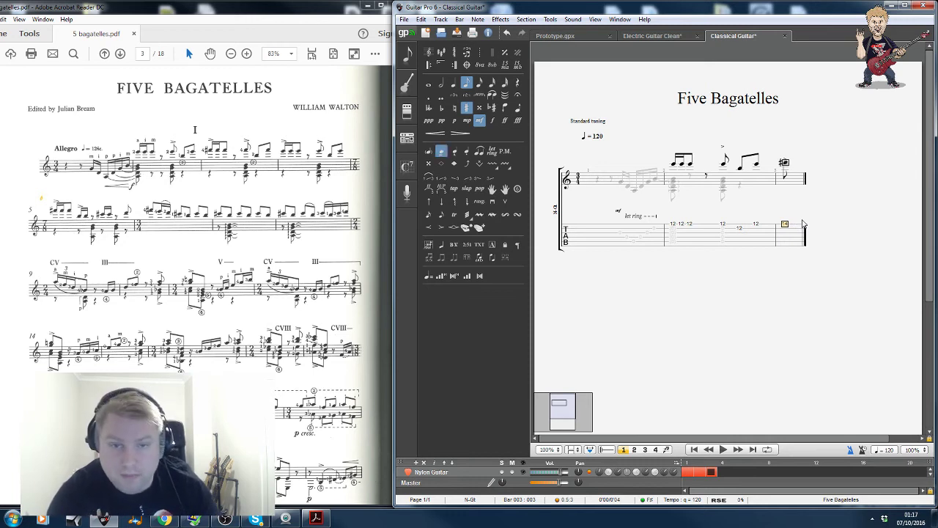
Extend the opening of bar 3 to two sixteenths and an eighth at fret 14 on string 1, followed by an eighth rest.
{"action": "key", "text": "Right"}
{"action": "type", "text": "14"}
{"action": "key", "text": "Right"}
{"action": "type", "text": "14"}
{"action": "key", "text": "minus"}
{"action": "key", "text": "Right"}
{"action": "key", "text": "r"}
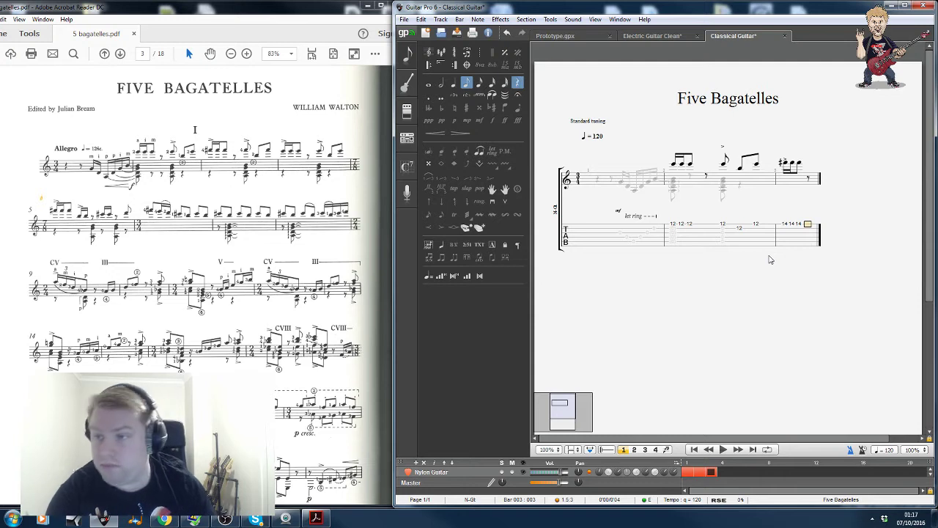
Complete bar 3 of voice 1 with eighth notes at frets 14, 12 and 14 on strings 1, 2 and 1, accenting the first.
{"action": "key", "text": "Right"}
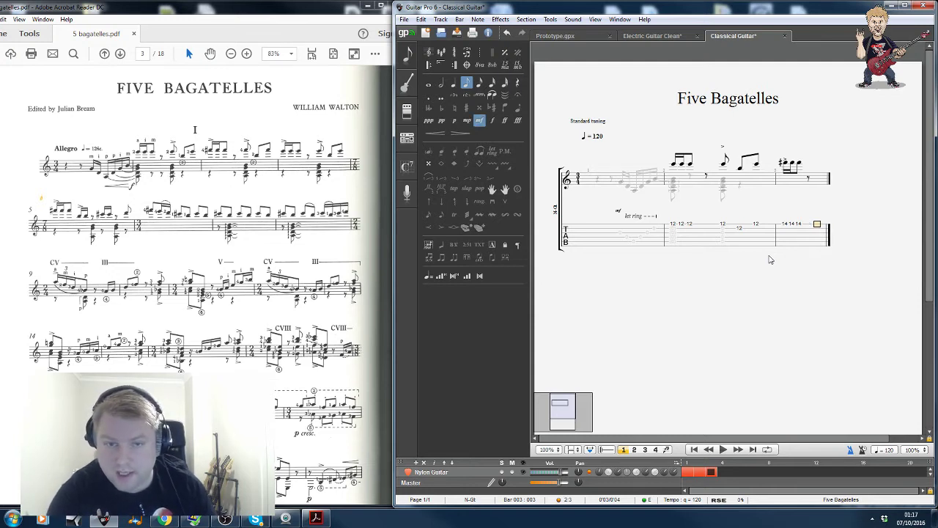
{"action": "key", "text": "r"}
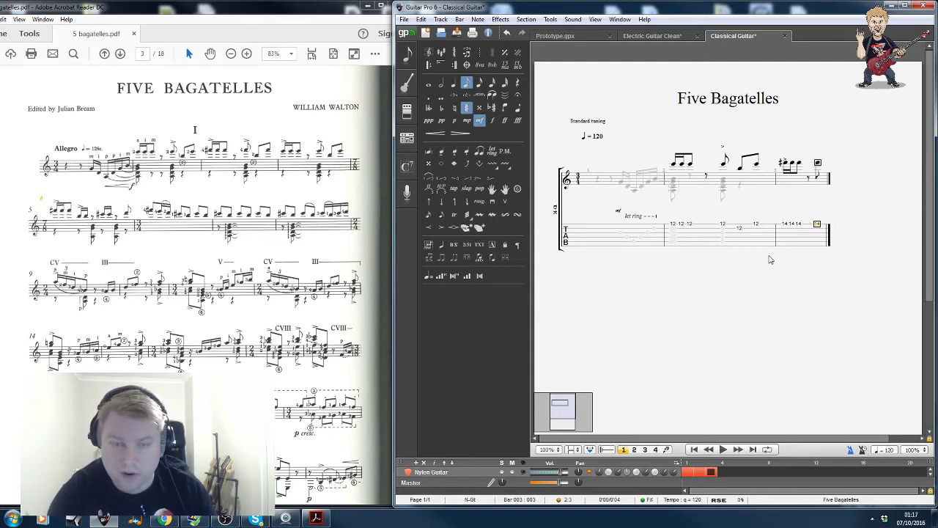
{"action": "key", "text": "semicolon"}
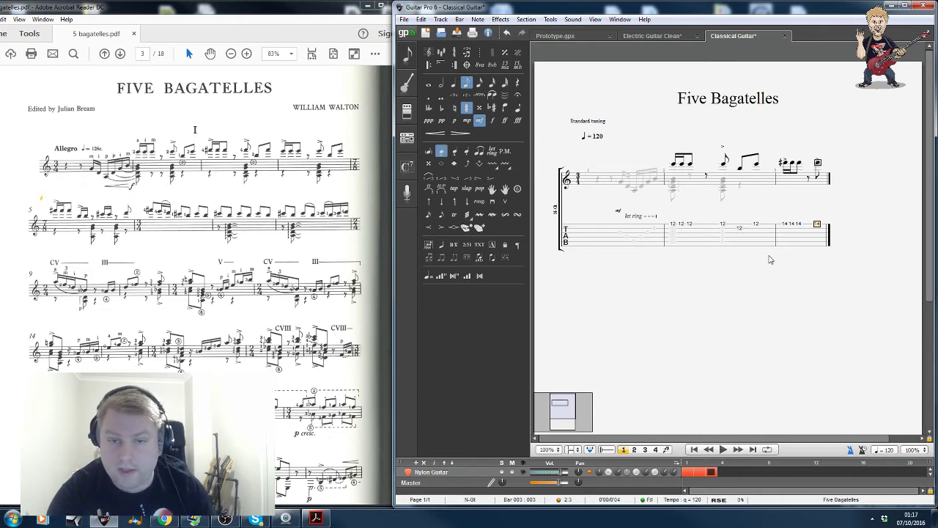
{"action": "type", "text": "14"}
{"action": "key", "text": "Right"}
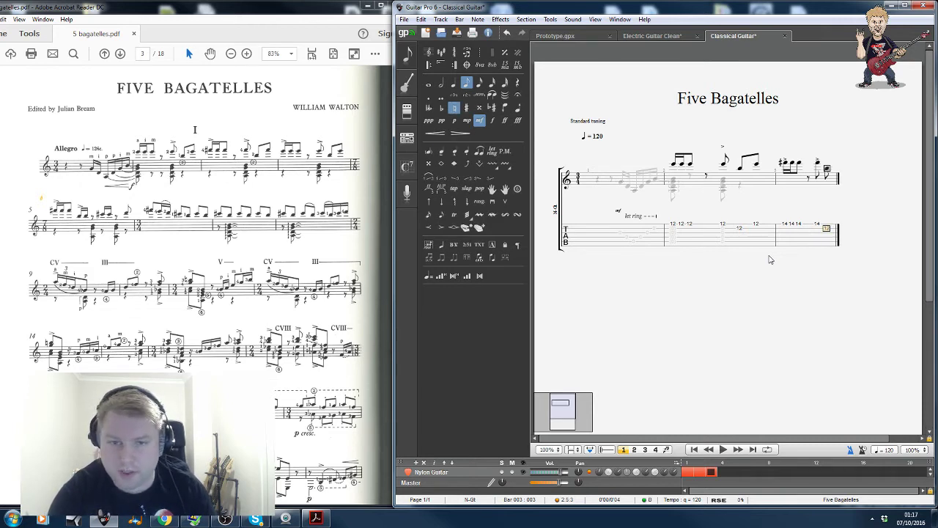
{"action": "type", "text": "12"}
{"action": "key", "text": "Right"}
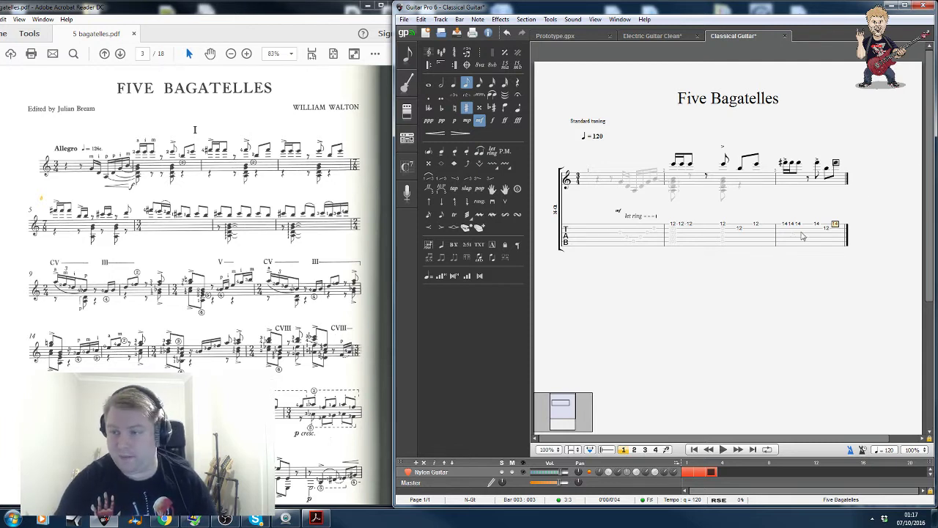
Switch to voice 2 and begin bar 3 with a quarter rest and an eighth rest.
{"action": "left_click", "coordinate": [785, 237]}
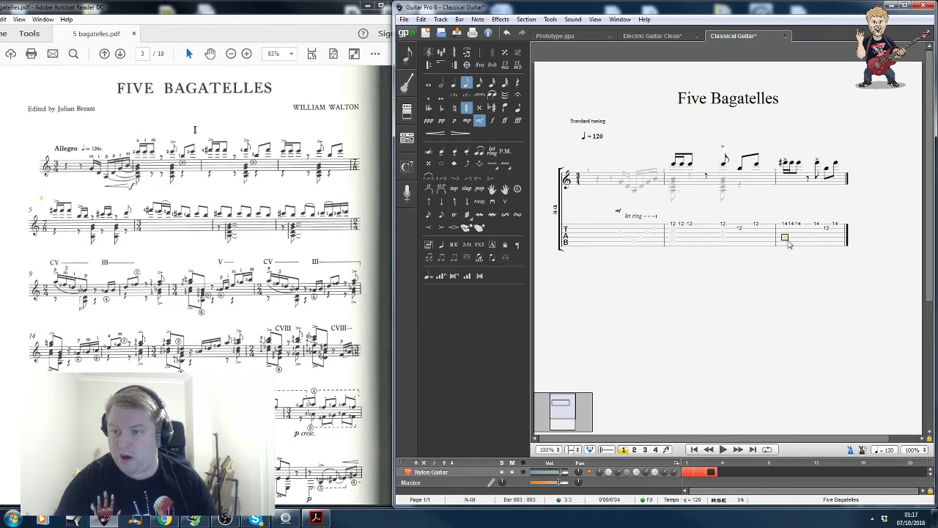
{"action": "left_click", "coordinate": [634, 450]}
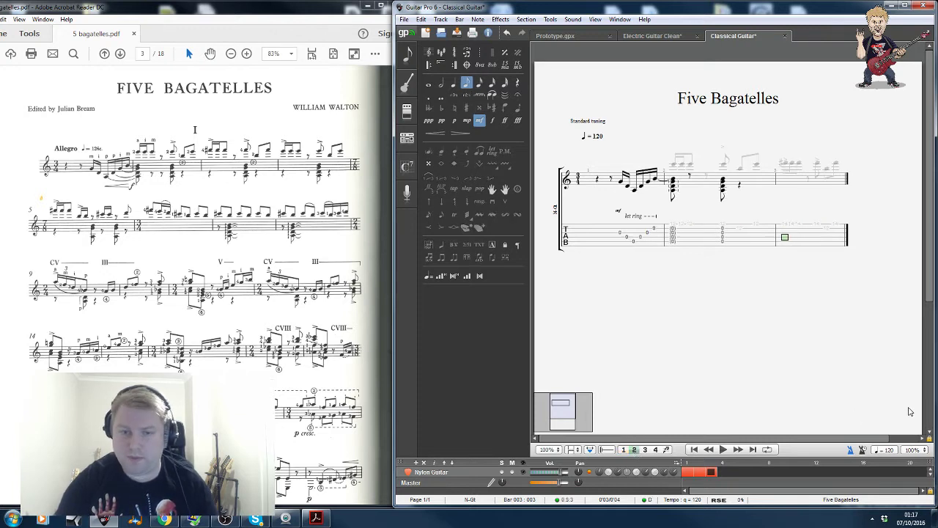
{"action": "key", "text": "r"}
{"action": "key", "text": "minus"}
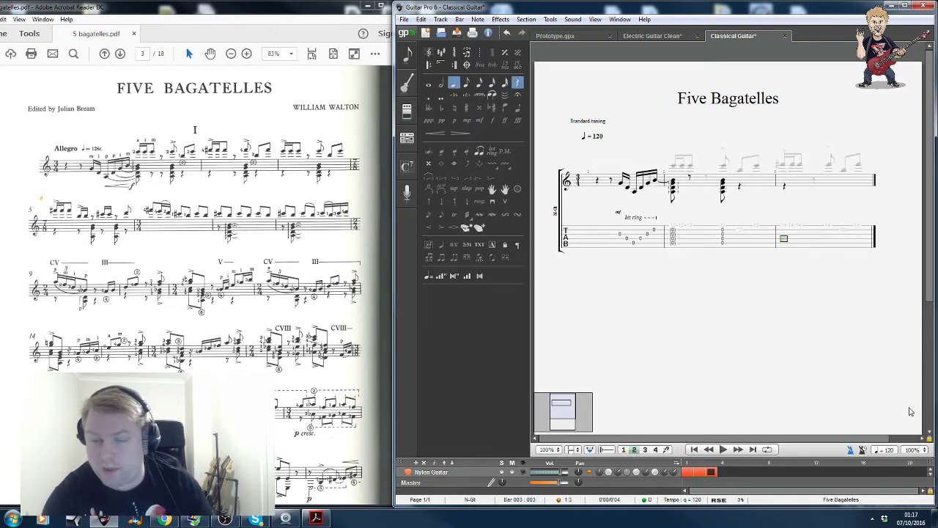
{"action": "key", "text": "Right"}
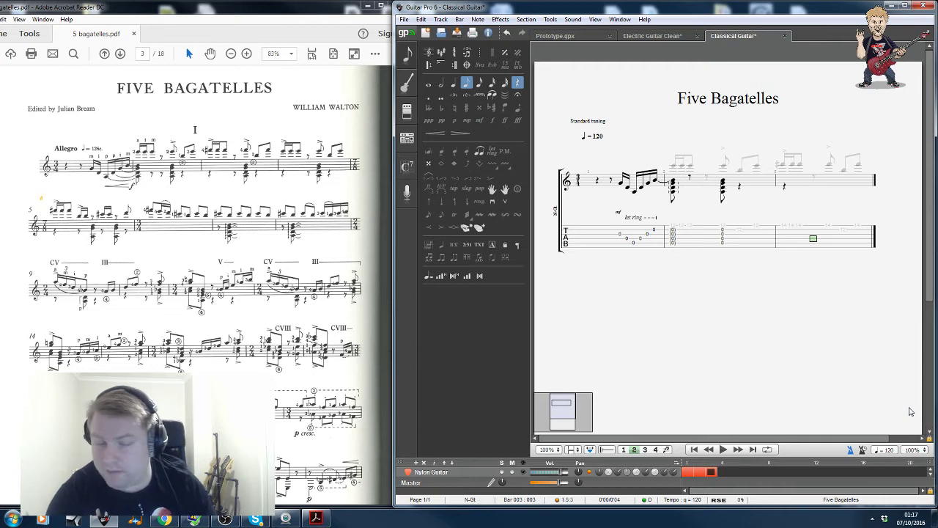
{"action": "key", "text": "Right"}
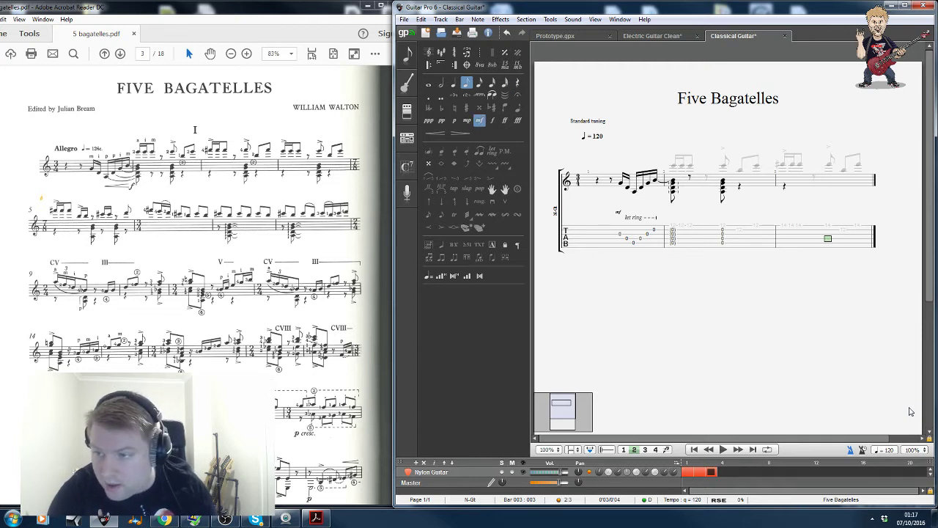
Add an eighth-note chord of open strings 5 to 2 and a quarter rest to bar 3 of voice 2, and create bar 4.
{"action": "key", "text": "Down"}
{"action": "key", "text": "Up"}
{"action": "key", "text": "Up"}
{"action": "key", "text": "Up"}
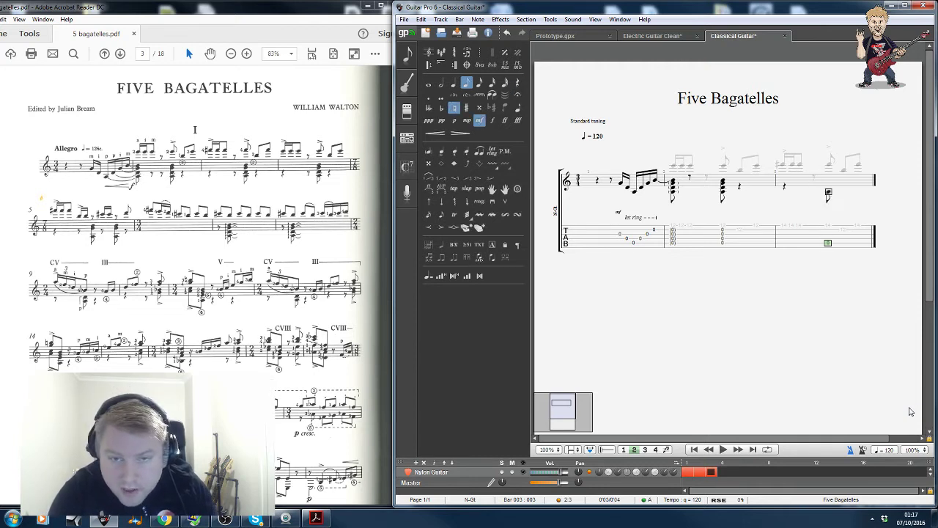
{"action": "key", "text": "0"}
{"action": "key", "text": "Up"}
{"action": "key", "text": "0"}
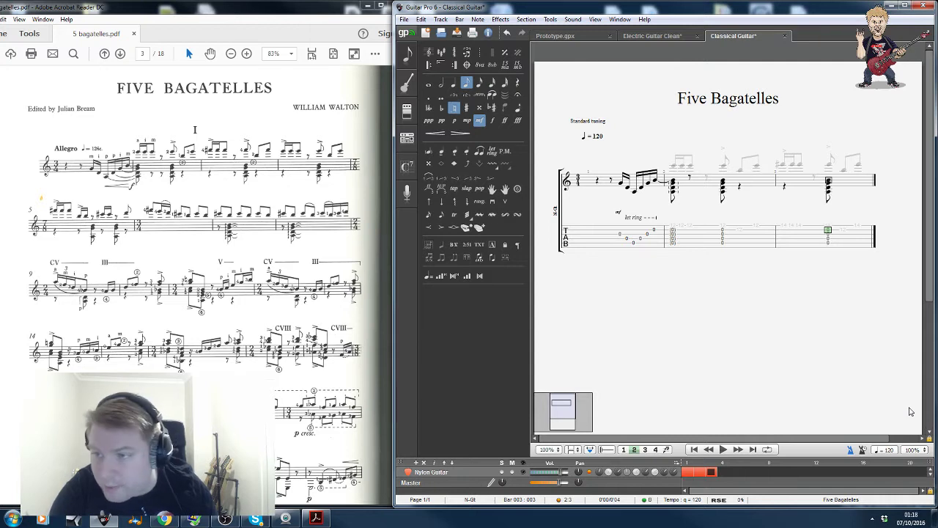
{"action": "key", "text": "Right"}
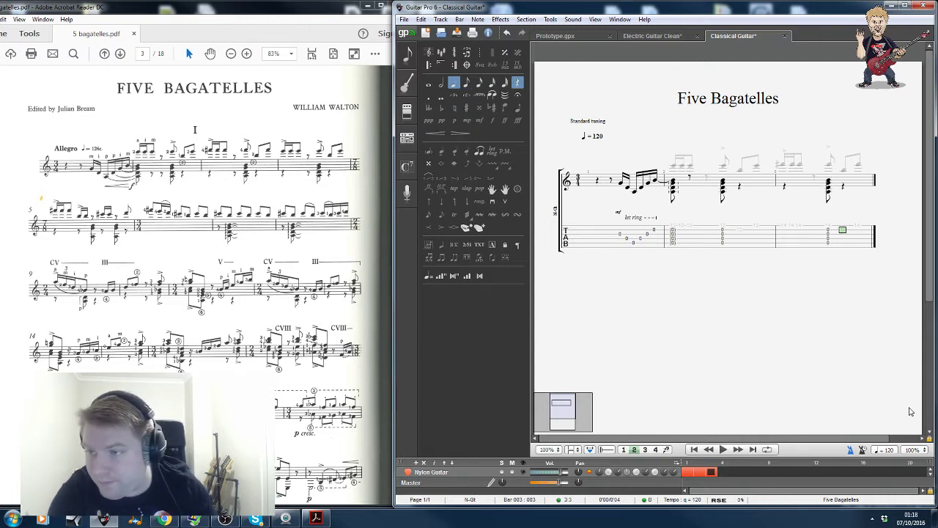
{"action": "key", "text": "Right"}
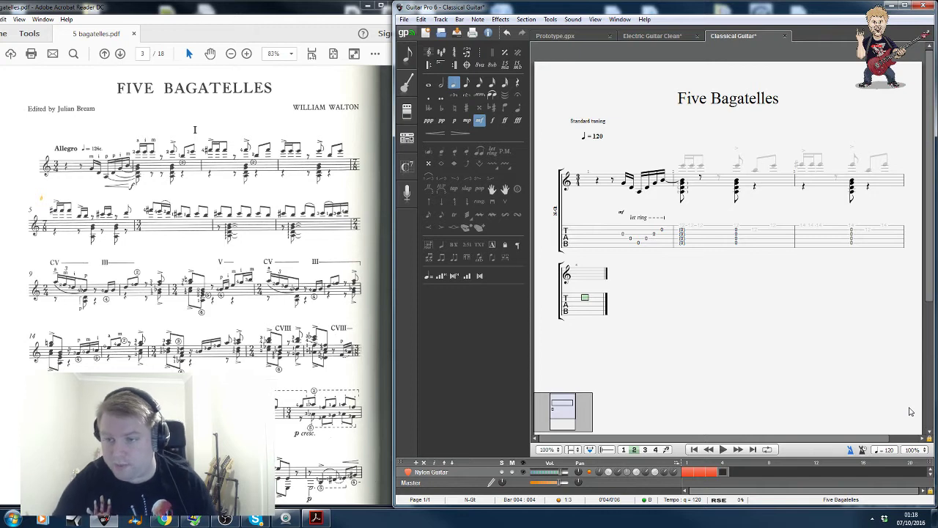
Turn on design mode and shift the barlines after bars 1, 2 and 3 to the left, giving bar 4 more width.
{"action": "left_click", "coordinate": [590, 449]}
{"action": "key", "text": "Left"}
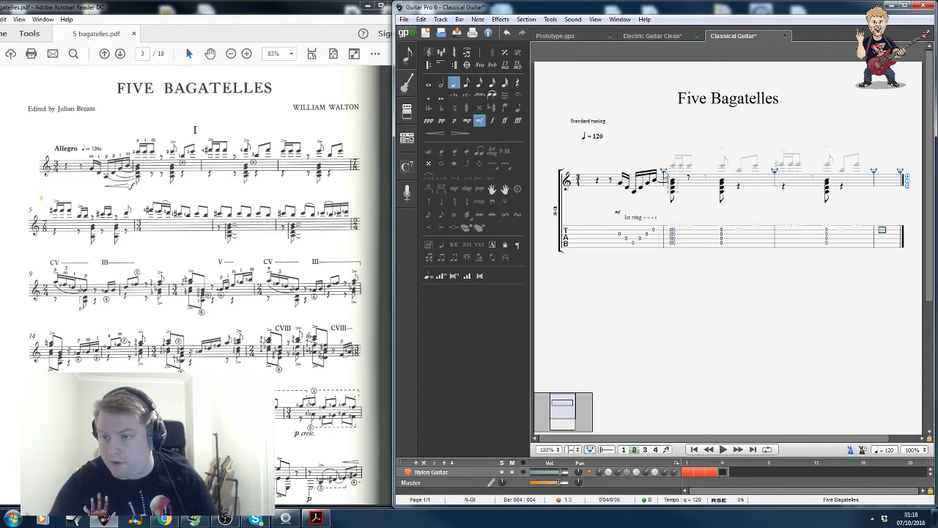
{"action": "left_click_drag", "start_coordinate": [664, 173], "coordinate": [654, 173]}
{"action": "left_click_drag", "start_coordinate": [774, 172], "coordinate": [750, 172]}
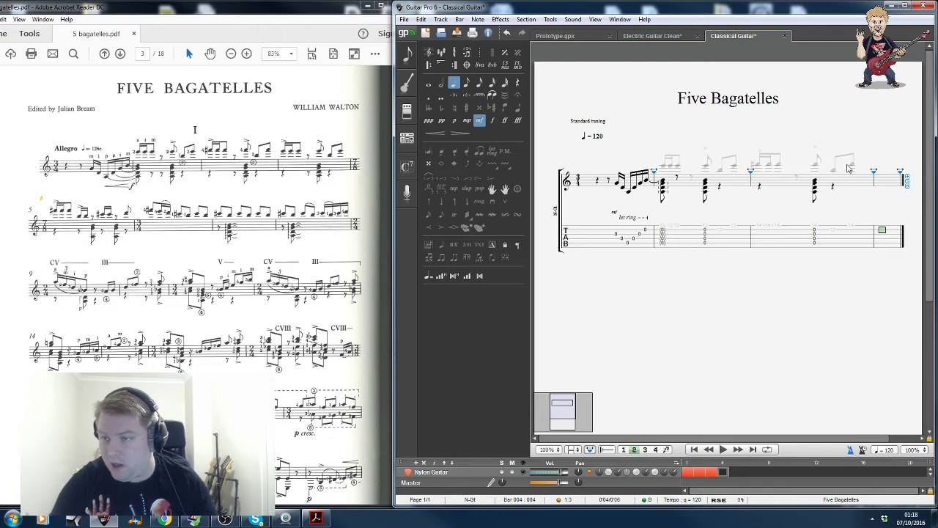
{"action": "left_click_drag", "start_coordinate": [873, 172], "coordinate": [843, 172]}
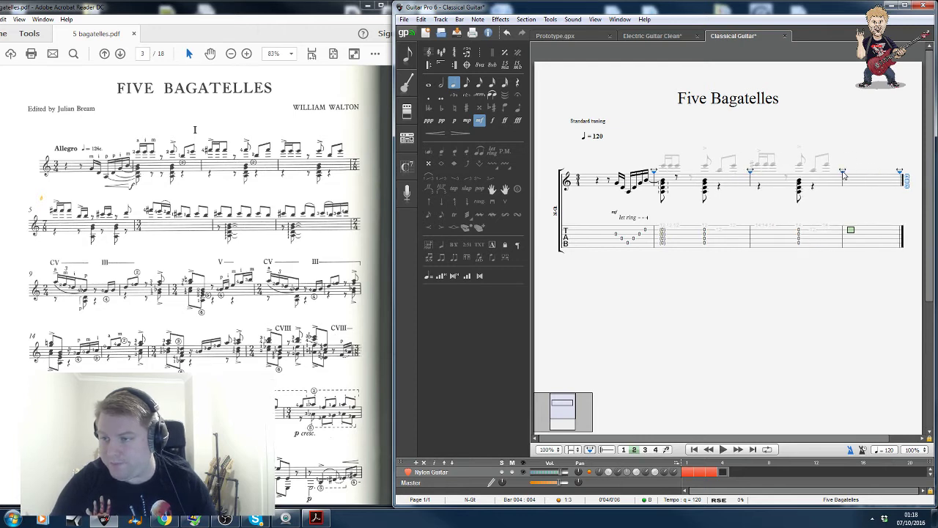
Switch to voice 1 and start bar 4 with an accented note at fret 12 on string 1.
{"action": "left_click", "coordinate": [623, 450]}
{"action": "left_click", "coordinate": [852, 173]}
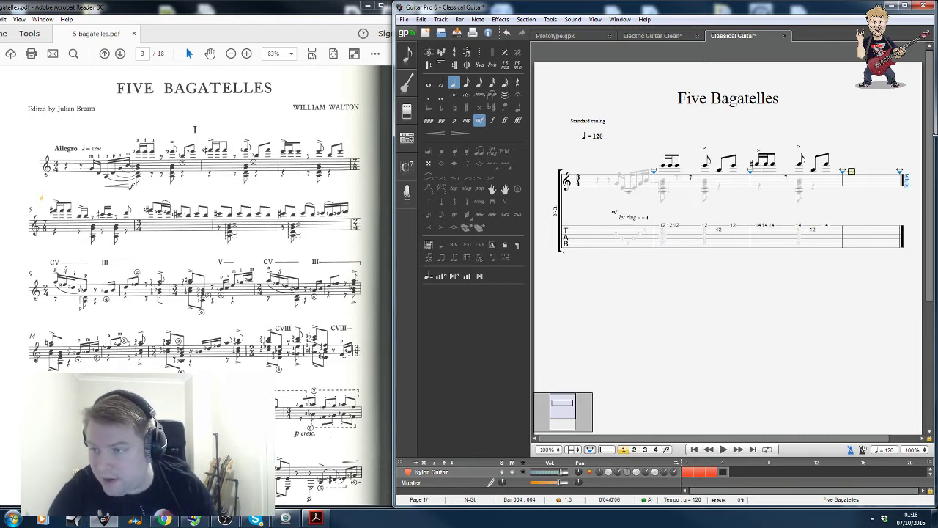
{"action": "left_click_drag", "start_coordinate": [858, 224], "coordinate": [853, 225]}
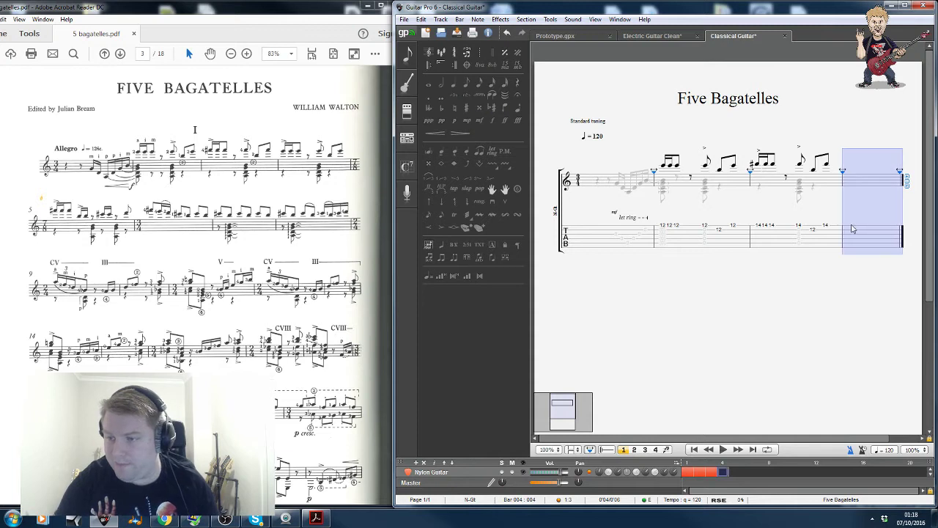
{"action": "left_click", "coordinate": [851, 226]}
{"action": "key", "text": "r"}
{"action": "key", "text": "minus"}
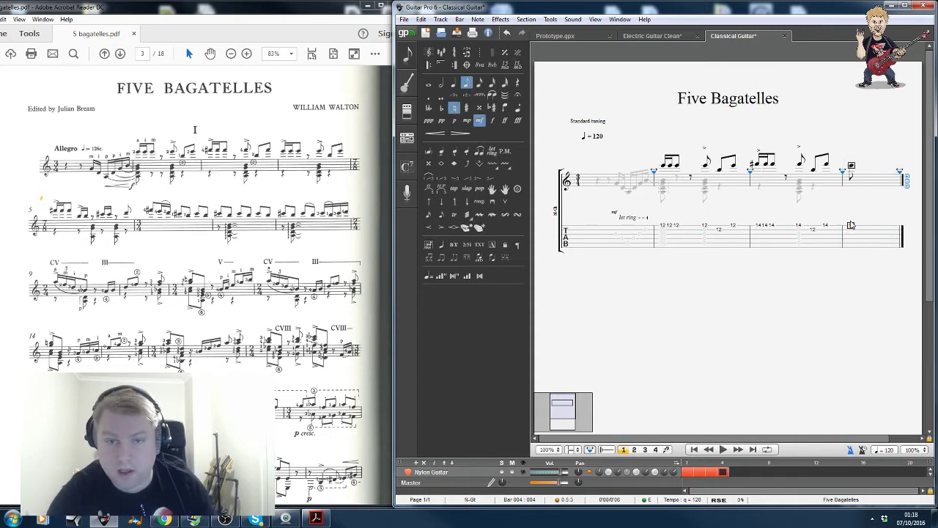
{"action": "key", "text": "semicolon"}
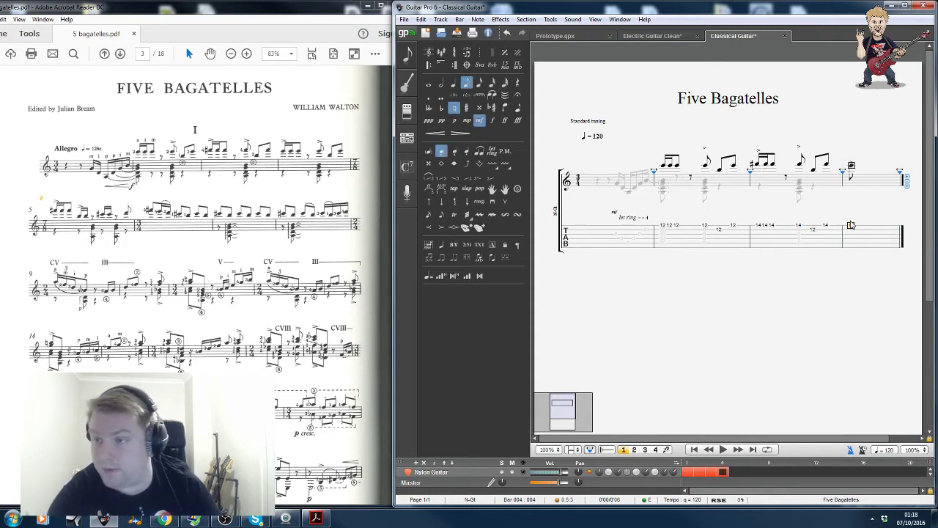
Make bar 4's first note a sixteenth, and follow it with a sixteenth and an eighth at fret 12 on string 1 and an eighth rest.
{"action": "key", "text": "plus"}
{"action": "key", "text": "Right"}
{"action": "type", "text": "12"}
{"action": "key", "text": "Right"}
{"action": "type", "text": "12"}
{"action": "key", "text": "minus"}
{"action": "key", "text": "Right"}
{"action": "key", "text": "r"}
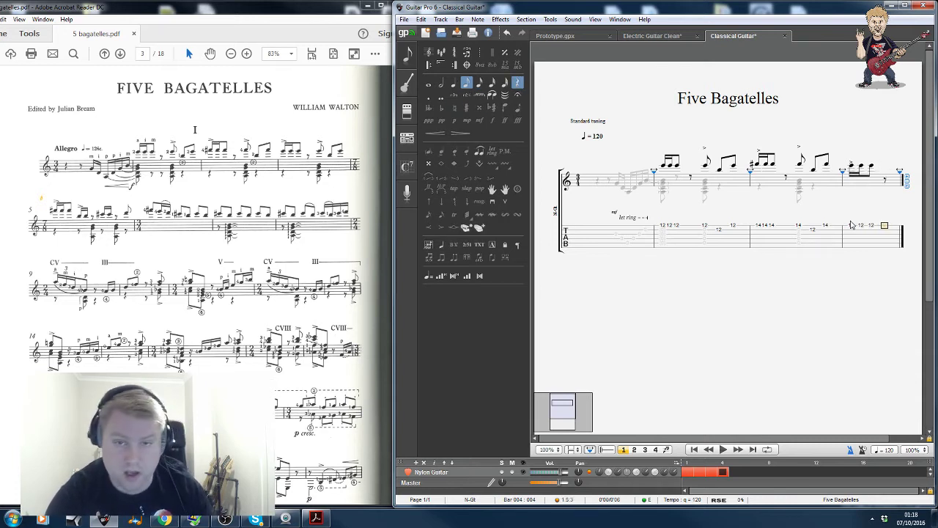
Complete bar 4 of voice 1 with eighth notes at fret 12 on strings 1, 2 and 1, accenting the first.
{"action": "key", "text": "Right"}
{"action": "type", "text": "12"}
{"action": "key", "text": "minus"}
{"action": "key", "text": "plus"}
{"action": "key", "text": "semicolon"}
{"action": "key", "text": "Right"}
{"action": "key", "text": "Down"}
{"action": "type", "text": "12"}
{"action": "key", "text": "Right"}
{"action": "key", "text": "Up"}
{"action": "type", "text": "12"}
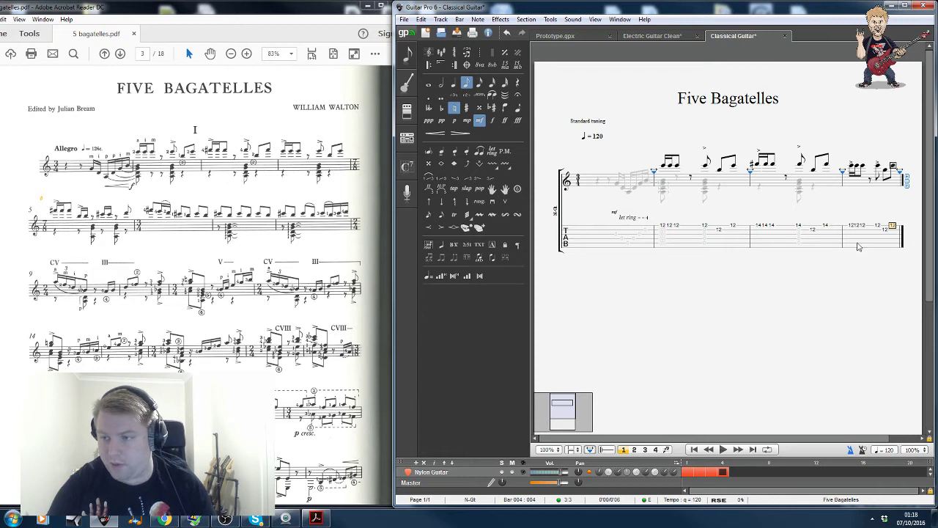
Switch to voice 2 and begin bar 4 with a quarter rest and an eighth rest.
{"action": "left_click", "coordinate": [856, 242]}
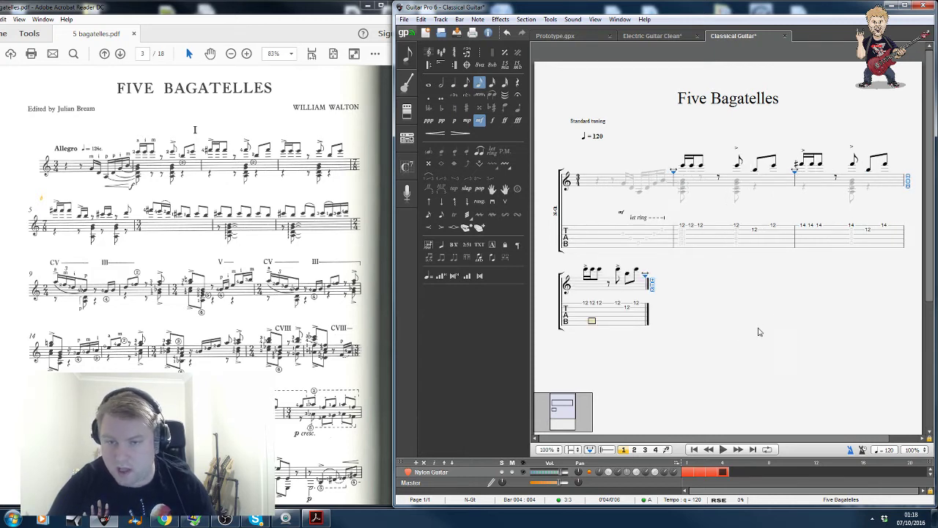
{"action": "left_click", "coordinate": [627, 323]}
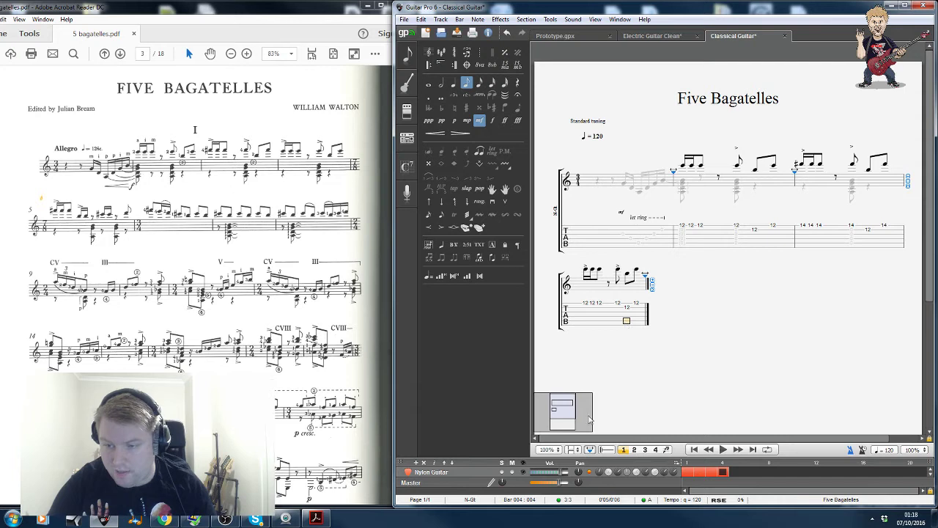
{"action": "left_click", "coordinate": [634, 449]}
{"action": "left_click", "coordinate": [585, 315]}
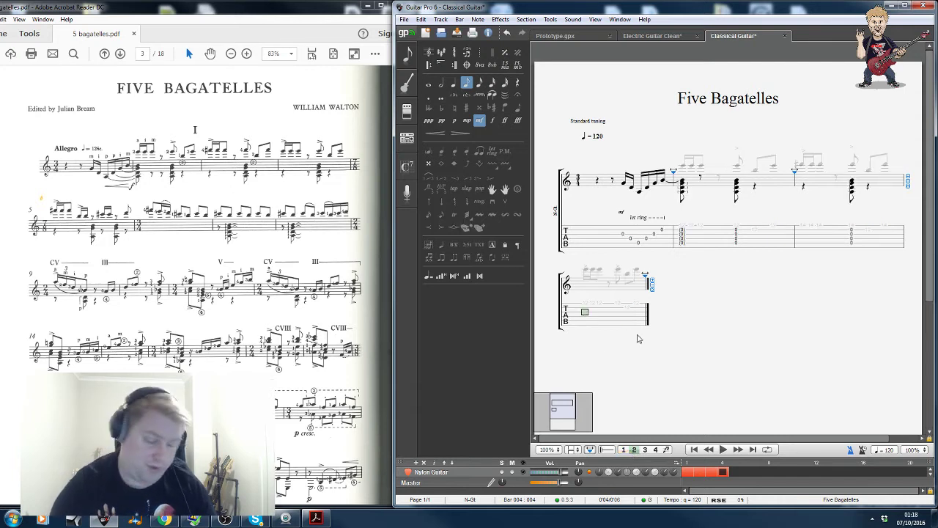
{"action": "key", "text": "r"}
{"action": "key", "text": "minus"}
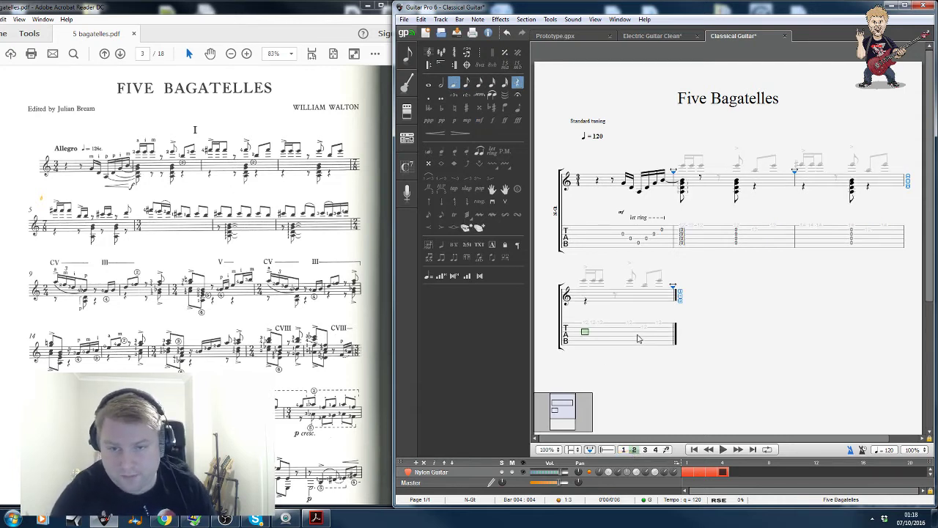
{"action": "key", "text": "Right"}
{"action": "key", "text": "KP_Add"}
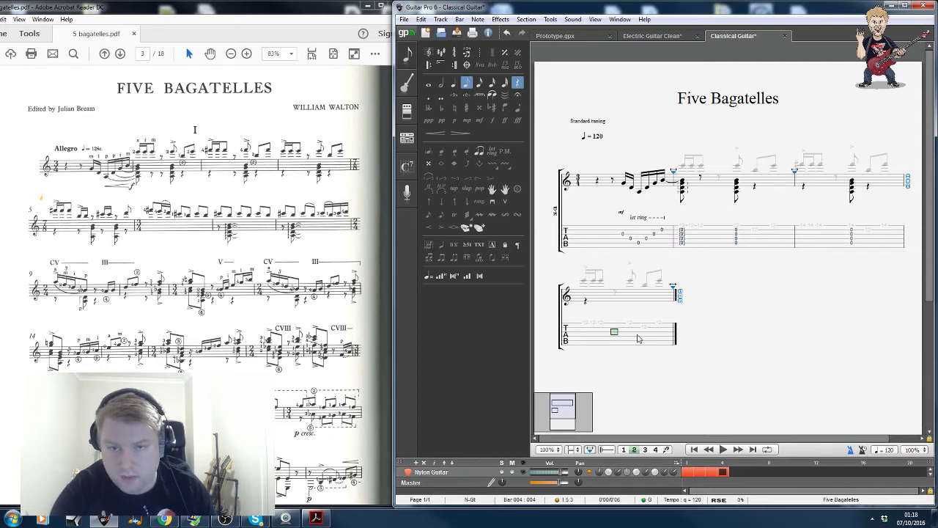
Add an eighth-note chord of open strings 5 to 2 and a quarter rest to bar 4 of voice 2.
{"action": "key", "text": "Right"}
{"action": "key", "text": "Down"}
{"action": "key", "text": "Down"}
{"action": "key", "text": "Down"}
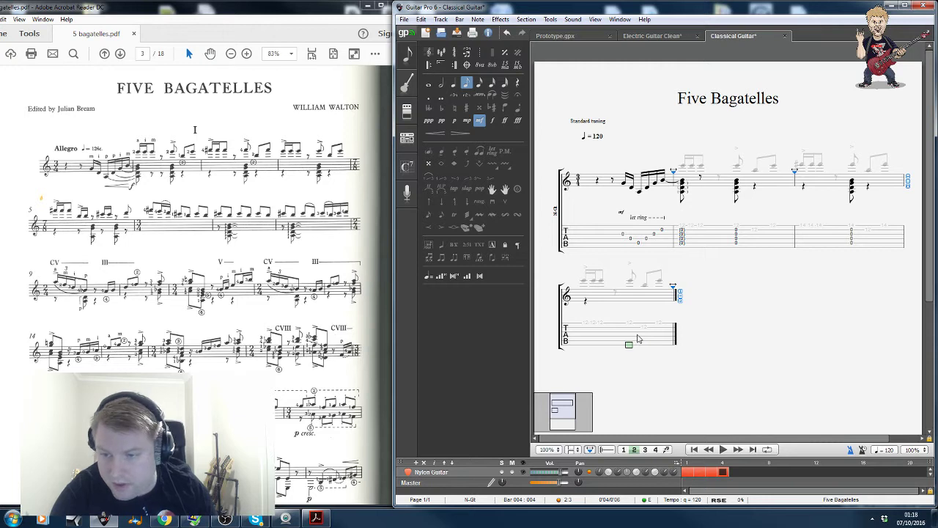
{"action": "key", "text": "Up"}
{"action": "type", "text": "0"}
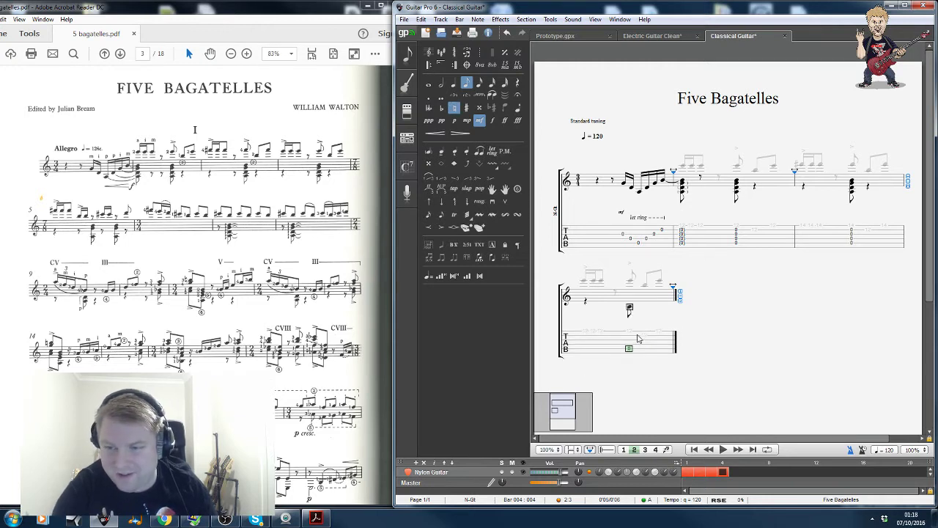
{"action": "key", "text": "Up"}
{"action": "type", "text": "0"}
{"action": "key", "text": "Up"}
{"action": "key", "text": "Right"}
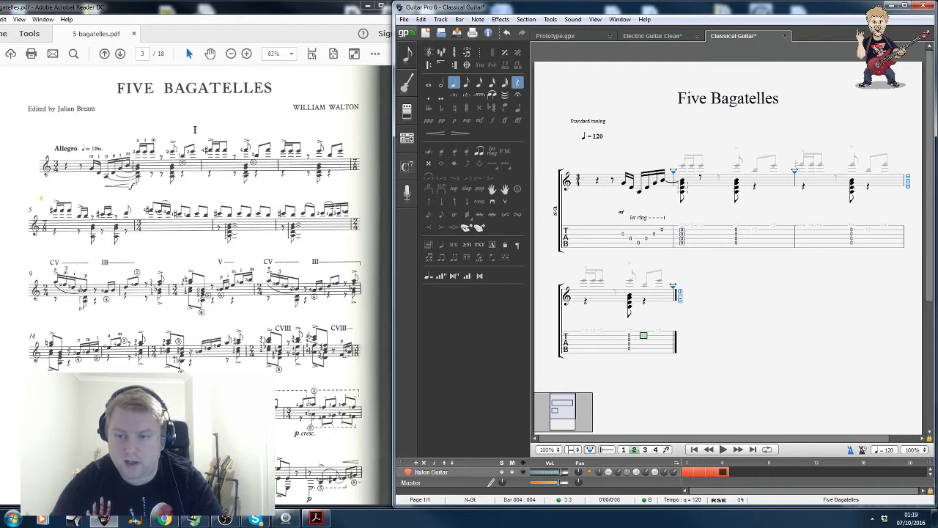
{"action": "key", "text": "Down"}
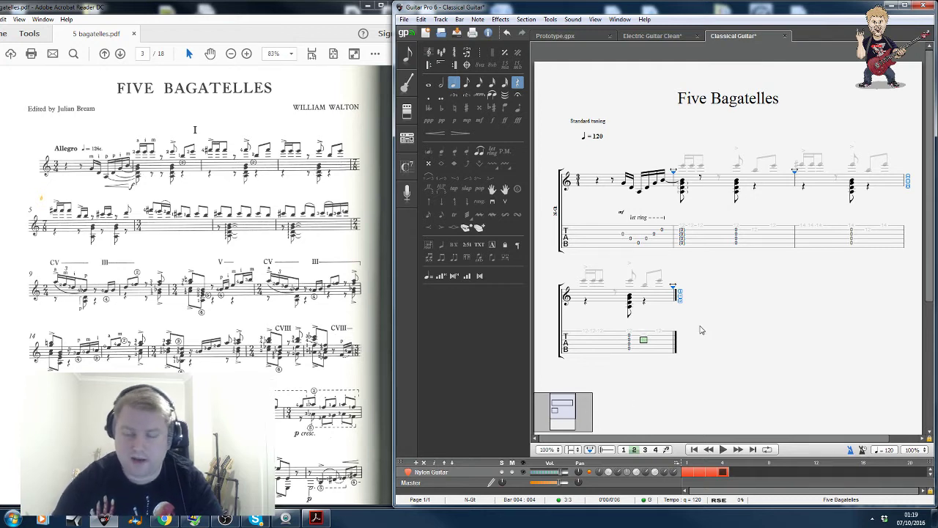
Create bar 5 and give it a custom 7/8 time signature with adjusted beaming groups.
{"action": "key", "text": "Right"}
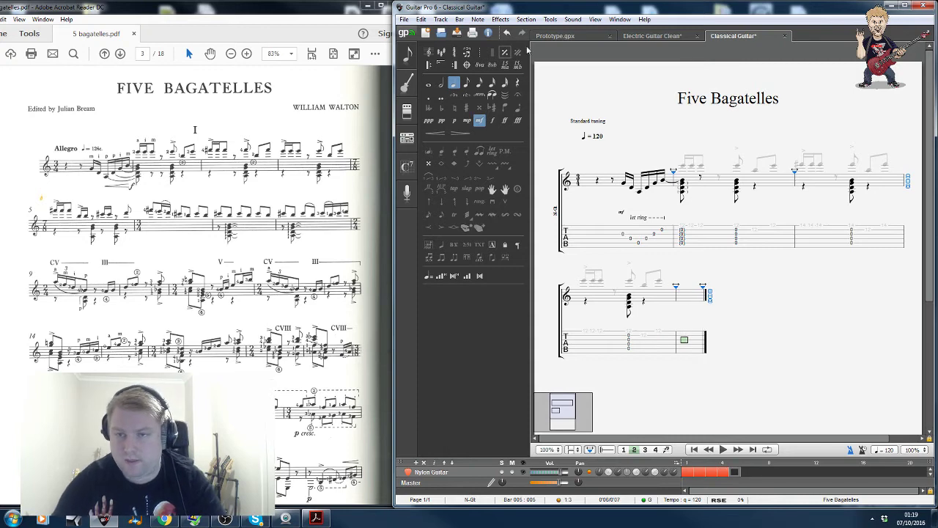
{"action": "left_click", "coordinate": [454, 51]}
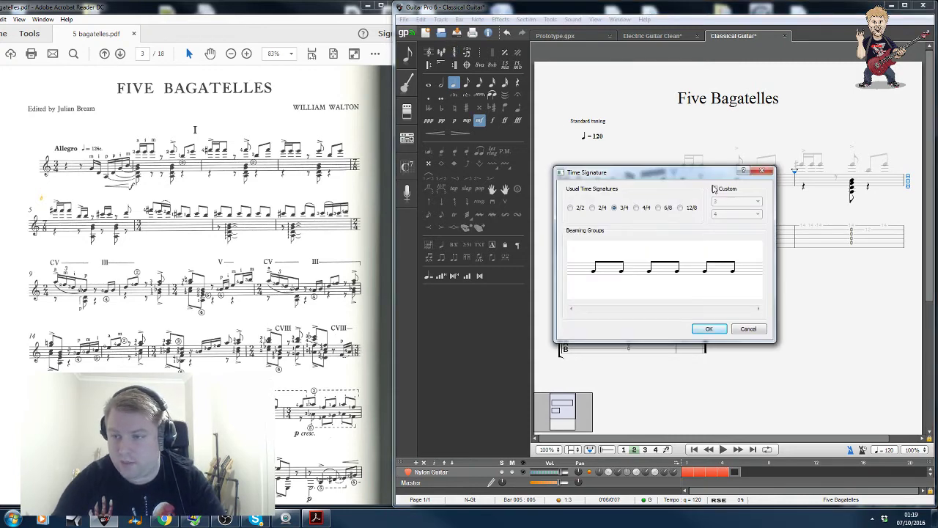
{"action": "left_click", "coordinate": [715, 189]}
{"action": "left_click", "coordinate": [736, 201]}
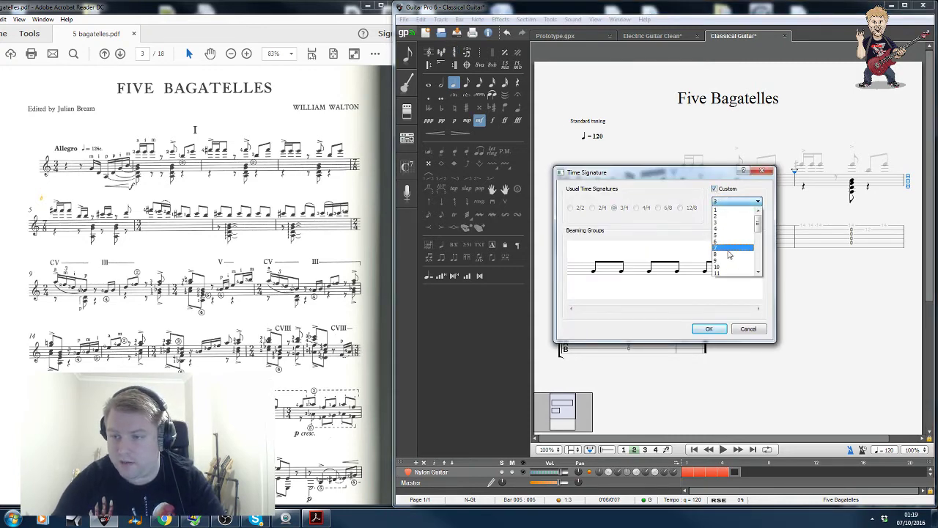
{"action": "left_click", "coordinate": [733, 251]}
{"action": "left_click", "coordinate": [730, 217]}
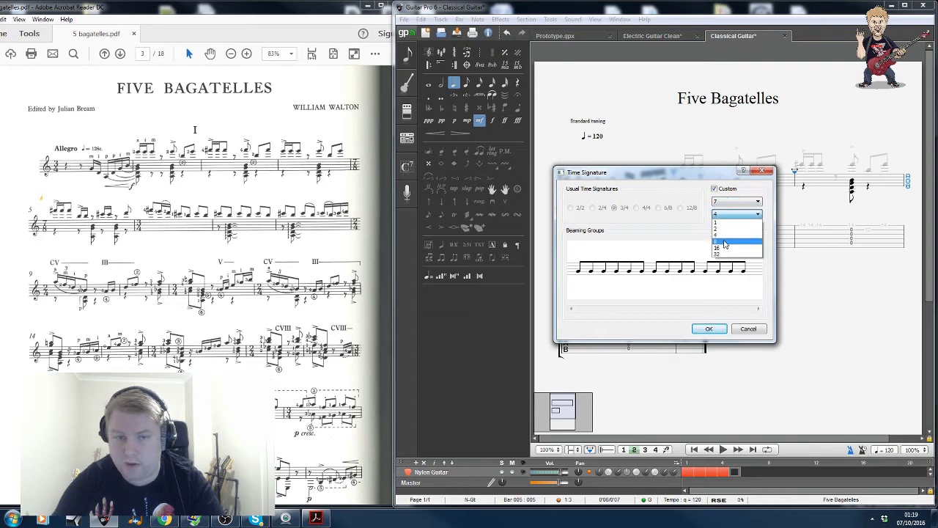
{"action": "left_click", "coordinate": [725, 245]}
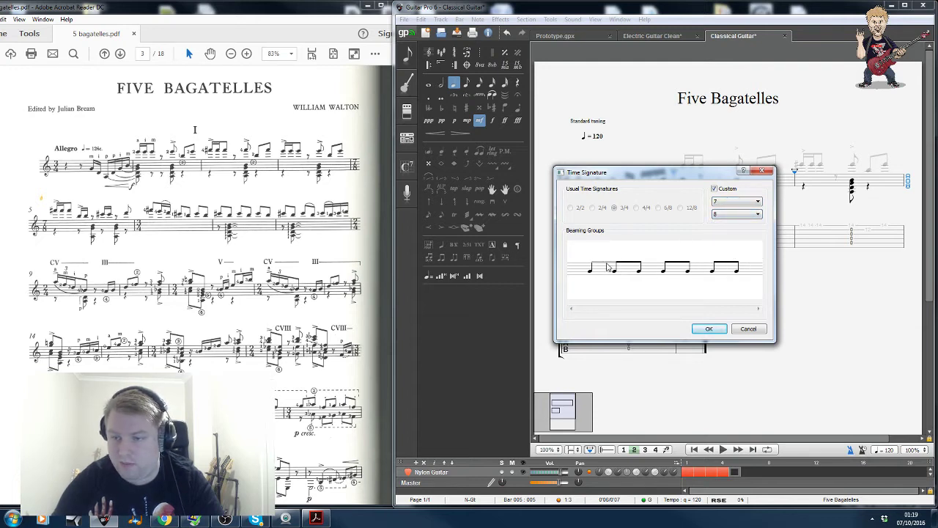
{"action": "left_click", "coordinate": [669, 269]}
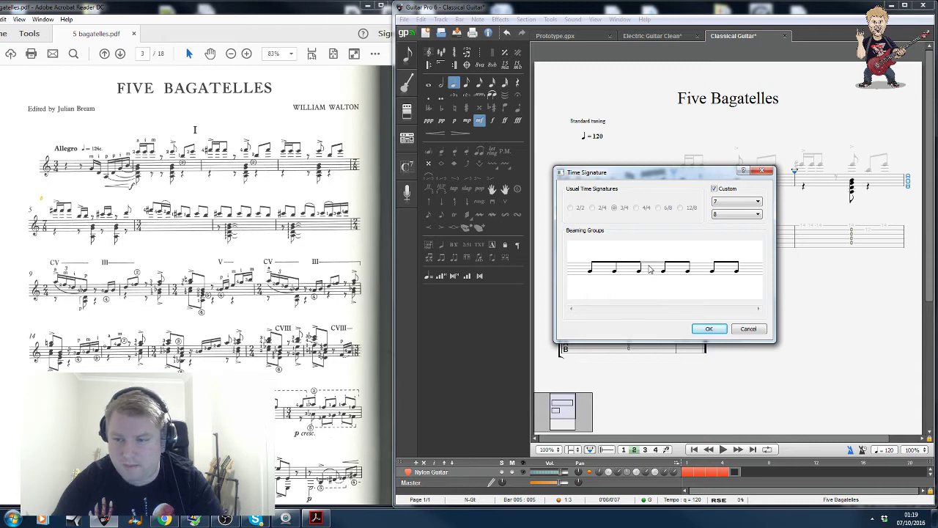
{"action": "left_click", "coordinate": [650, 269]}
{"action": "left_click", "coordinate": [698, 269]}
{"action": "left_click", "coordinate": [709, 328]}
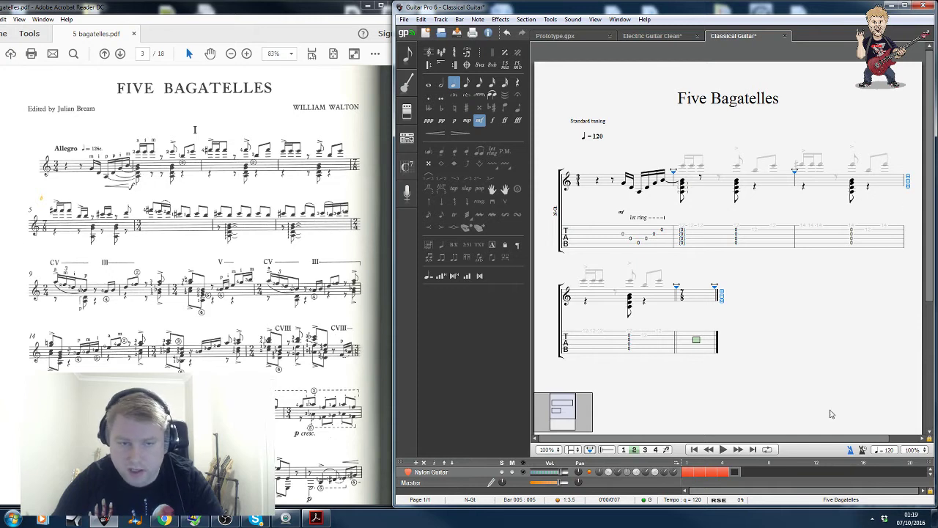
Begin bar 5 of voice 2 with a quarter rest and an eighth rest.
{"action": "left_click", "coordinate": [696, 292]}
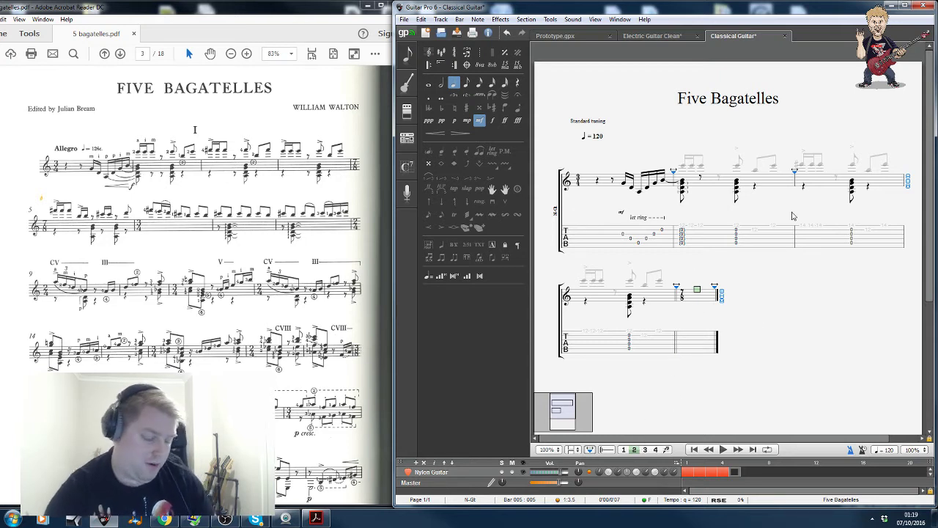
{"action": "key", "text": "7"}
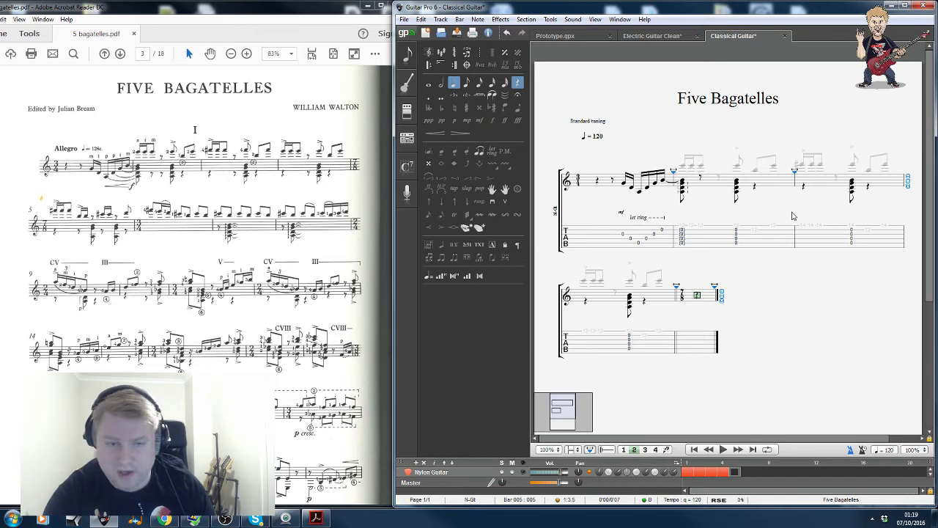
{"action": "key", "text": "Right"}
{"action": "key", "text": "r"}
{"action": "key", "text": "plus"}
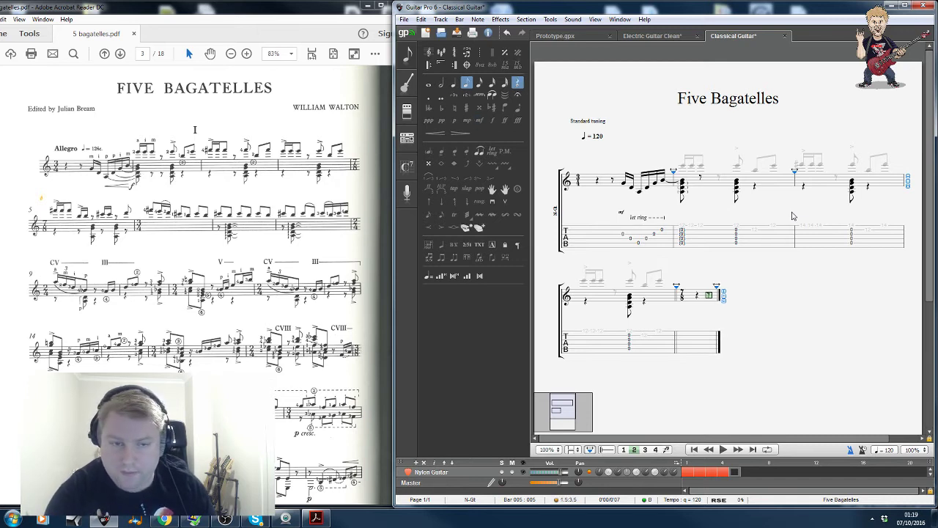
Add an eighth-note chord of open strings 5, 3 and 2 followed by an eighth rest to bar 5 of voice 2.
{"action": "key", "text": "Right"}
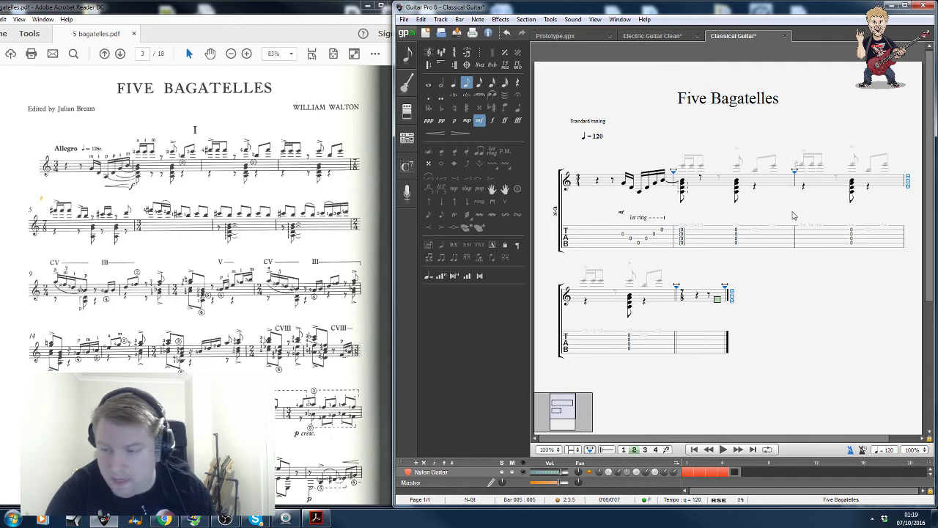
{"action": "key", "text": "Down"}
{"action": "key", "text": "r"}
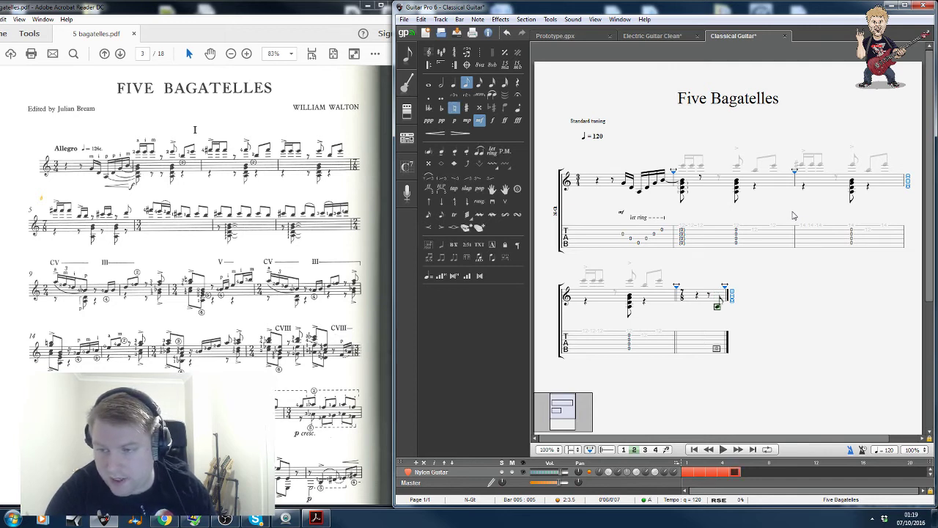
{"action": "key", "text": "0"}
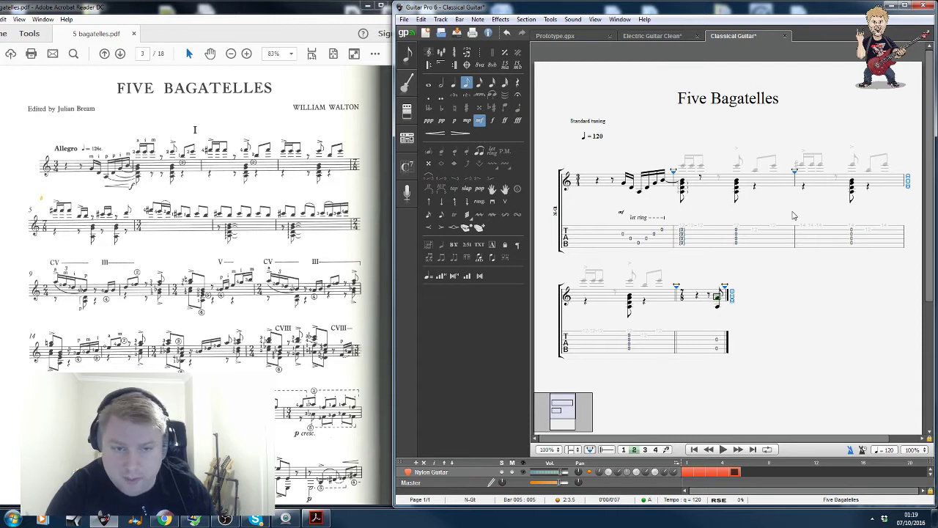
{"action": "key", "text": "Right"}
{"action": "key", "text": "Left"}
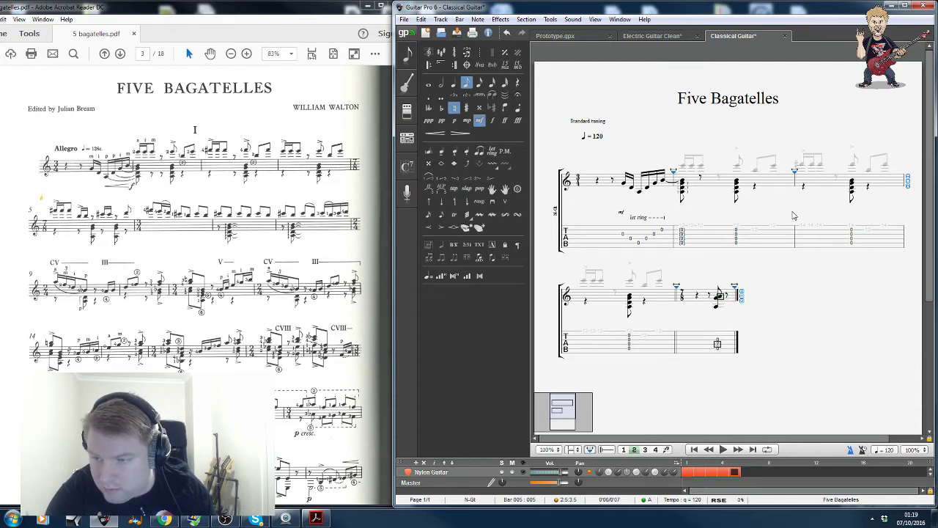
{"action": "key", "text": "Delete"}
{"action": "key", "text": "Up"}
{"action": "key", "text": "0"}
{"action": "key", "text": "Right"}
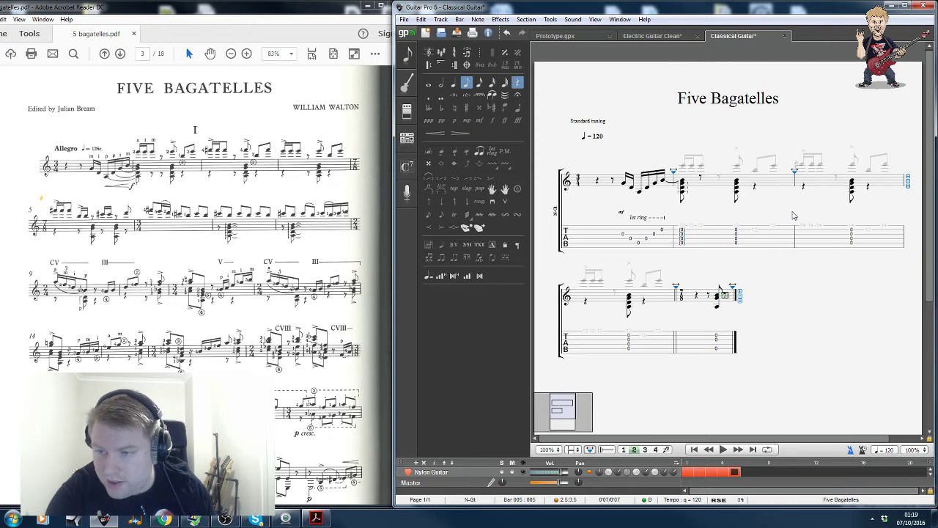
Add a second eighth-note chord of open strings 5, 3 and 2 to bar 5 of voice 2, and switch to voice 1.
{"action": "key", "text": "Right"}
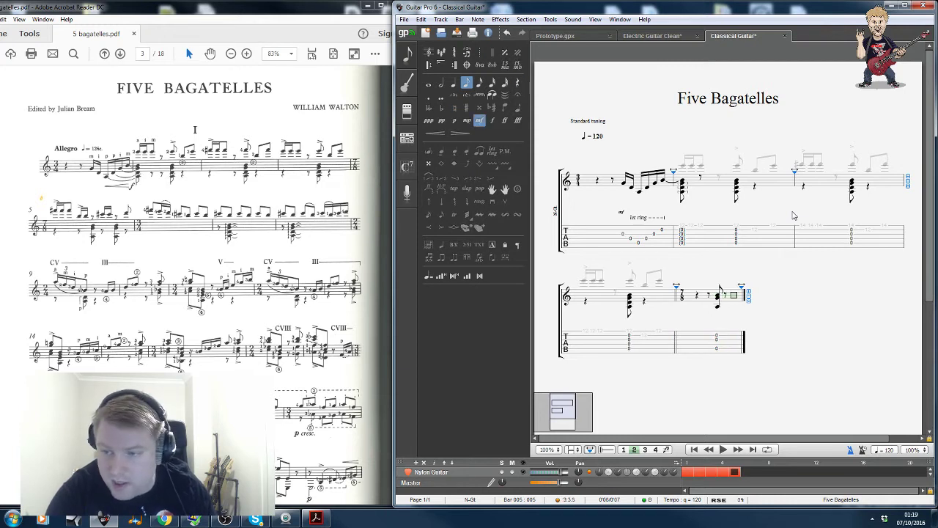
{"action": "key", "text": "2"}
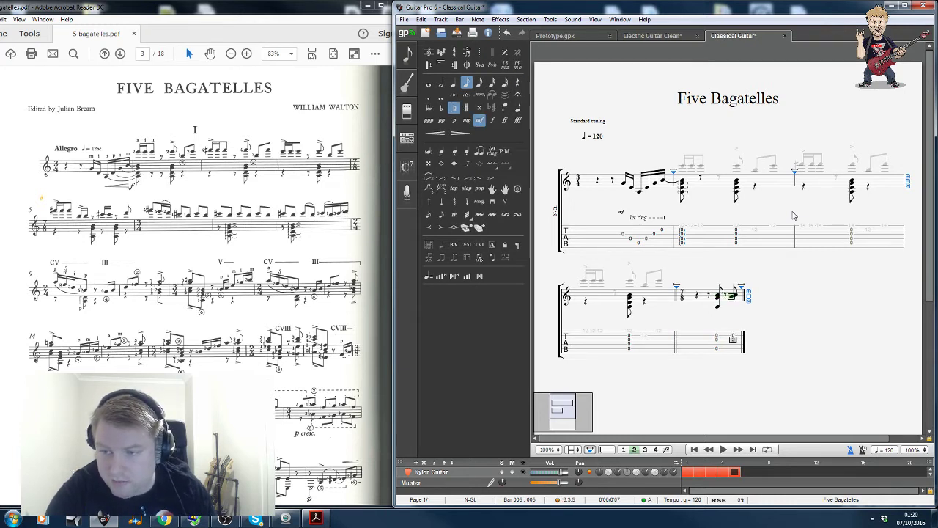
{"action": "key", "text": "Delete"}
{"action": "key", "text": "Down"}
{"action": "key", "text": "Return"}
{"action": "key", "text": "Down"}
{"action": "key", "text": "Down"}
{"action": "key", "text": "Down"}
{"action": "key", "text": "Down"}
{"action": "key", "text": "Down"}
{"action": "key", "text": "Down"}
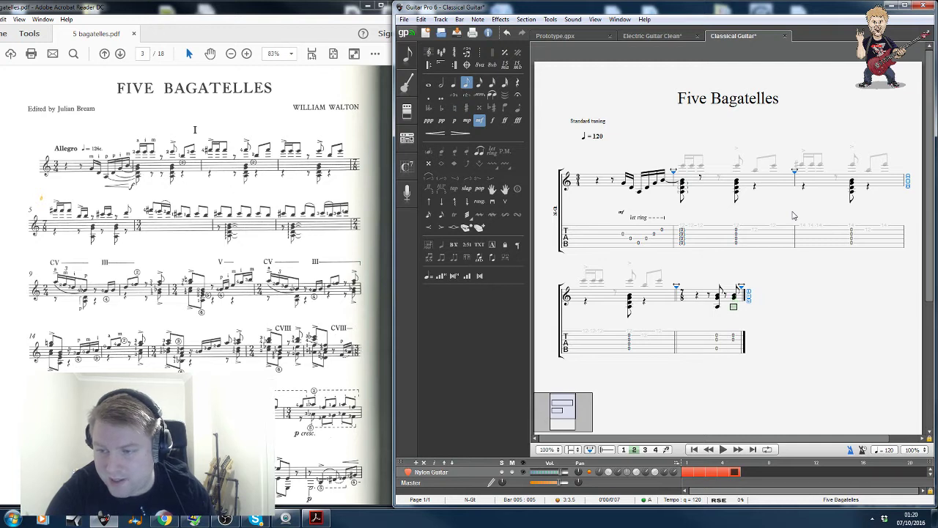
{"action": "key", "text": "Down"}
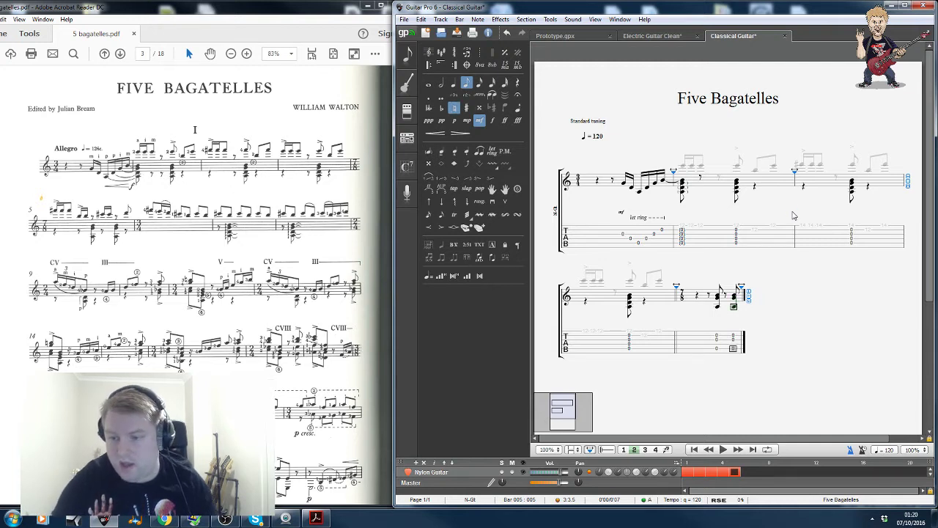
{"action": "key", "text": "ctrl+1"}
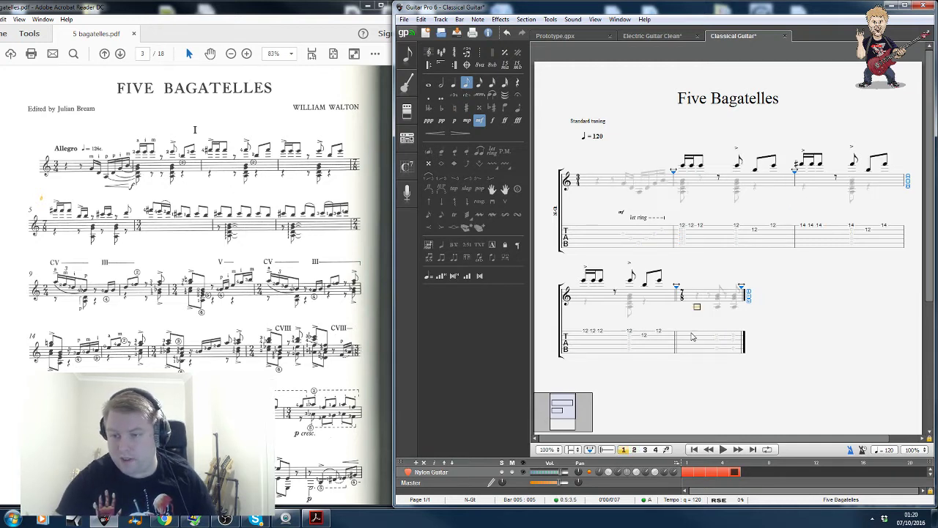
Start bar 5 of voice 1 with an accented sixteenth note at fret 14 on string 1.
{"action": "key", "text": "Up"}
{"action": "key", "text": "Up"}
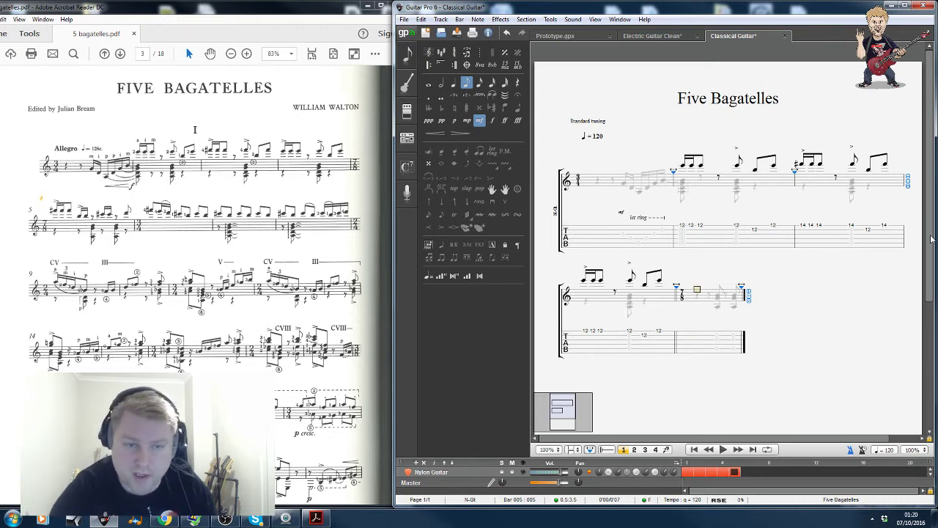
{"action": "key", "text": "Up"}
{"action": "key", "text": "Up"}
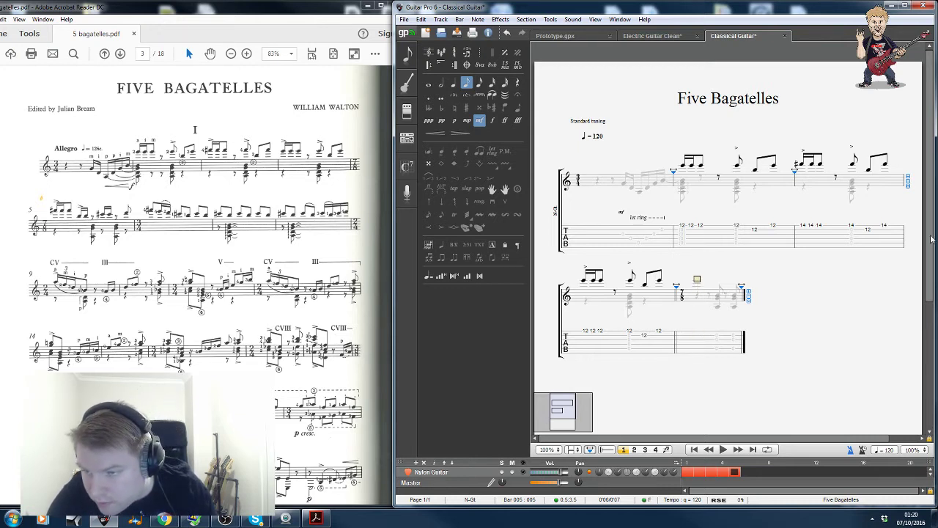
{"action": "key", "text": "Return"}
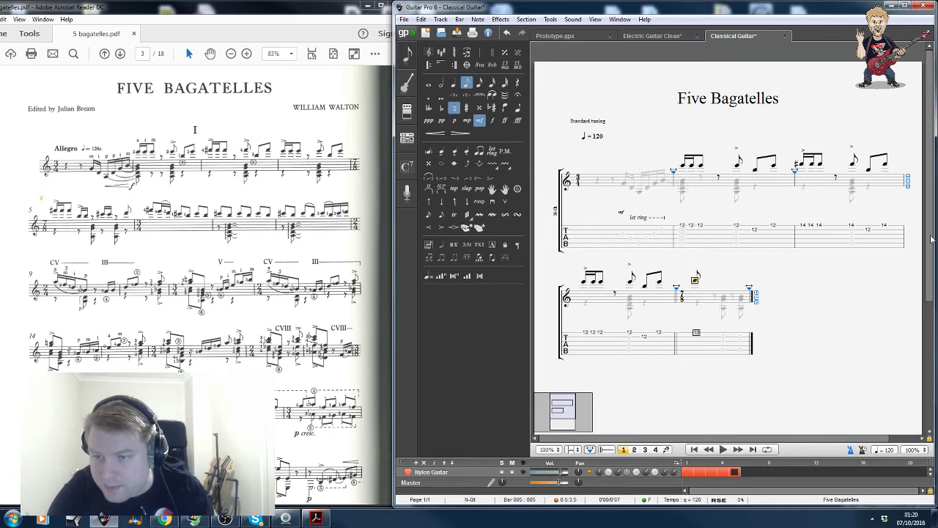
{"action": "type", "text": "14"}
{"action": "key", "text": "Right"}
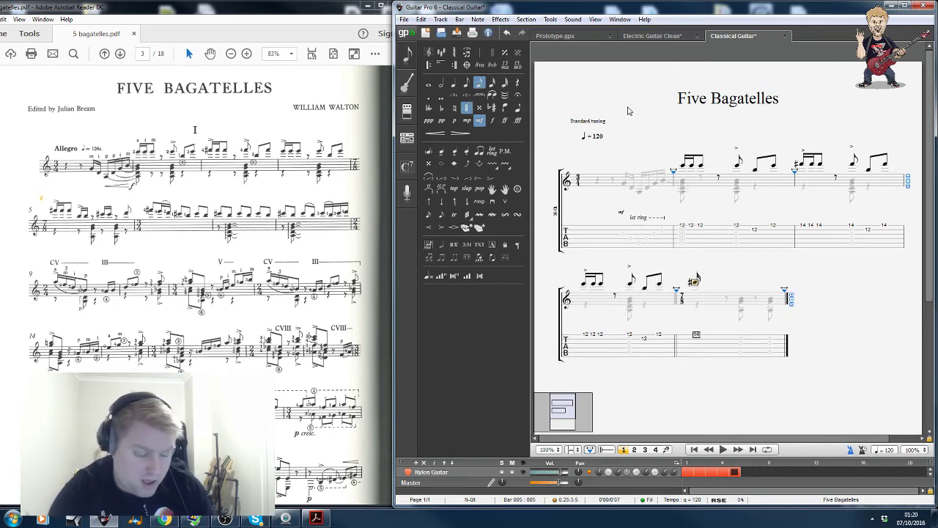
Add a sixteenth note and an eighth note on string 1 in bar 5, raising both by a semitone to fret 14.
{"action": "key", "text": "Right"}
{"action": "type", "text": "13"}
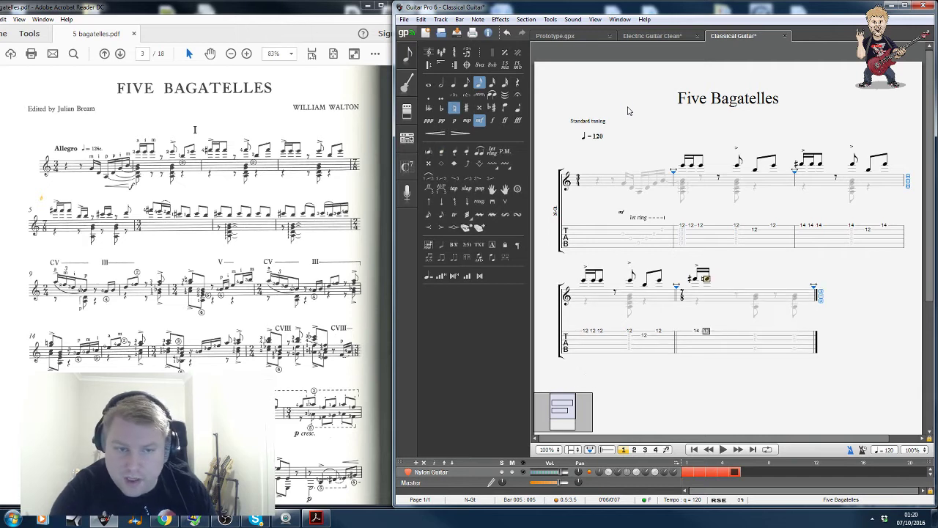
{"action": "key", "text": "Right"}
{"action": "type", "text": "13"}
{"action": "key", "text": "minus"}
{"action": "key", "text": "Left"}
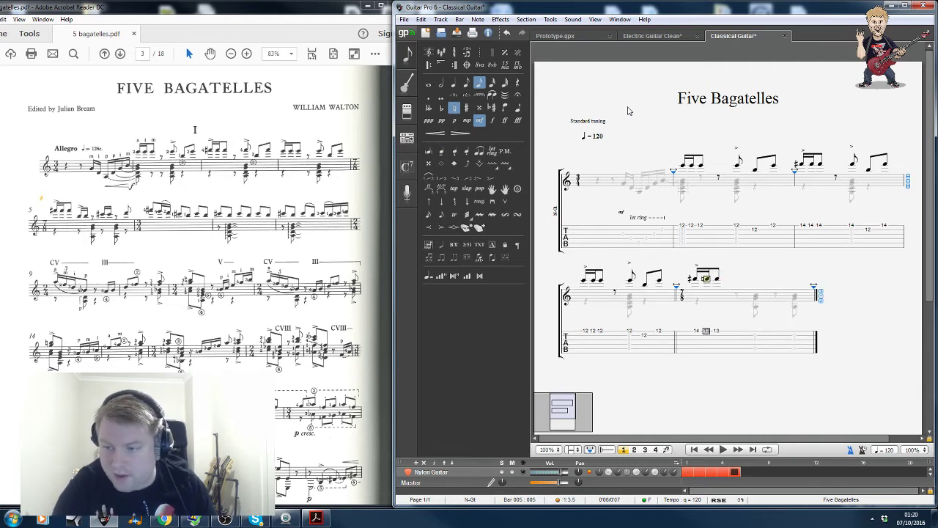
{"action": "left_click", "coordinate": [520, 104]}
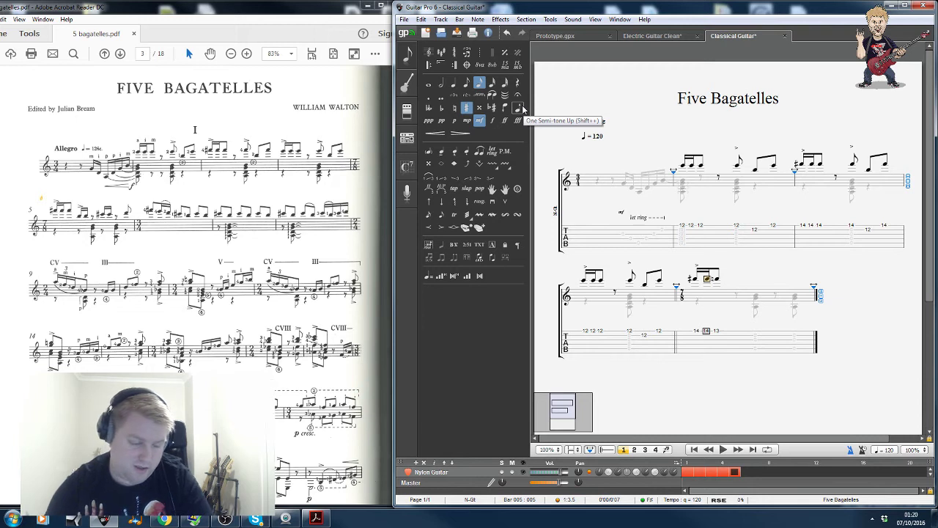
{"action": "key", "text": "Right"}
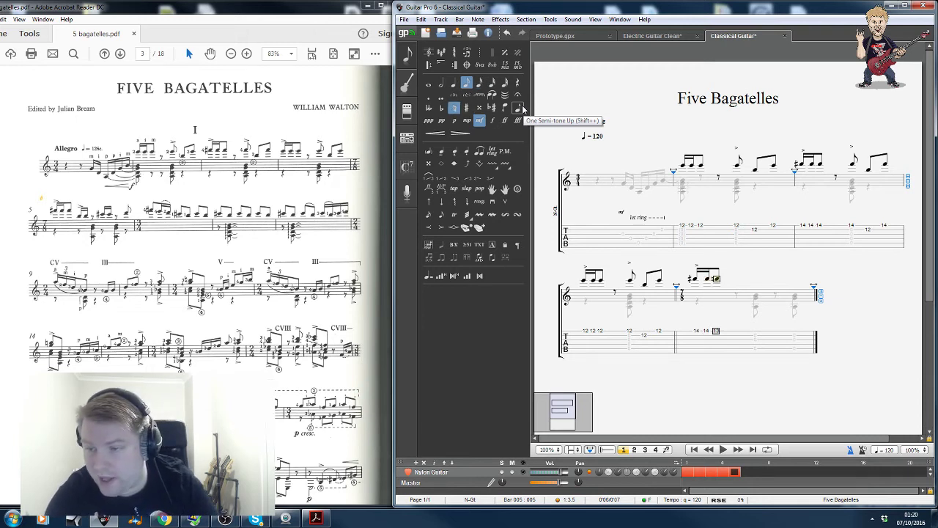
{"action": "key", "text": "shift+plus"}
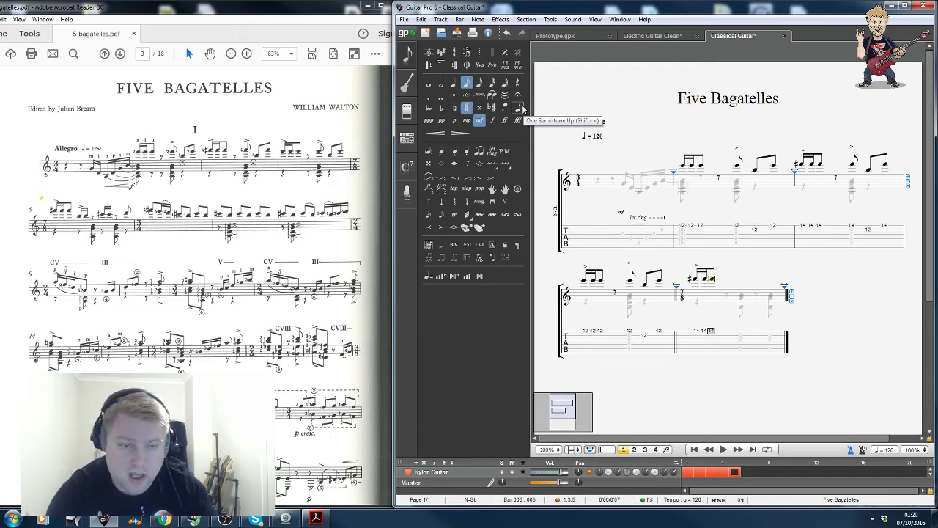
{"action": "key", "text": "Right"}
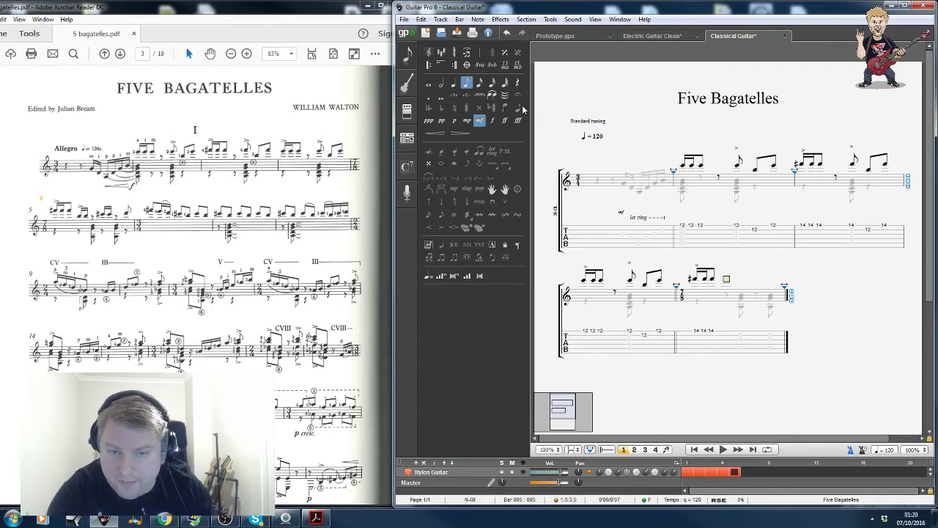
Add two sixteenth notes at fret 12 on string 2, accent the first one, and follow them with an eighth rest.
{"action": "key", "text": "Down"}
{"action": "key", "text": "Down"}
{"action": "key", "text": "Down"}
{"action": "key", "text": "Return"}
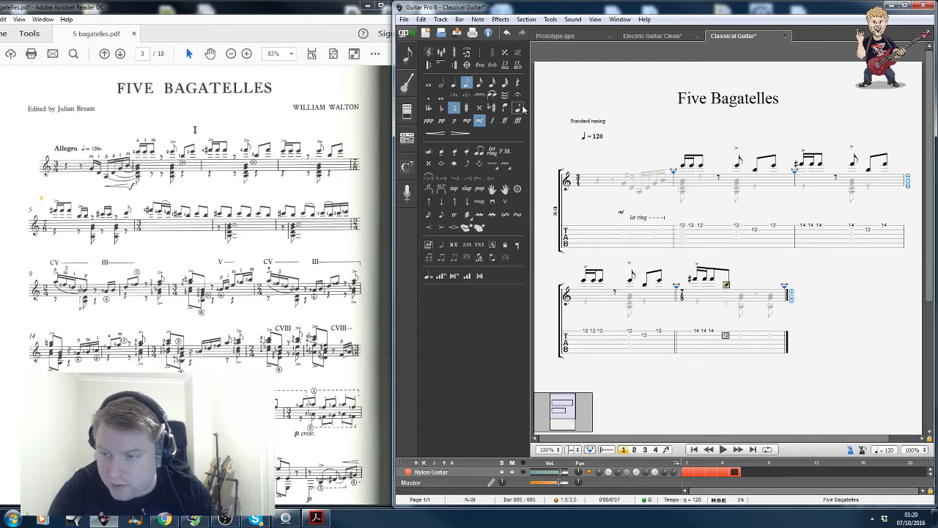
{"action": "key", "text": "minus"}
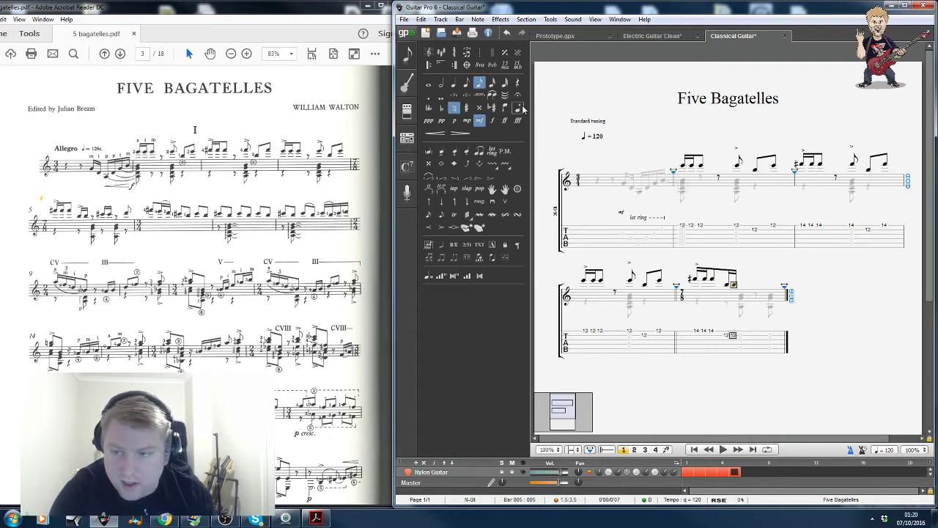
{"action": "key", "text": "Left"}
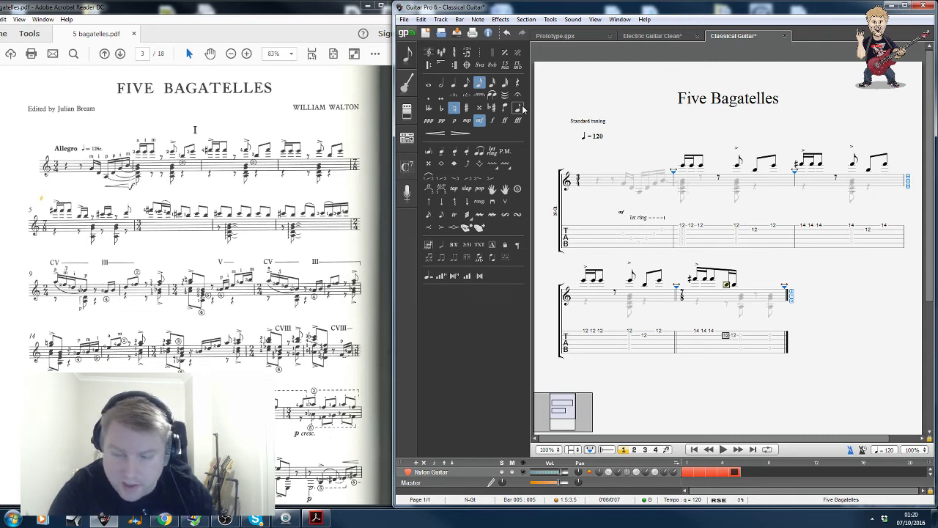
{"action": "key", "text": "semicolon"}
{"action": "key", "text": "Right"}
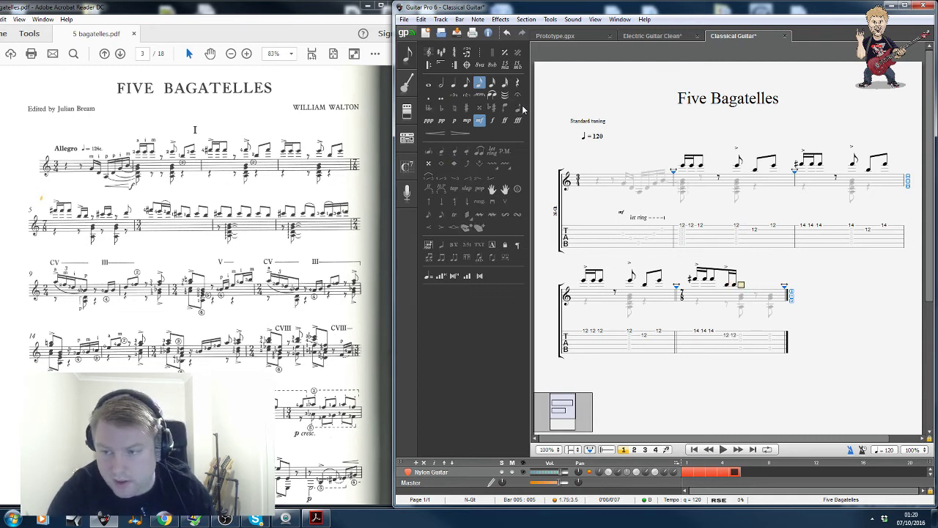
{"action": "key", "text": "r"}
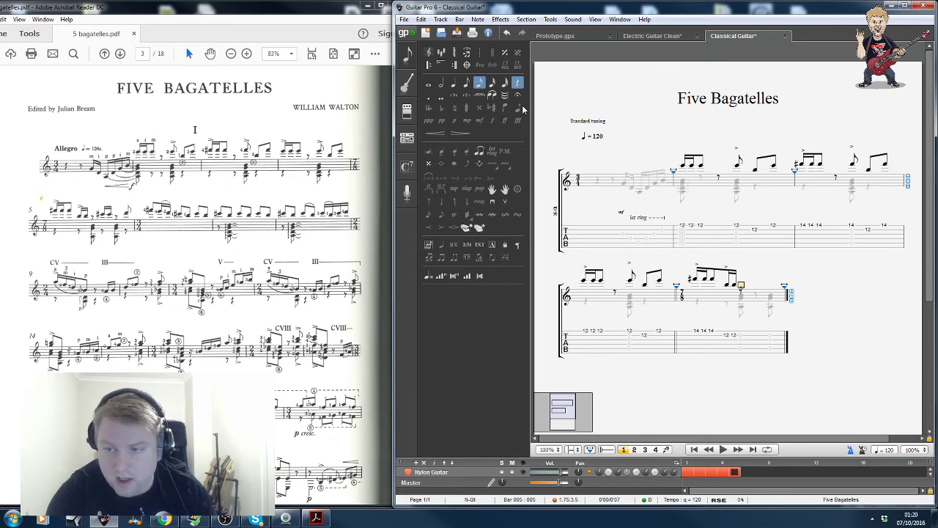
{"action": "key", "text": "minus"}
{"action": "key", "text": "Right"}
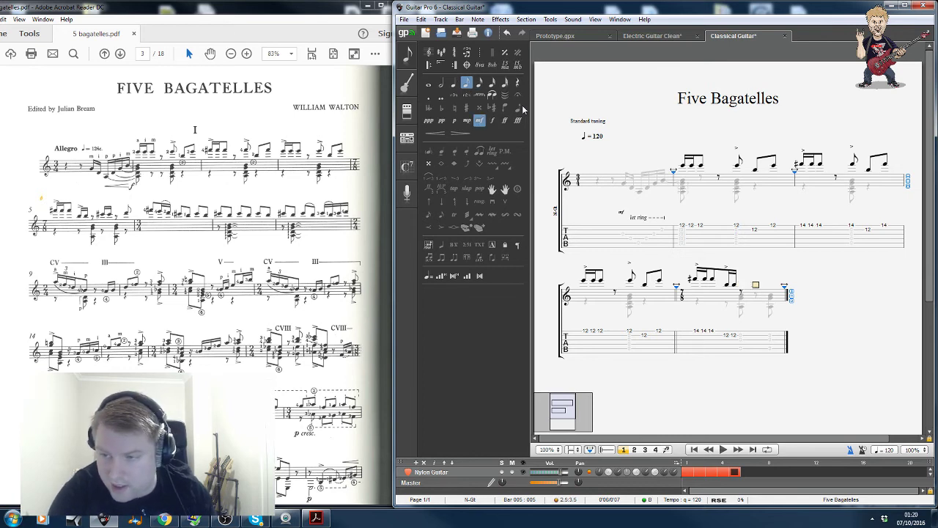
Add sixteenth notes at frets 9 and 8 on string 1, an eighth rest, and a closing eighth note at fret 10.
{"action": "key", "text": "Up"}
{"action": "key", "text": "Return"}
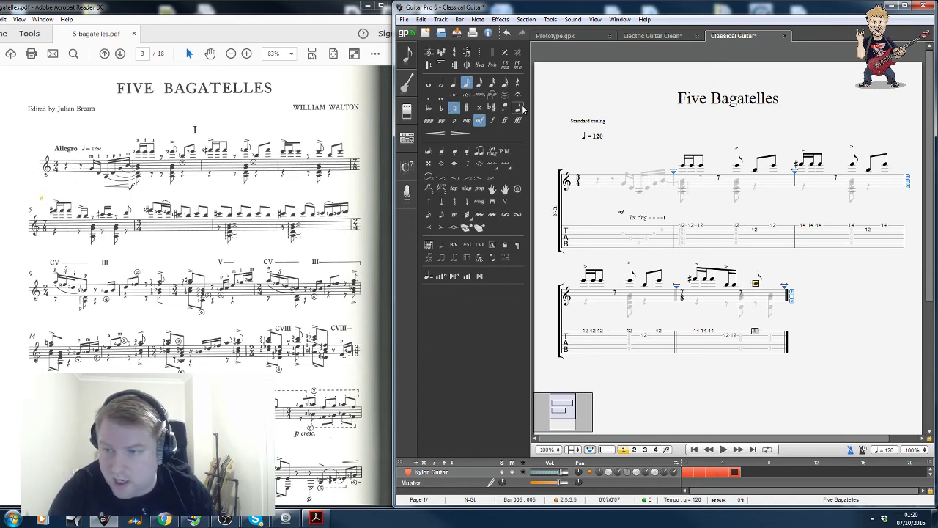
{"action": "key", "text": "KP_Add"}
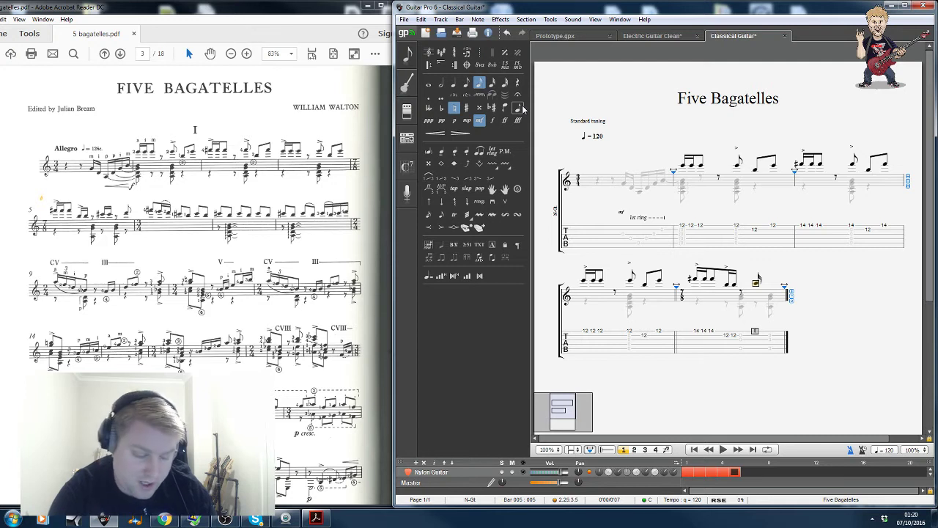
{"action": "key", "text": "9"}
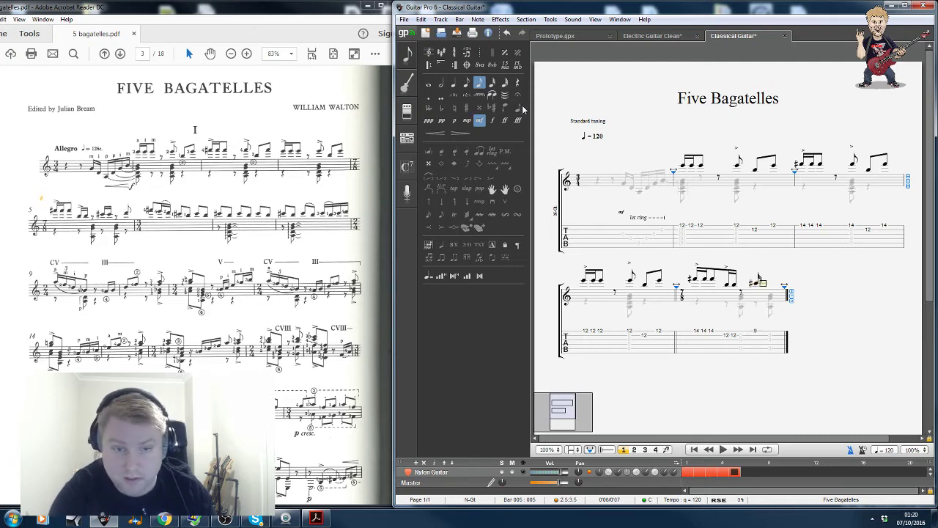
{"action": "key", "text": "8"}
{"action": "key", "text": "Right"}
{"action": "key", "text": "r"}
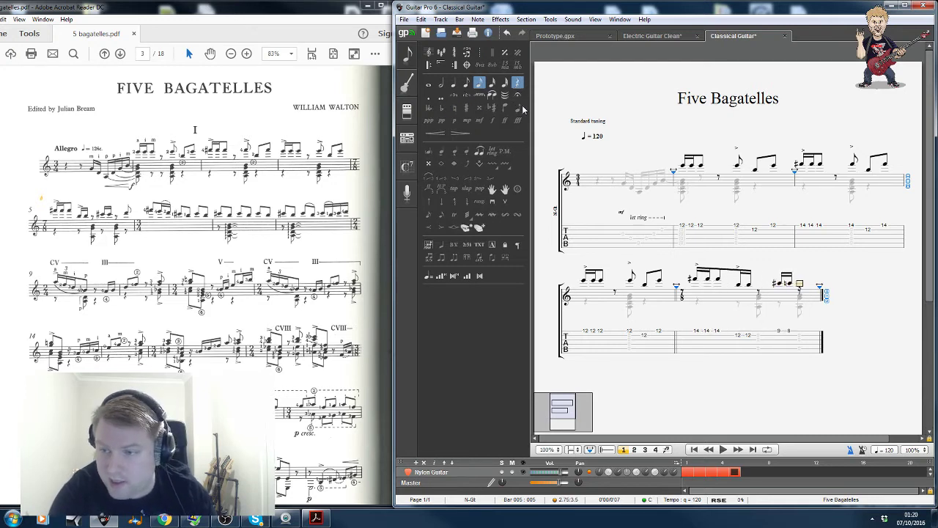
{"action": "key", "text": "minus"}
{"action": "key", "text": "Right"}
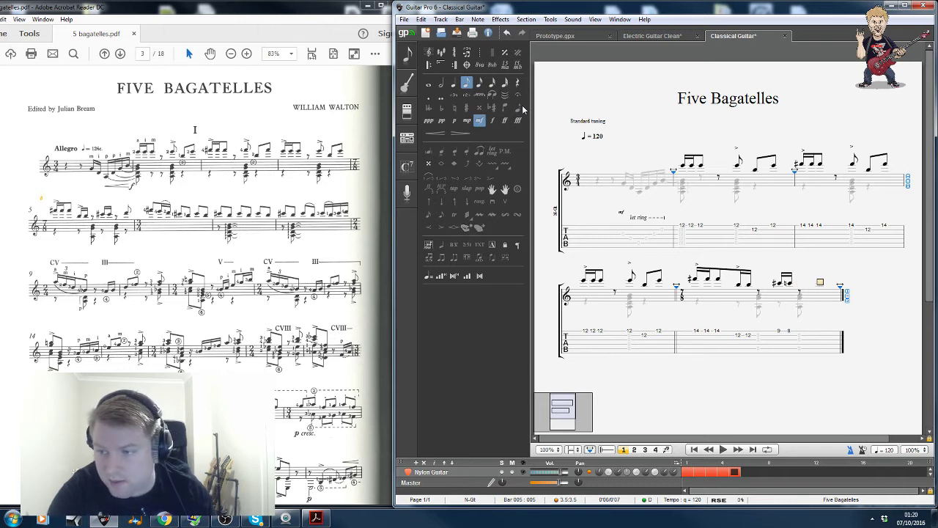
{"action": "type", "text": "10"}
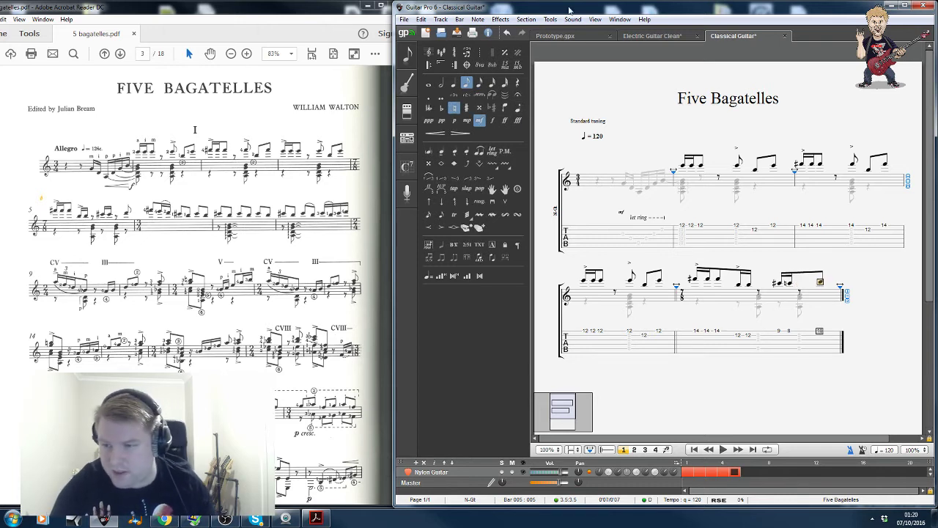
Break the beams in bar 5 before the fret 12 pair and before the final fret 10 note.
{"action": "left_click", "coordinate": [731, 335]}
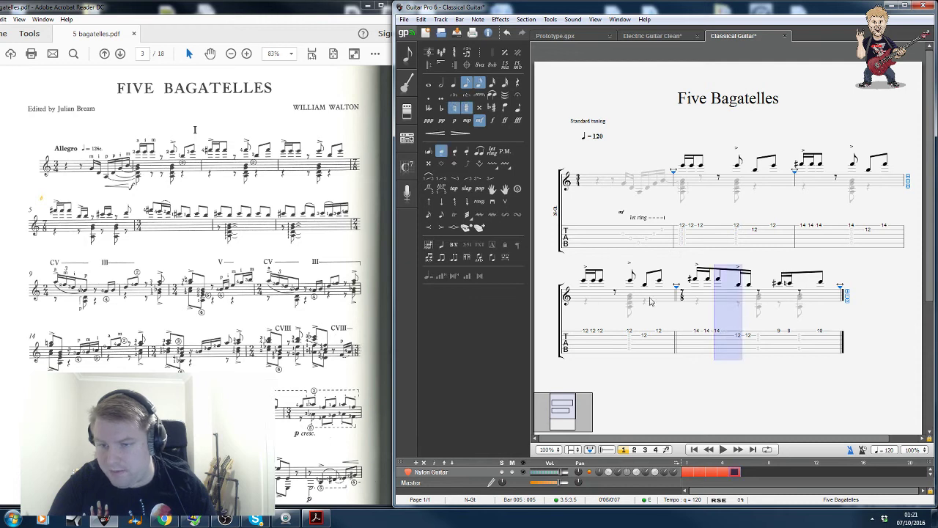
{"action": "left_click", "coordinate": [452, 258]}
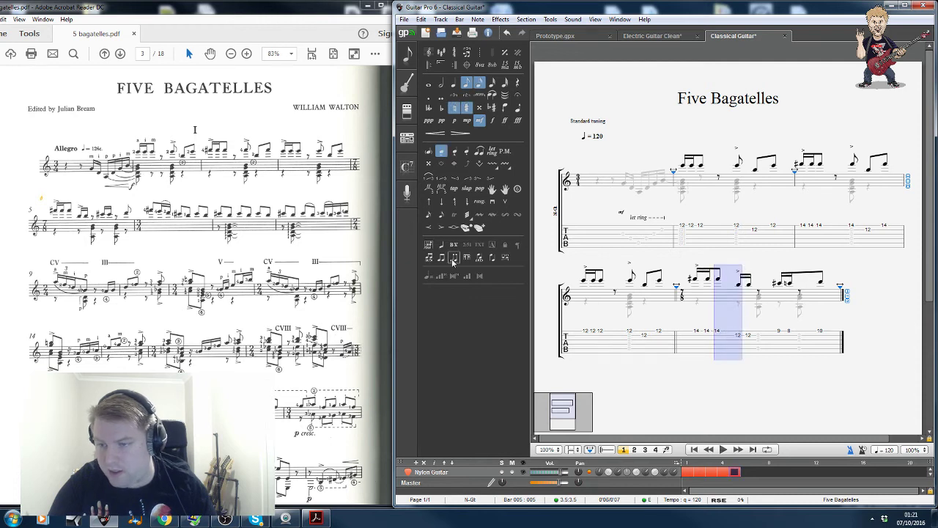
{"action": "left_click", "coordinate": [810, 332]}
{"action": "left_click", "coordinate": [793, 334]}
{"action": "left_click", "coordinate": [811, 335], "text": "shift"}
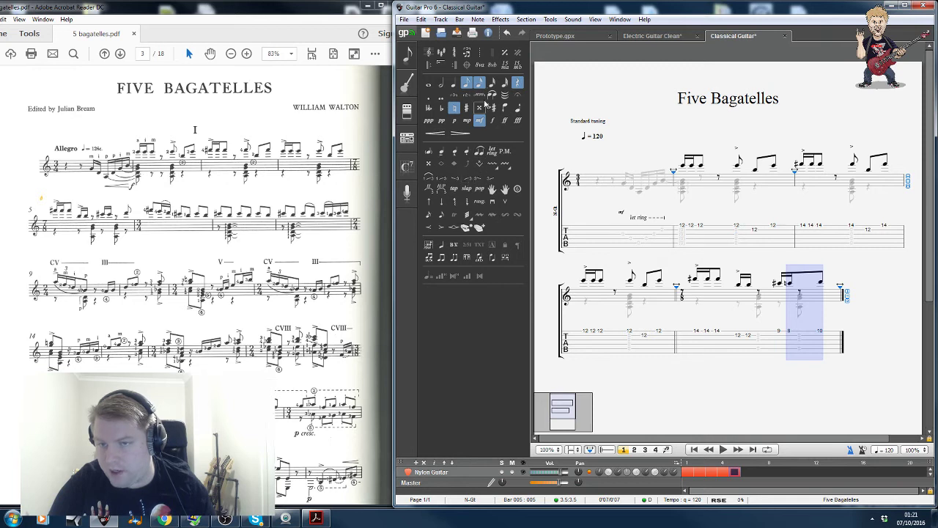
{"action": "left_click", "coordinate": [453, 258]}
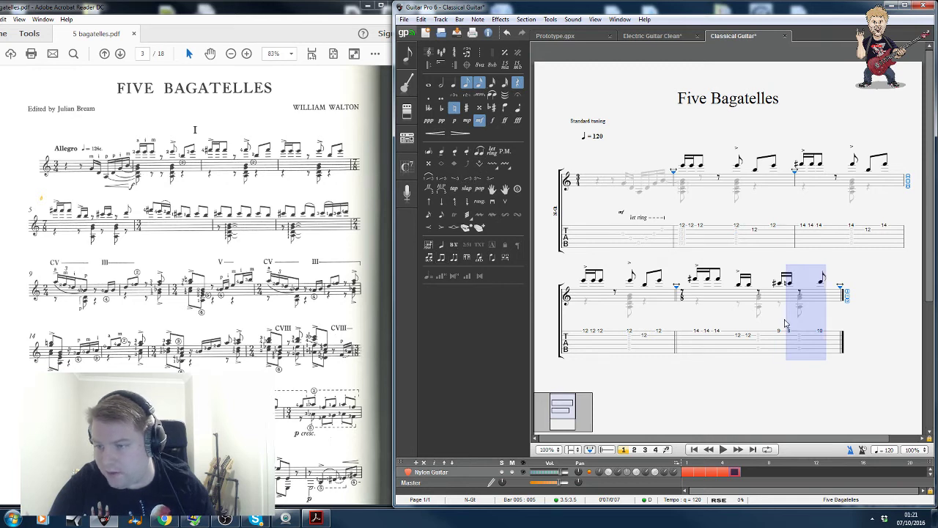
Correct the fret 8 sixteenth note in bar 5 to fret 9.
{"action": "left_click", "coordinate": [791, 288]}
{"action": "key", "text": "Up"}
{"action": "key", "text": "9"}
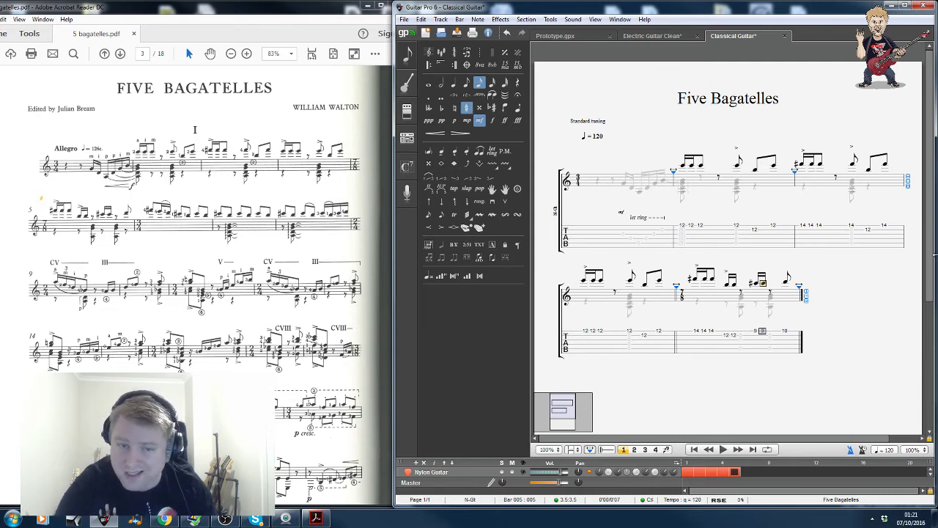
Create bar 6 after the last note of bar 5 and set its time signature to 3/4.
{"action": "left_click", "coordinate": [785, 332]}
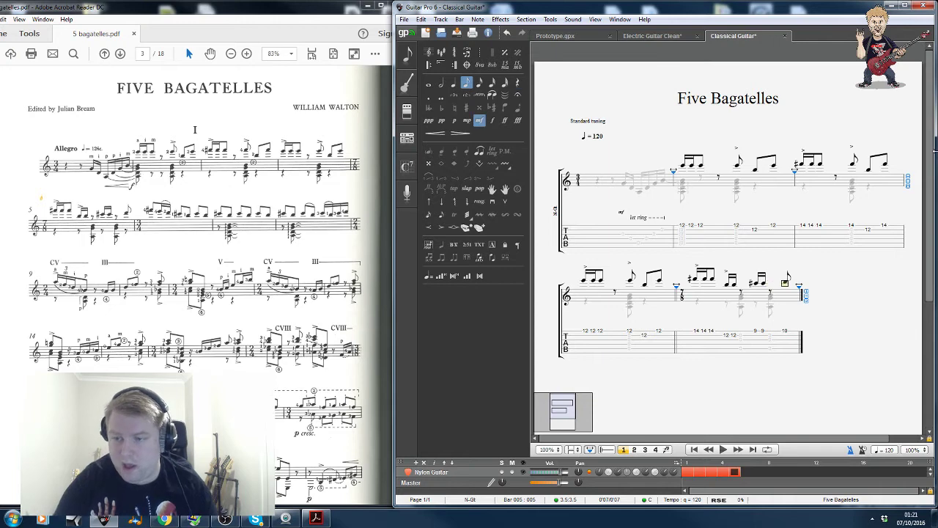
{"action": "left_click", "coordinate": [786, 331]}
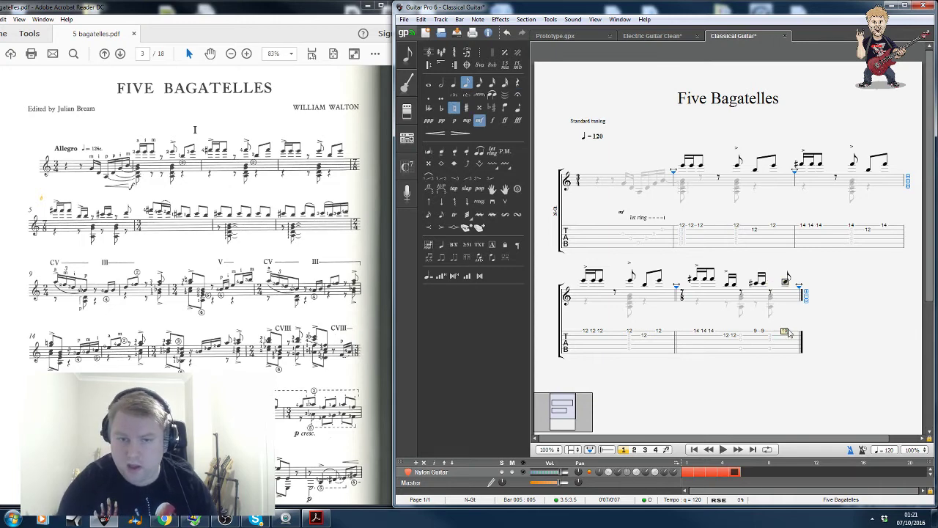
{"action": "key", "text": "Right"}
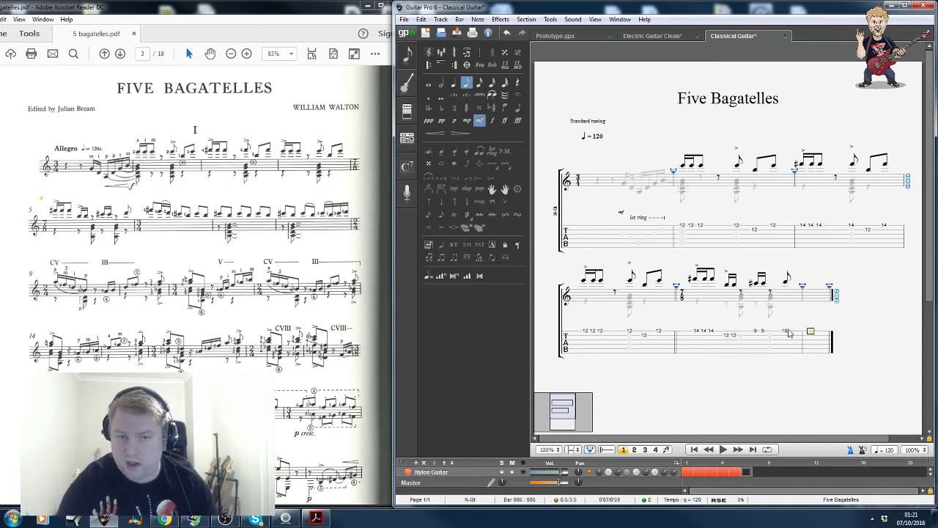
{"action": "left_click", "coordinate": [454, 54]}
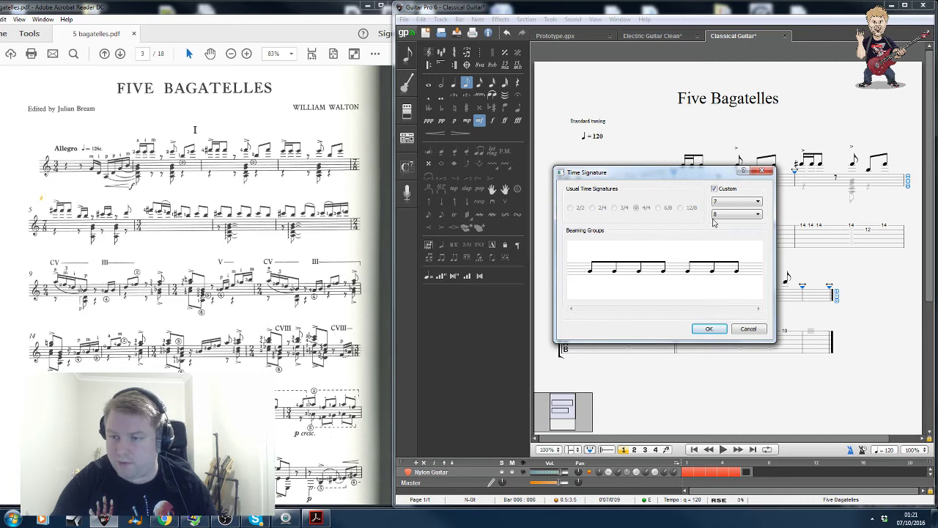
{"action": "left_click", "coordinate": [715, 188]}
{"action": "left_click", "coordinate": [614, 207]}
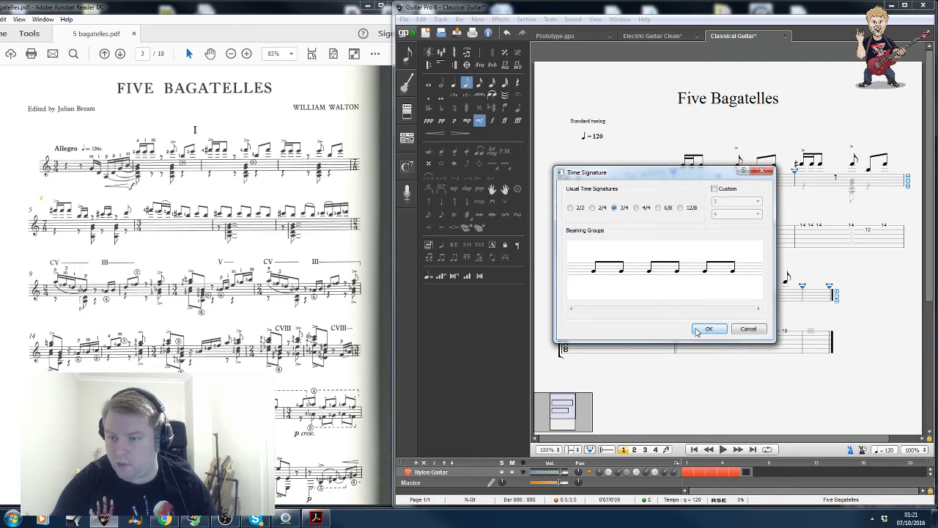
{"action": "left_click", "coordinate": [707, 329]}
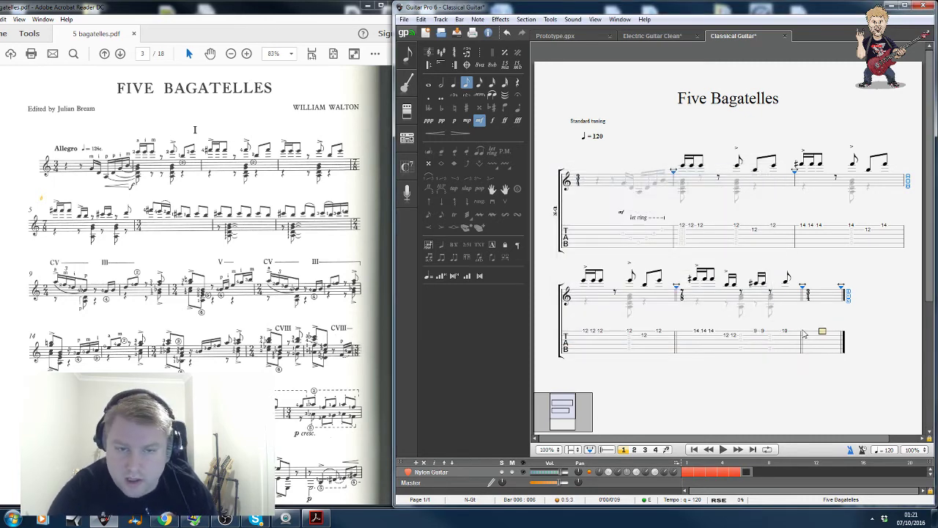
Start bar 6 with an eighth note at fret 14 on string 1.
{"action": "left_click", "coordinate": [825, 291]}
{"action": "key", "text": "Up"}
{"action": "key", "text": "Up"}
{"action": "key", "text": "Up"}
{"action": "key", "text": "Up"}
{"action": "key", "text": "Up"}
{"action": "key", "text": "Up"}
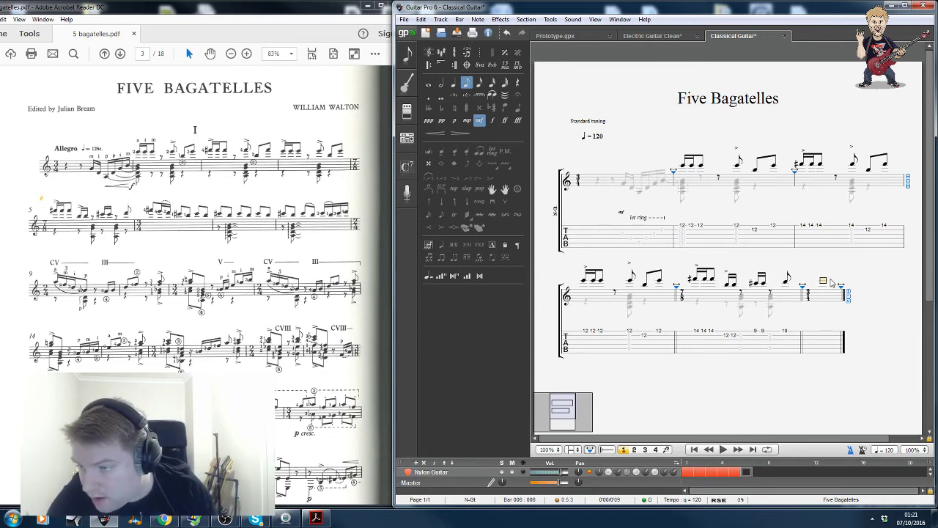
{"action": "key", "text": "Return"}
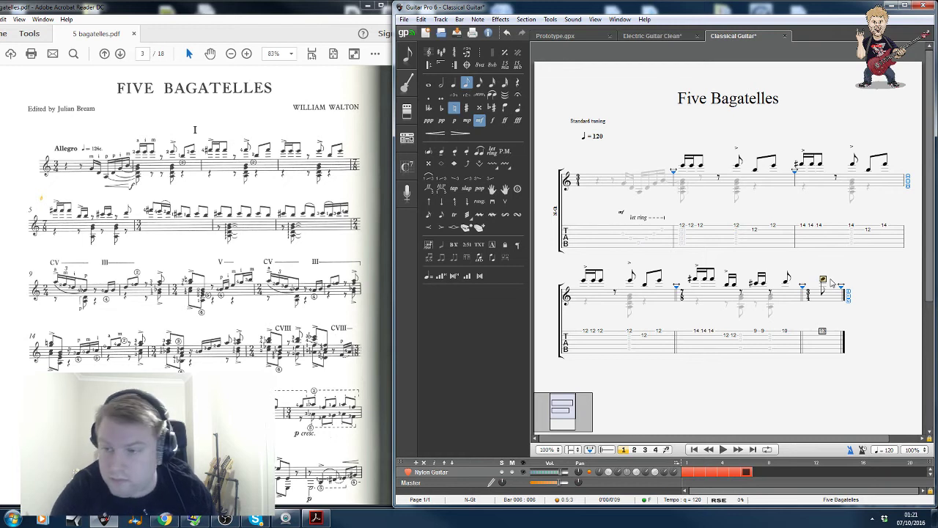
{"action": "key", "text": "shift+plus"}
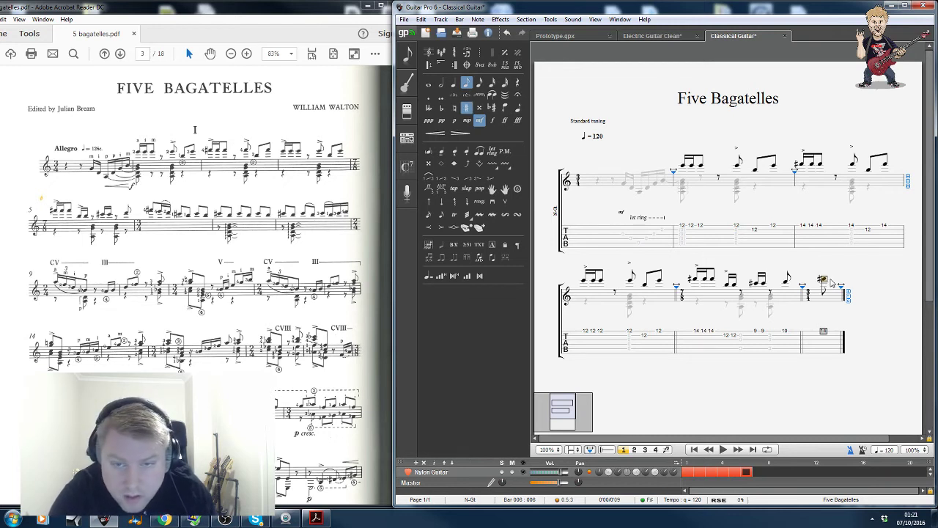
Add sixteenth notes at frets 12 and 10 on string 1 after the opening note of bar 6.
{"action": "key", "text": "Right"}
{"action": "key", "text": "Down"}
{"action": "key", "text": "Return"}
{"action": "key", "text": "plus"}
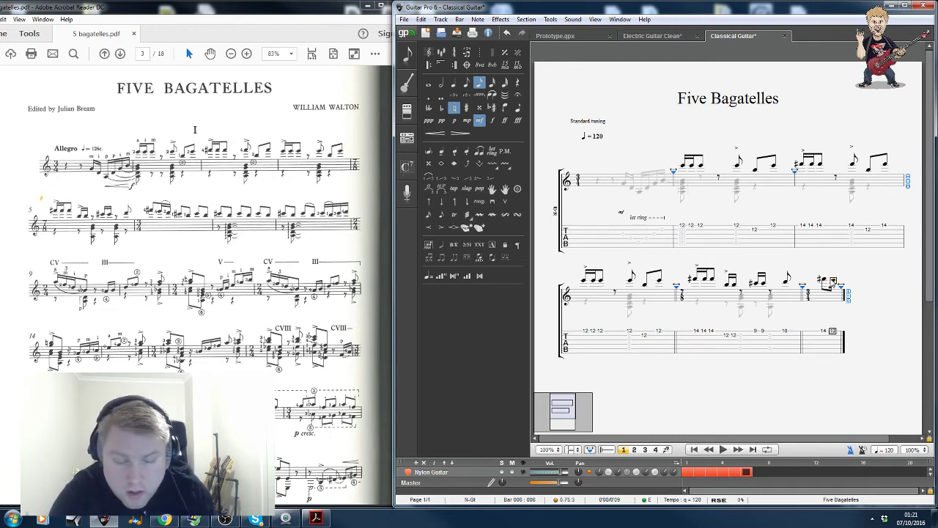
{"action": "key", "text": "Right"}
{"action": "key", "text": "Down"}
{"action": "key", "text": "Return"}
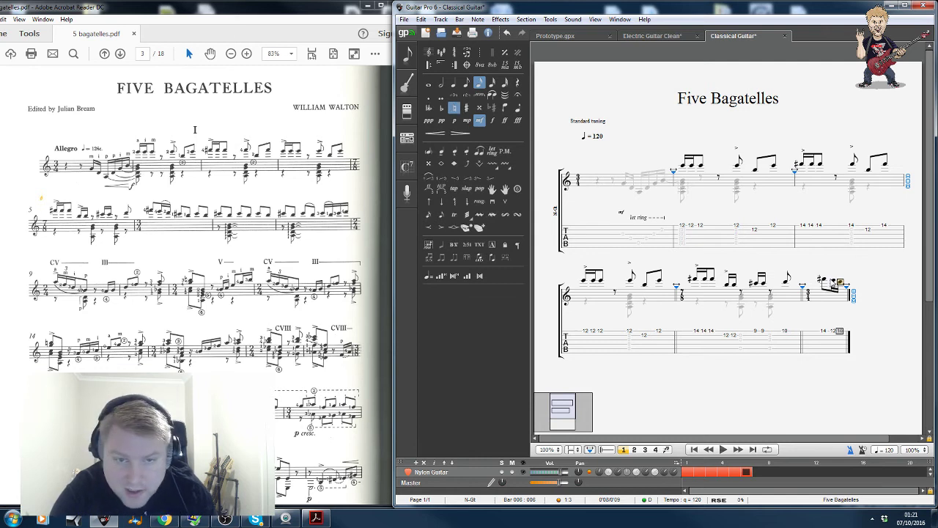
Continue bar 6 with eighth notes at frets 9 and 7 on string 1 for the second beat.
{"action": "key", "text": "Right"}
{"action": "key", "text": "Down"}
{"action": "key", "text": "Return"}
{"action": "key", "text": "minus"}
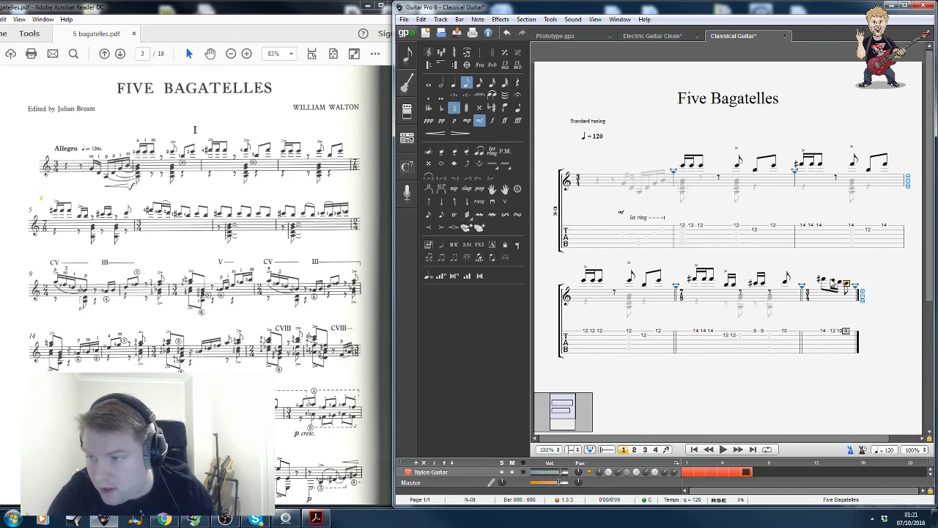
{"action": "key", "text": "Right"}
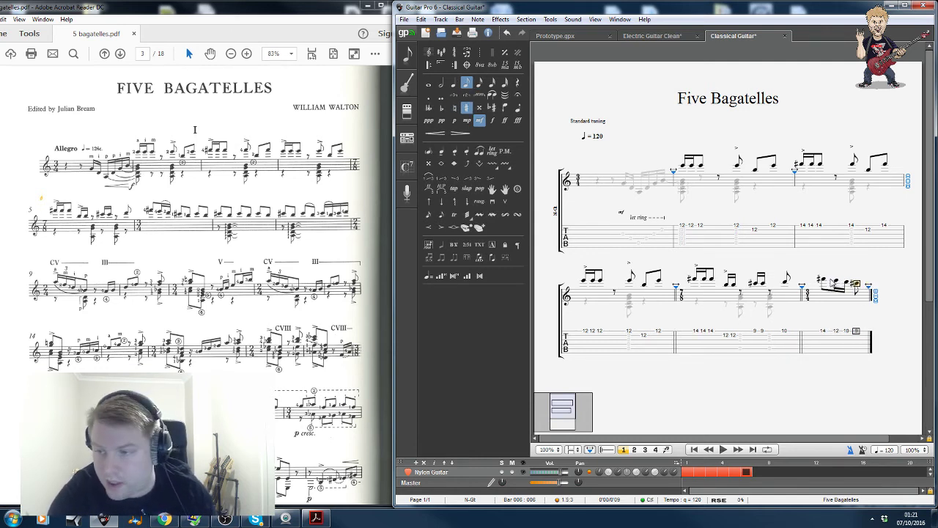
{"action": "type", "text": "8"}
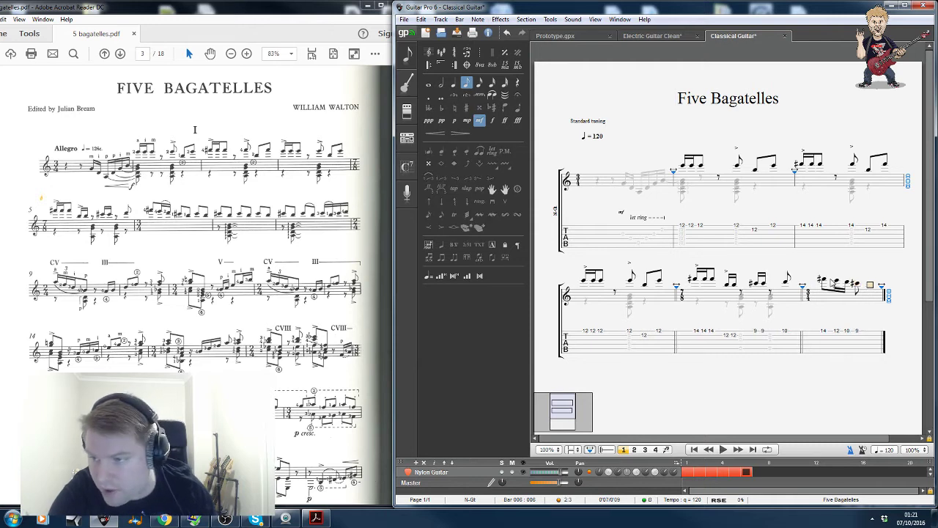
{"action": "key", "text": "Right"}
{"action": "key", "text": "Right"}
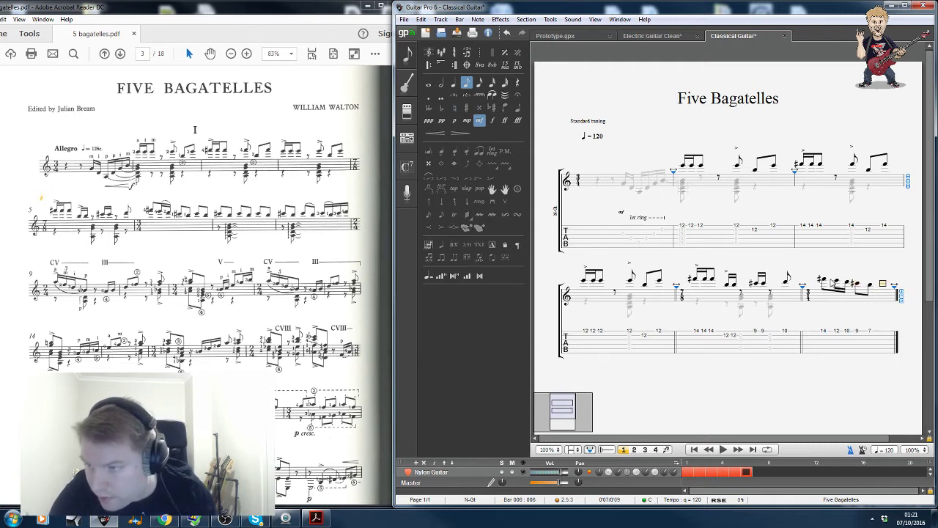
Finish bar 6 with another pair of eighth notes at frets 9 and 7 on string 1.
{"action": "key", "text": "Right"}
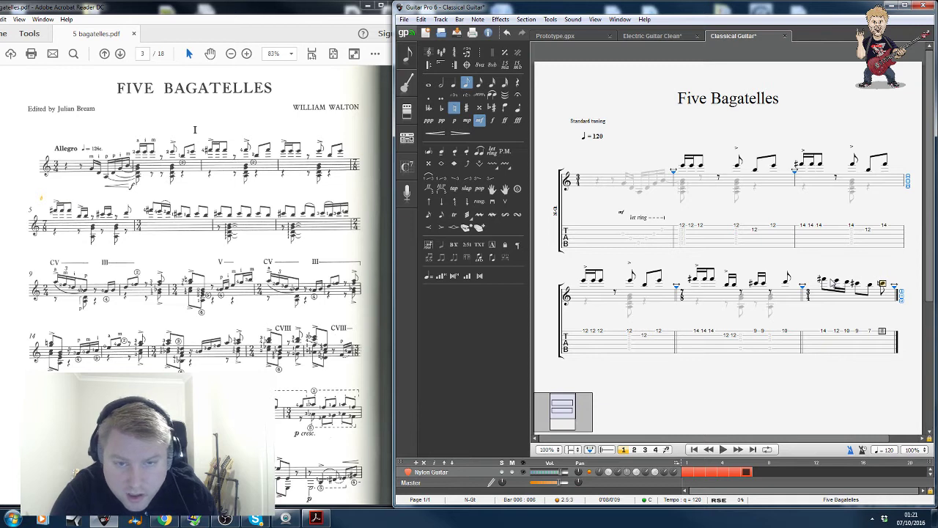
{"action": "type", "text": "9 7 "}
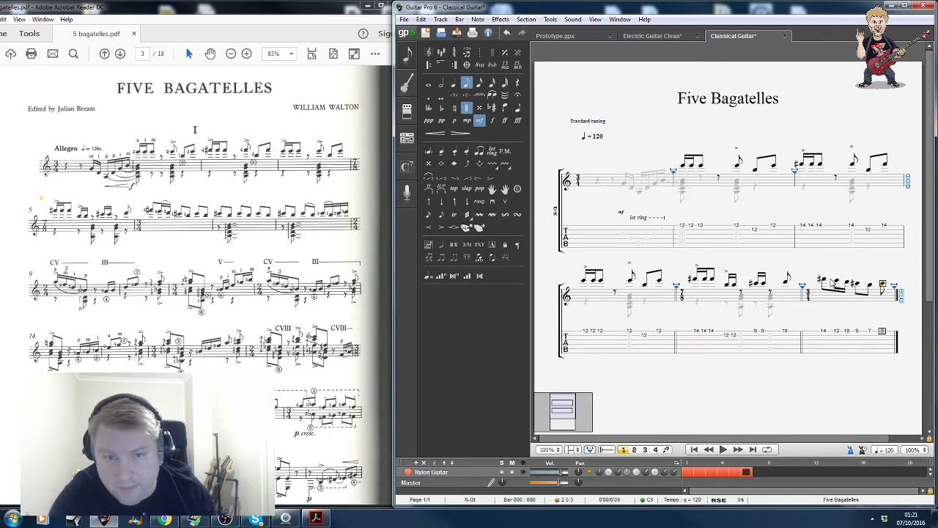
{"action": "type", "text": "9"}
{"action": "key", "text": "Right"}
{"action": "type", "text": "7"}
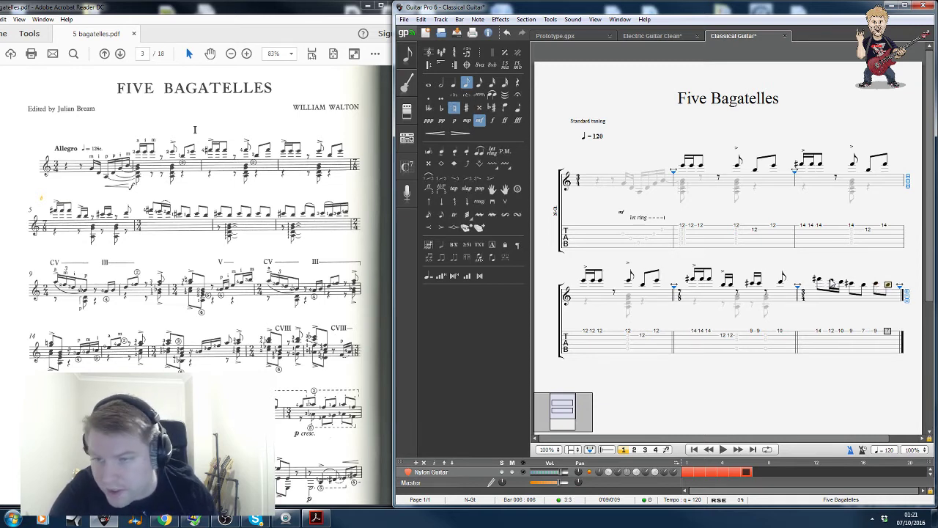
Create bar 7 and fill it with six eighth notes alternating between frets 9 and 7 on string 1.
{"action": "key", "text": "Right"}
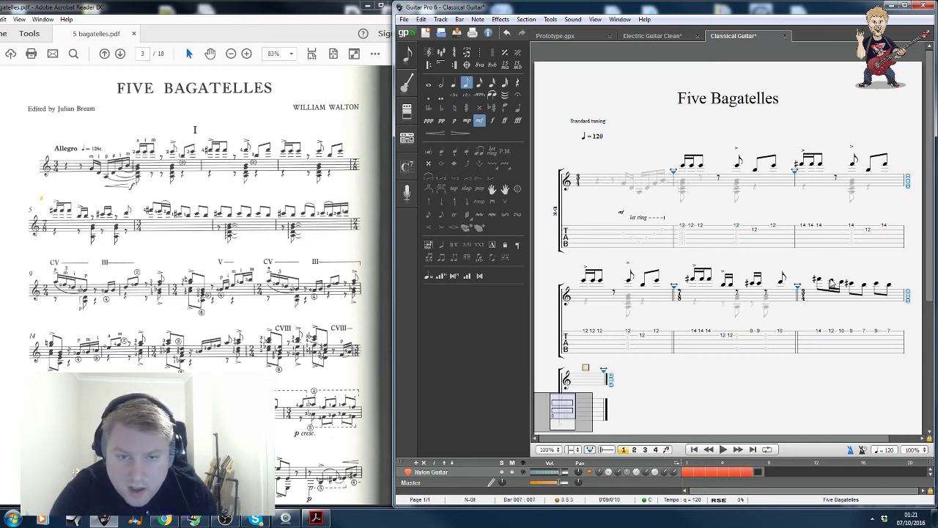
{"action": "type", "text": "5"}
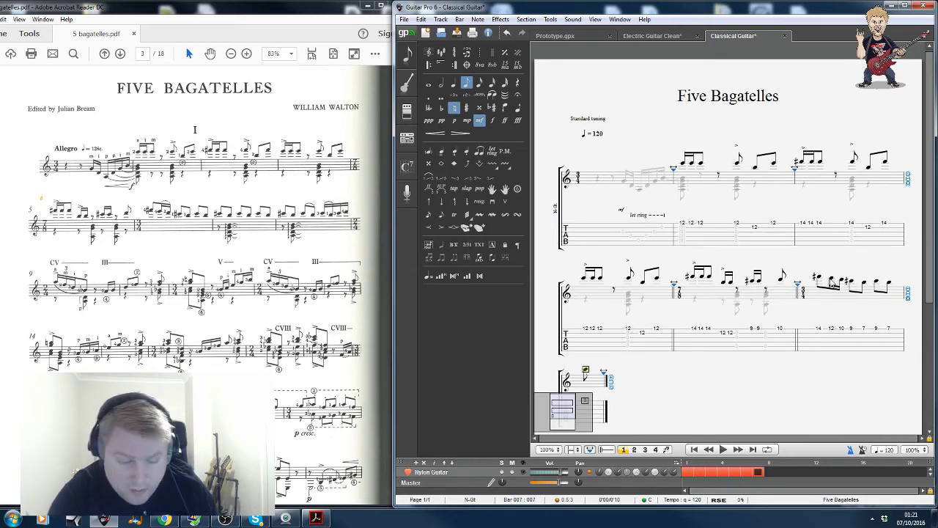
{"action": "key", "text": "Right"}
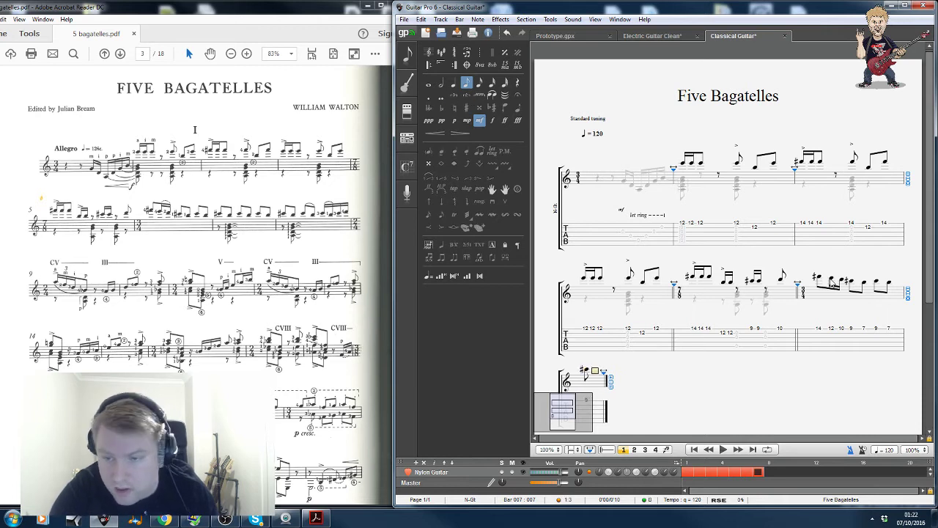
{"action": "key", "text": "Right"}
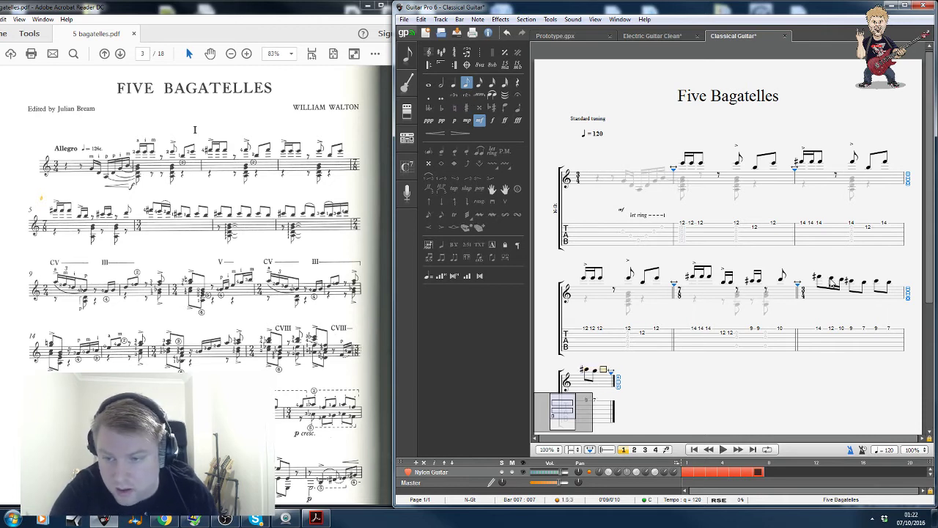
{"action": "type", "text": "8"}
{"action": "type", "text": "9"}
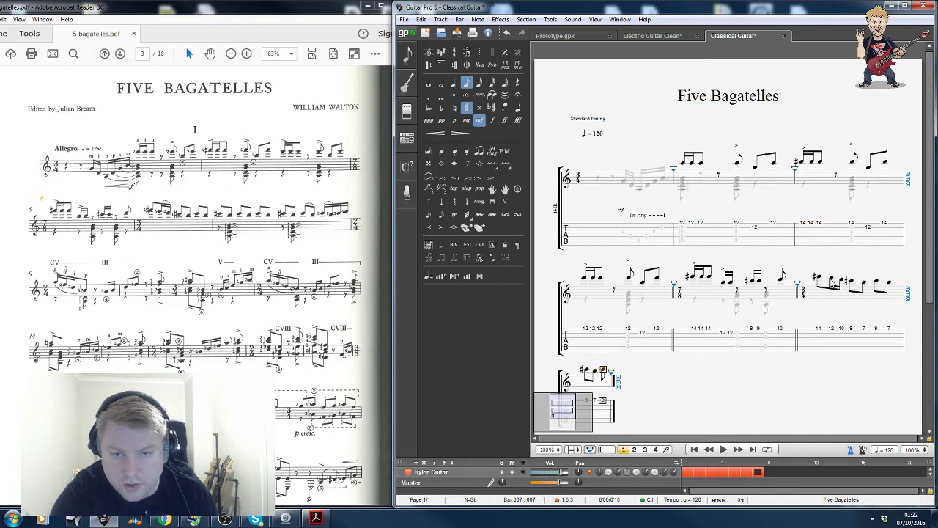
{"action": "key", "text": "Right"}
{"action": "type", "text": "8"}
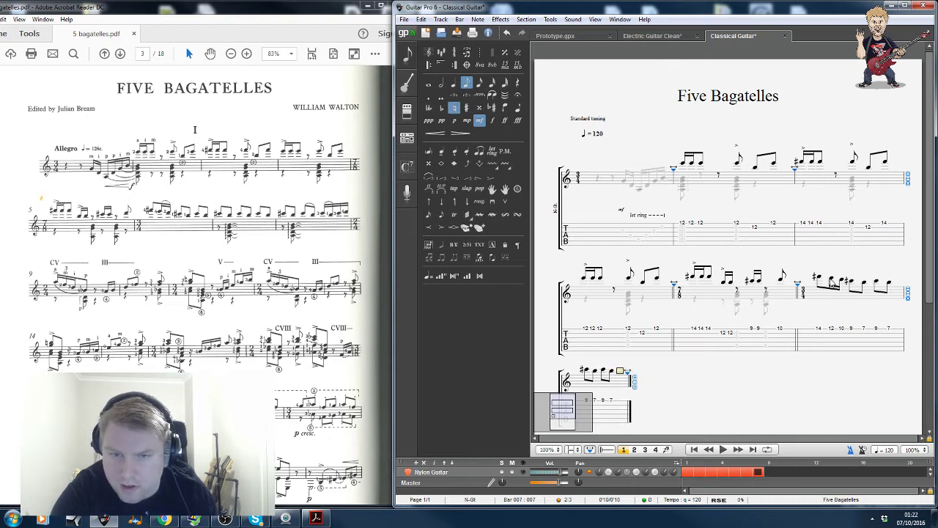
{"action": "key", "text": "Right"}
{"action": "type", "text": "9"}
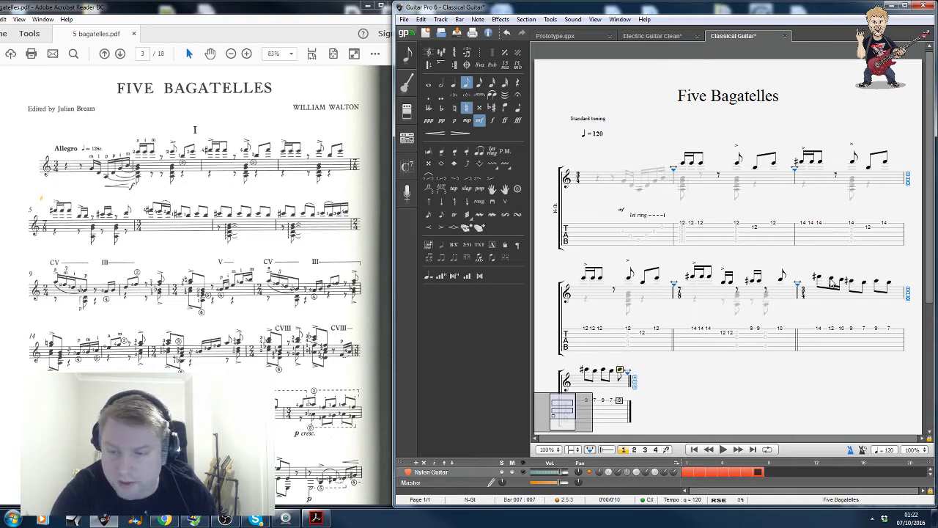
{"action": "key", "text": "Right"}
{"action": "type", "text": "7"}
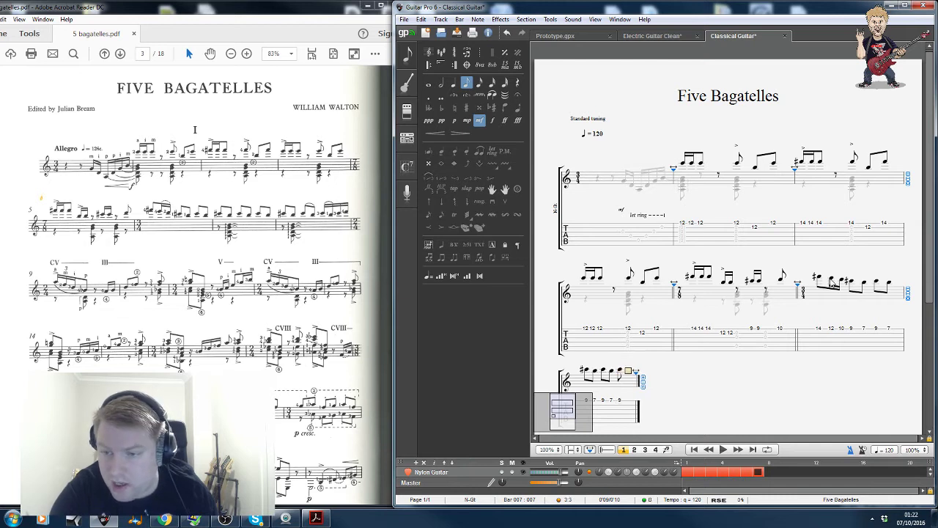
Create bar 8 and copy the last four eighth notes of bar 7 into it.
{"action": "key", "text": "Right"}
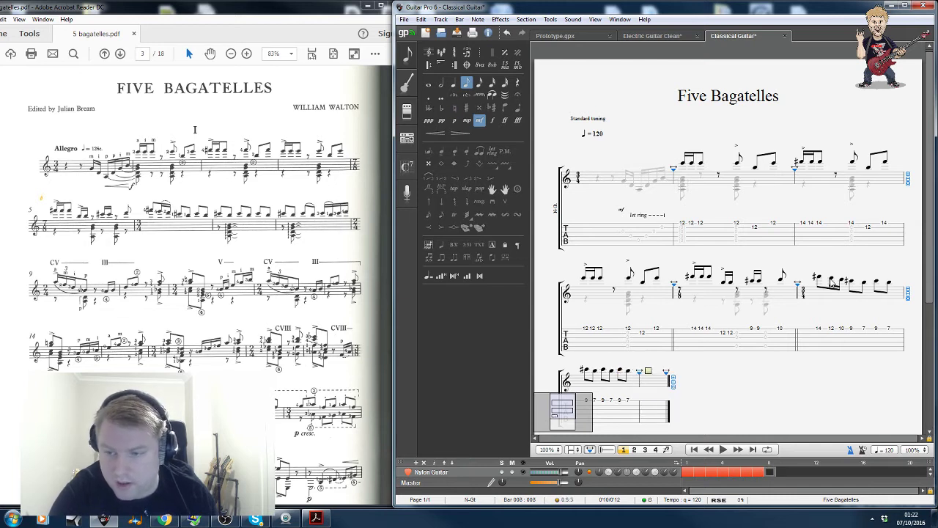
{"action": "type", "text": "8"}
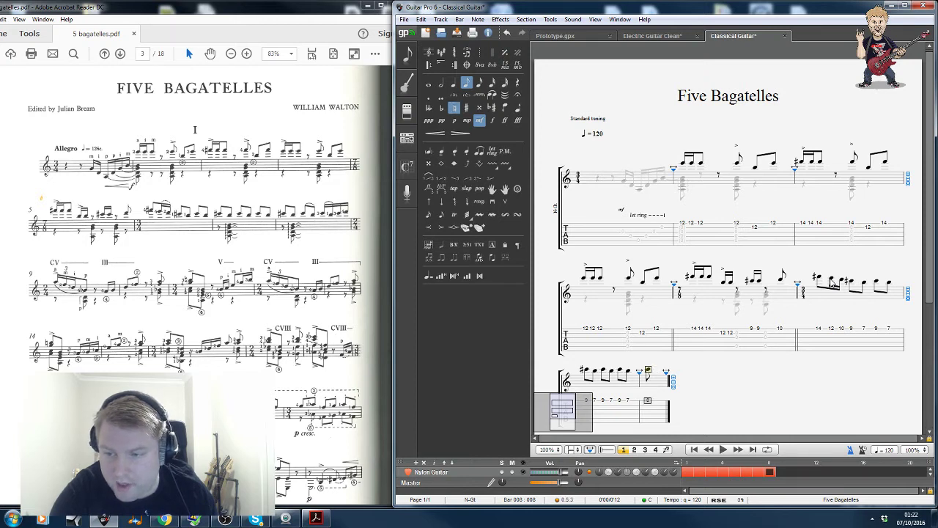
{"action": "type", "text": "9"}
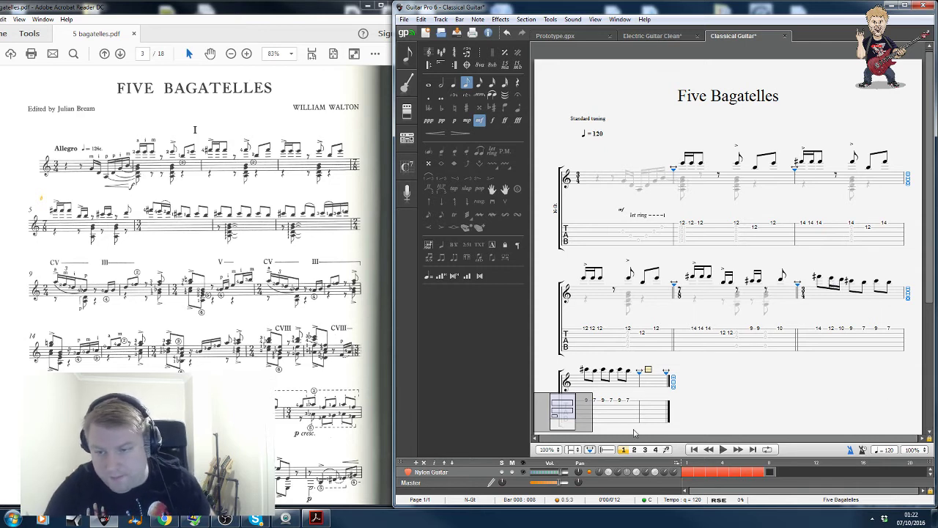
{"action": "left_click_drag", "start_coordinate": [603, 399], "coordinate": [628, 400]}
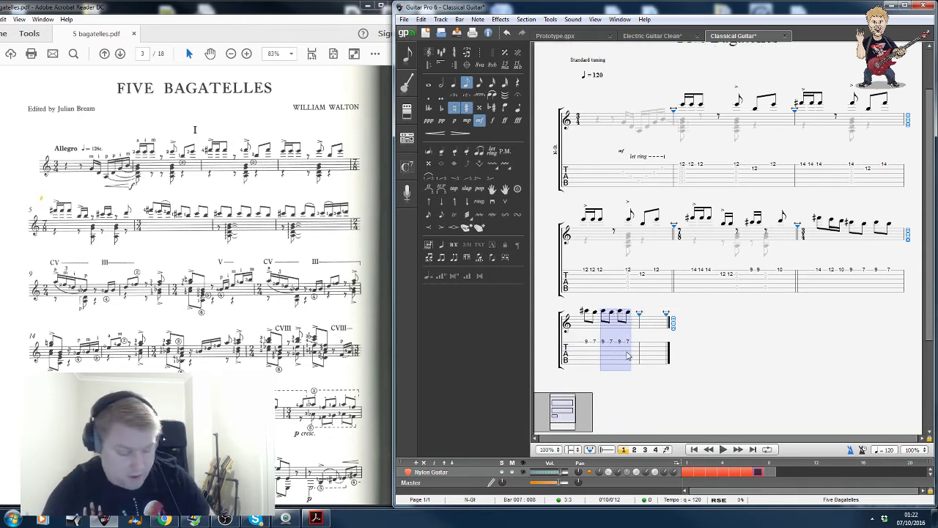
{"action": "left_click", "coordinate": [646, 344]}
{"action": "key", "text": "ctrl+v"}
{"action": "left_click", "coordinate": [659, 342]}
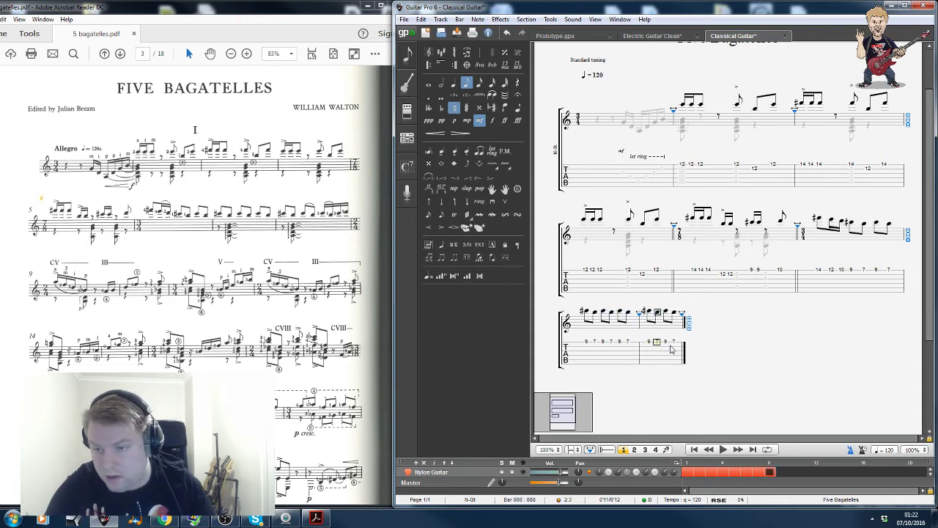
Complete bar 8 with sixteenth notes at frets 9, 7, 9 and 10 on string 1.
{"action": "left_click", "coordinate": [676, 315]}
{"action": "key", "text": "Right"}
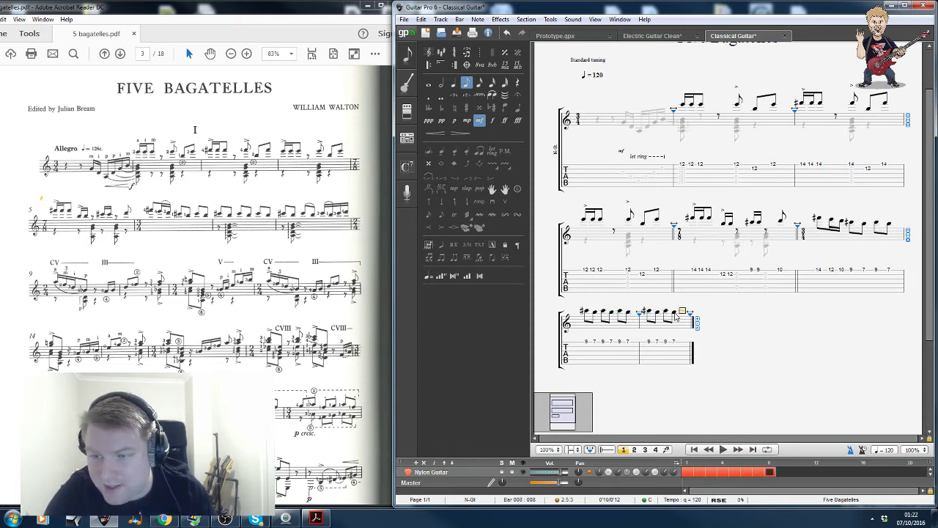
{"action": "type", "text": "8"}
{"action": "key", "text": "plus"}
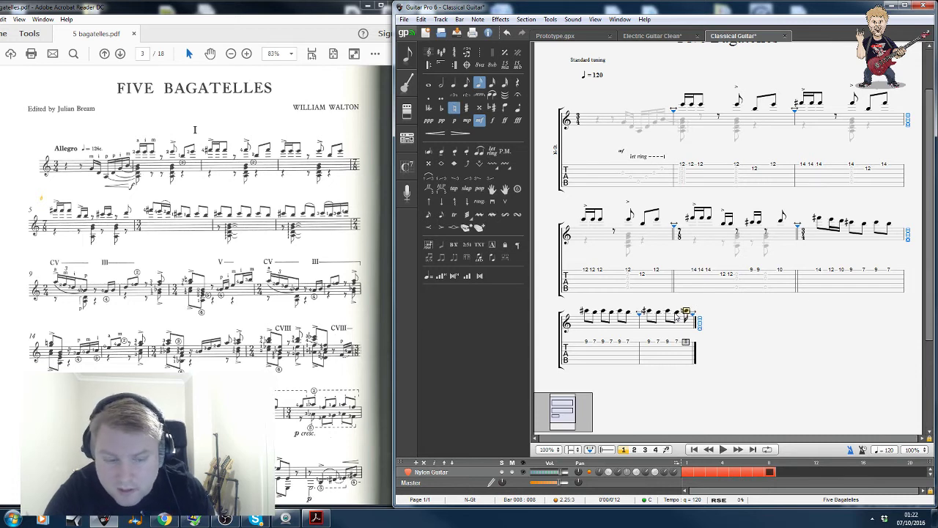
{"action": "type", "text": "9"}
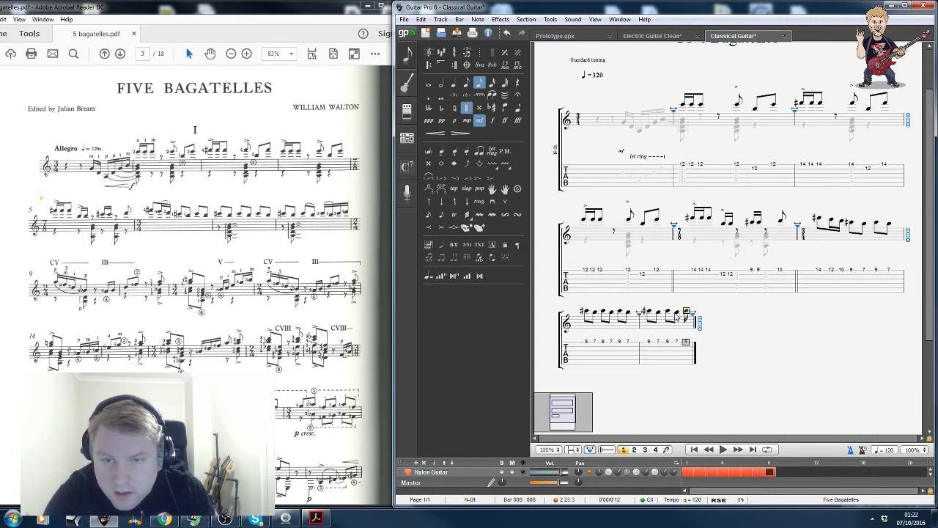
{"action": "key", "text": "Right"}
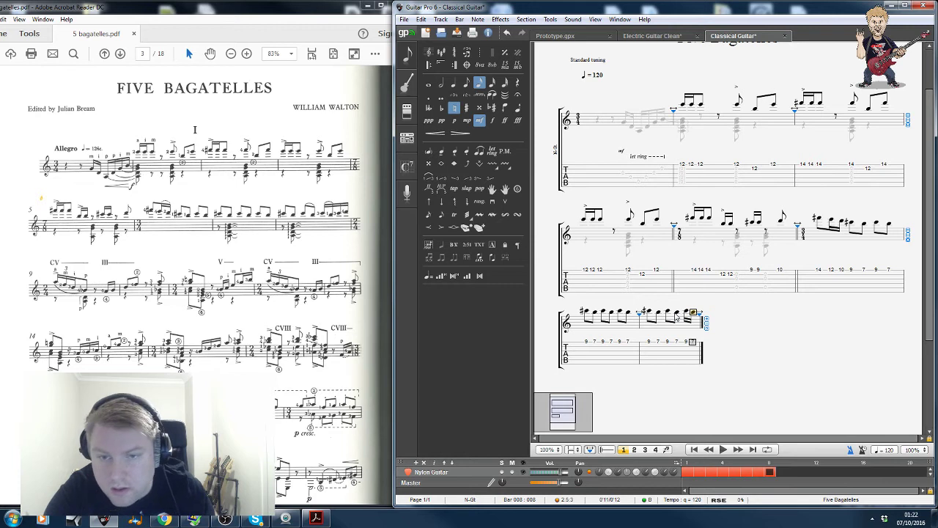
{"action": "key", "text": "Right"}
{"action": "key", "text": "8"}
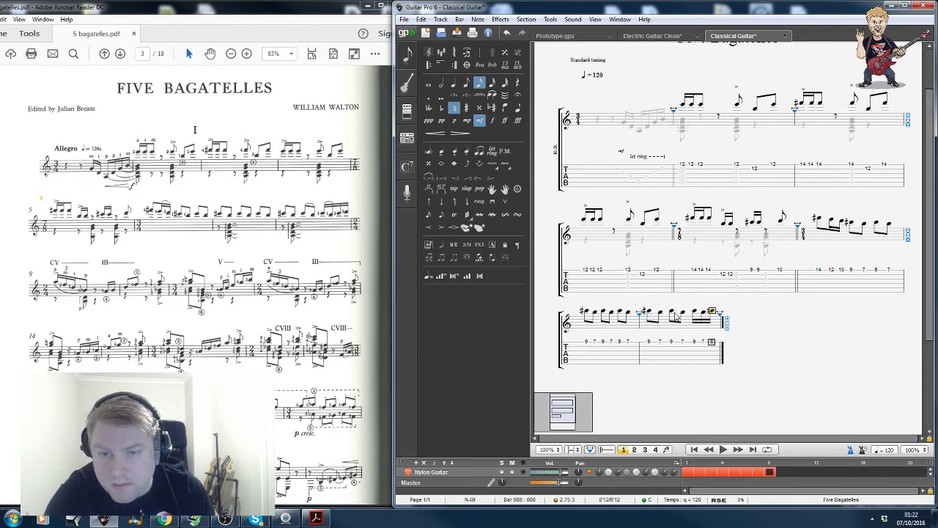
{"action": "key", "text": "1"}
{"action": "key", "text": "0"}
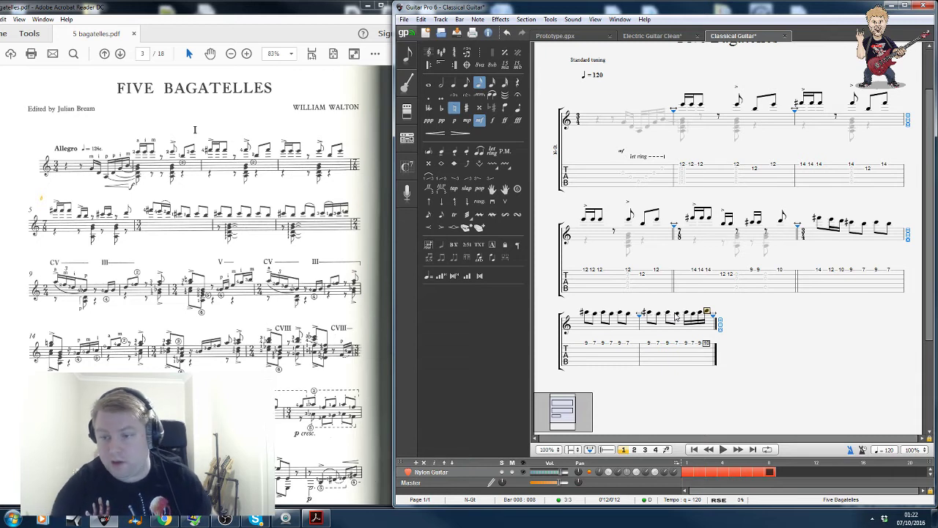
Try hammer-on/pull-off slurs in bar 8 from the second fret 9 eighth note and from the first fret 9 sixteenth note.
{"action": "key", "text": "Left"}
{"action": "key", "text": "Left"}
{"action": "key", "text": "Left"}
{"action": "key", "text": "Left"}
{"action": "key", "text": "Left"}
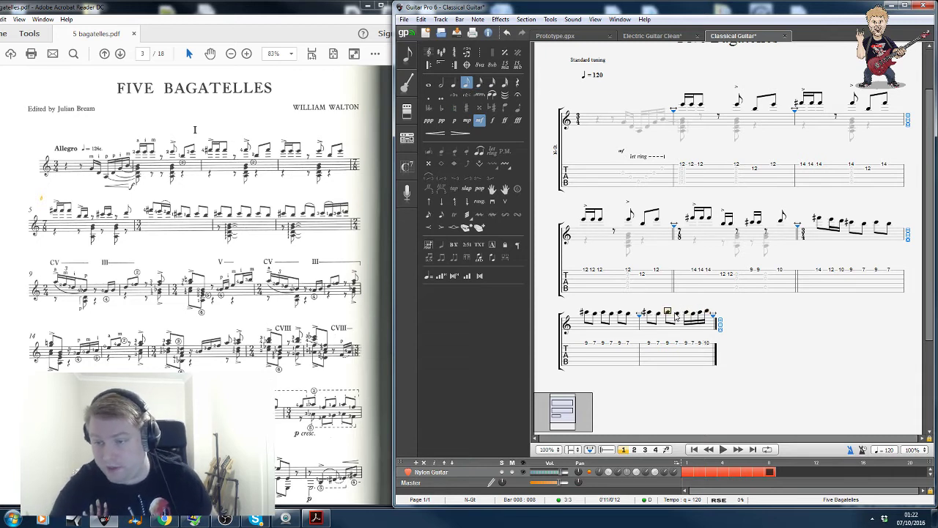
{"action": "left_click", "coordinate": [666, 345]}
{"action": "key", "text": "h"}
{"action": "key", "text": "Right"}
{"action": "key", "text": "h"}
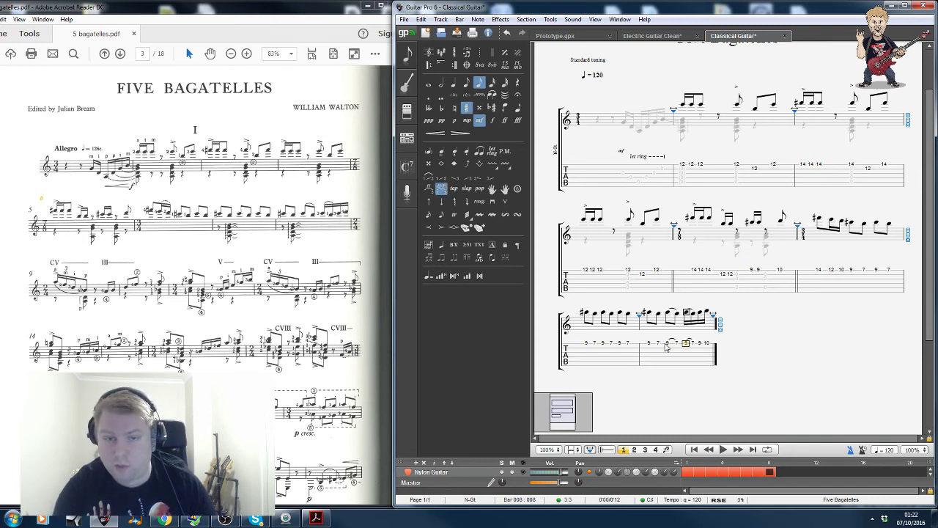
Remove both hammer-on/pull-off slurs from the fret 9 notes in bar 8.
{"action": "left_click", "coordinate": [830, 270]}
{"action": "left_click", "coordinate": [667, 343]}
{"action": "key", "text": "h"}
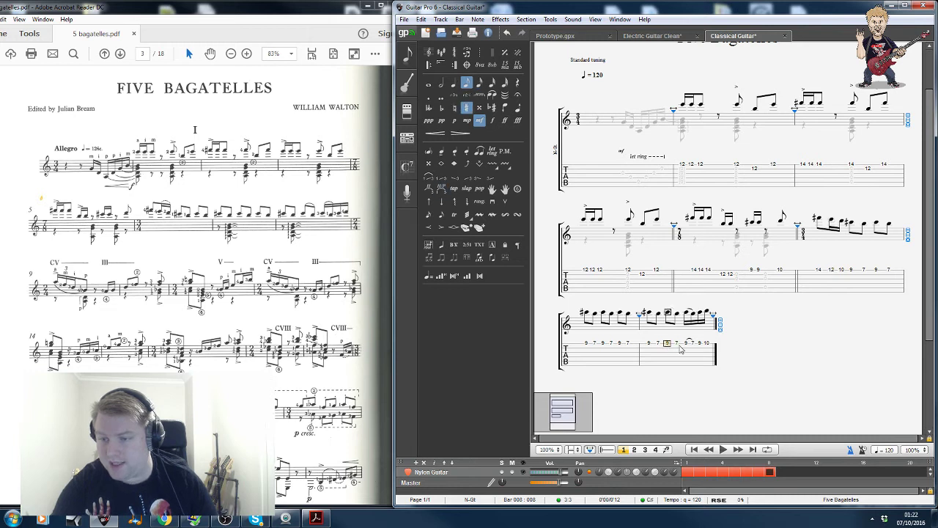
{"action": "left_click", "coordinate": [685, 343]}
{"action": "key", "text": "h"}
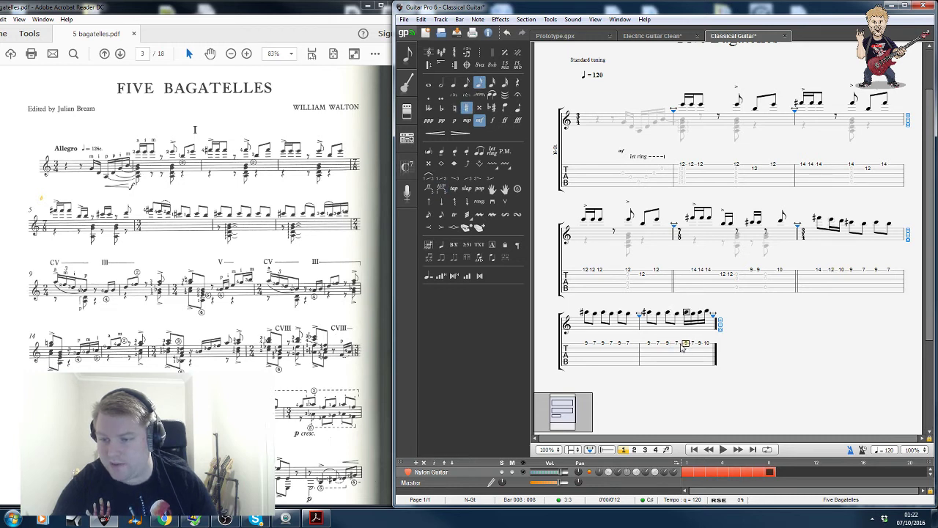
Add a hammer-on/pull-off slur from the fret 12 note in bar 6 and compare it with the slurs in the PDF score.
{"action": "left_click", "coordinate": [832, 272]}
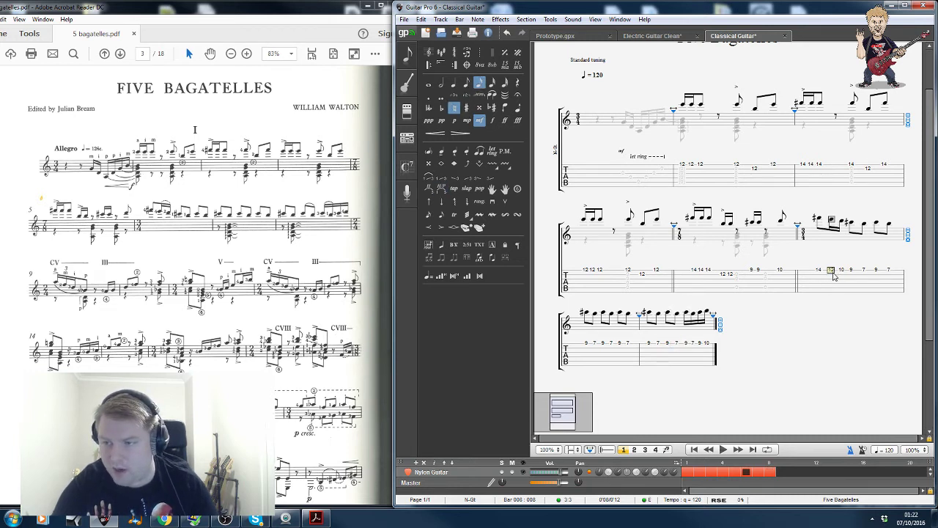
{"action": "key", "text": "h"}
{"action": "left_click_drag", "start_coordinate": [300, 197], "coordinate": [318, 213]}
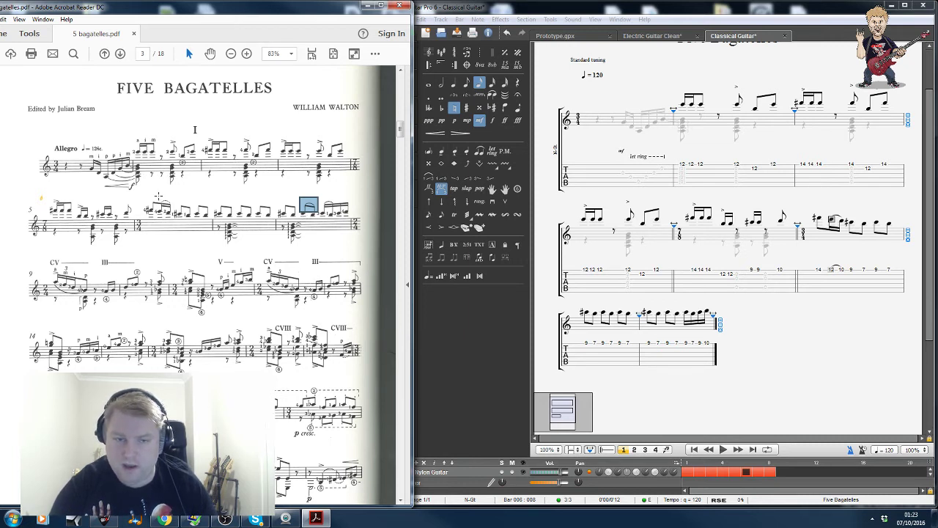
{"action": "left_click_drag", "start_coordinate": [159, 195], "coordinate": [177, 214]}
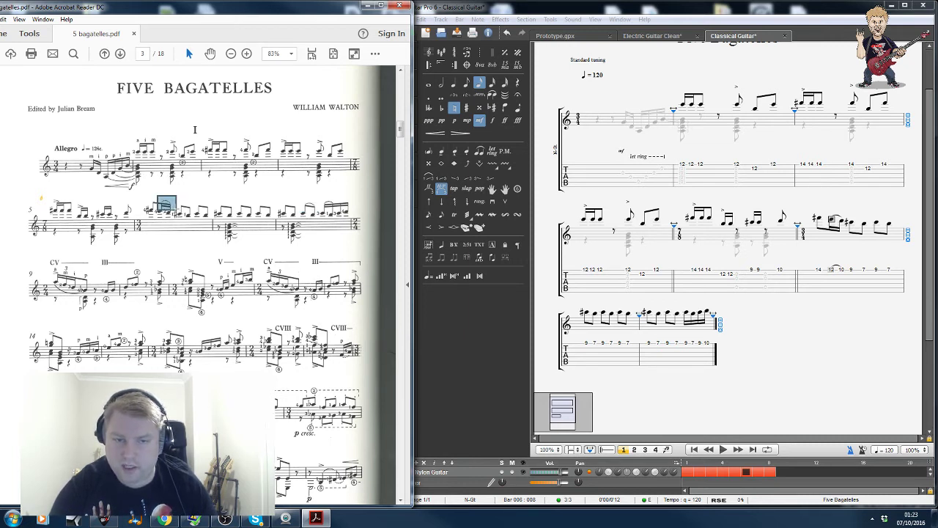
{"action": "left_click", "coordinate": [203, 209]}
{"action": "left_click", "coordinate": [202, 213]}
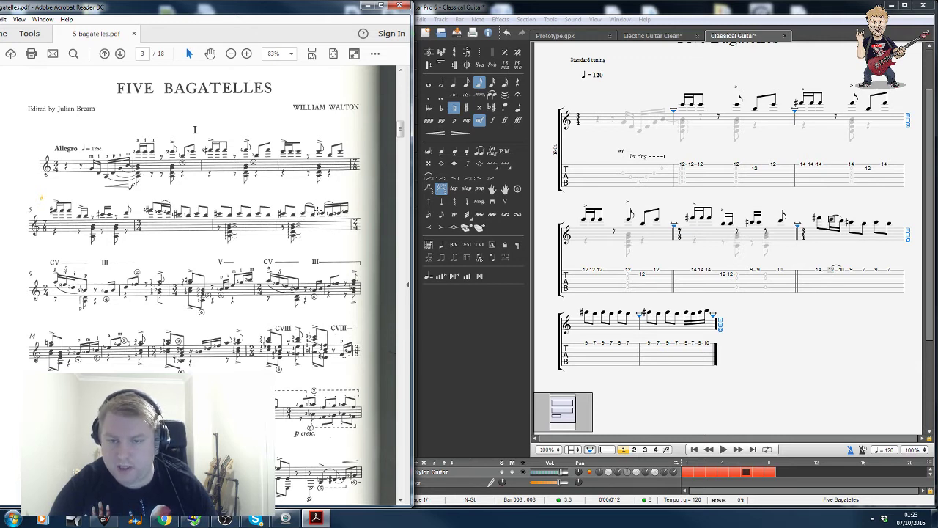
In voice 2, complete bar 5 with an eighth rest after its last chord.
{"action": "left_click", "coordinate": [611, 360]}
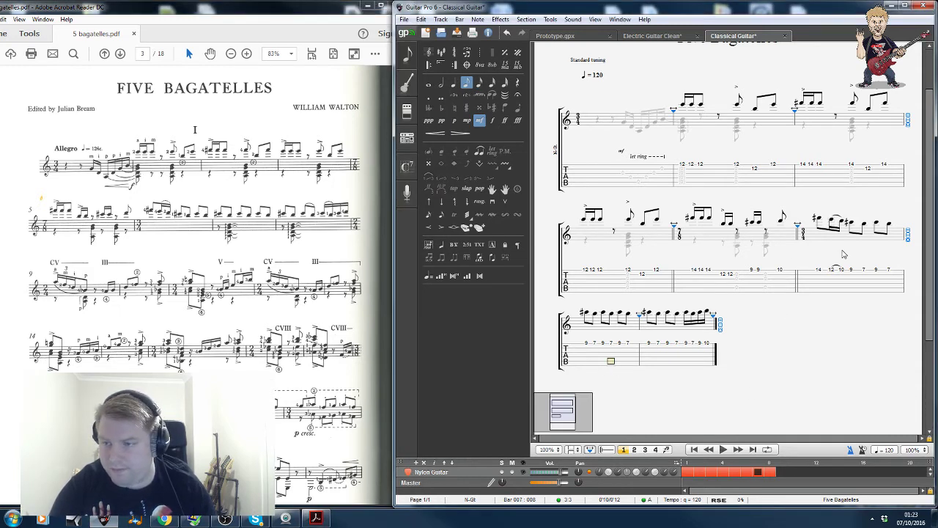
{"action": "left_click", "coordinate": [634, 450]}
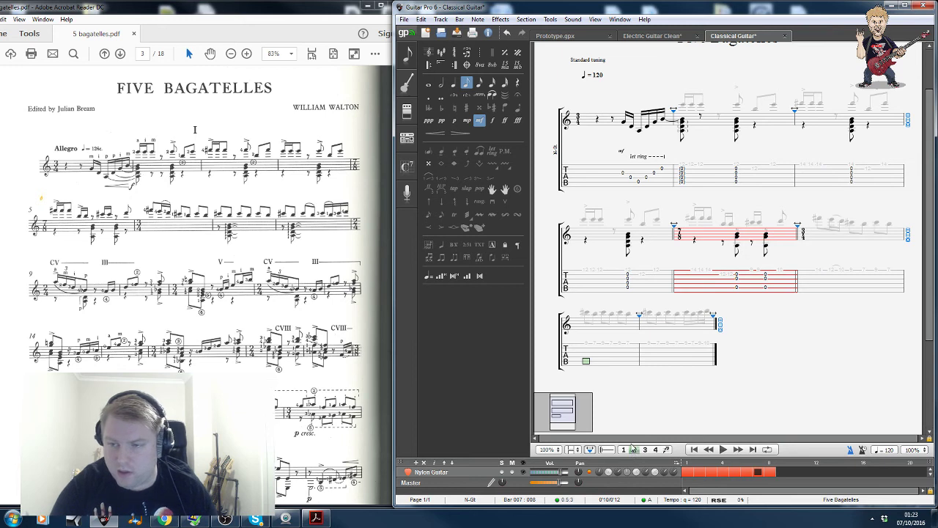
{"action": "left_click", "coordinate": [765, 287]}
{"action": "key", "text": "Right"}
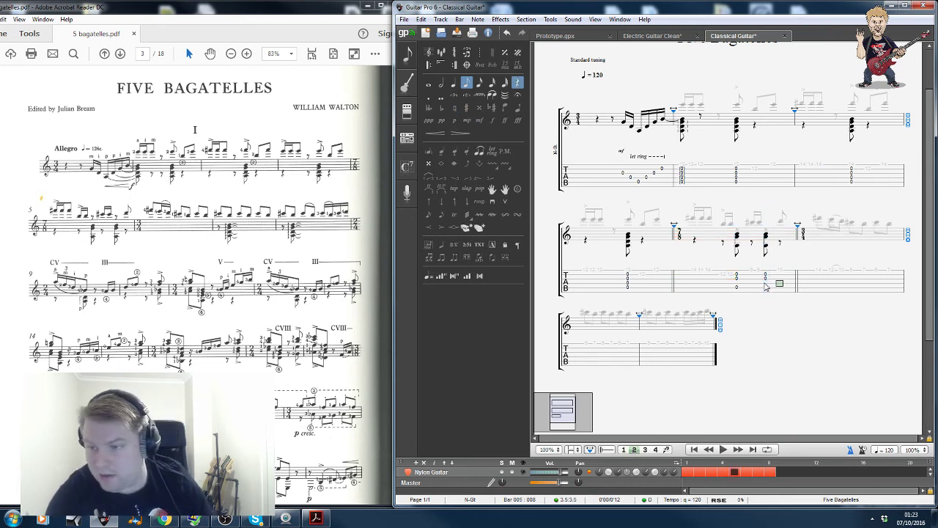
In voice 2 of bar 7, enter an eighth rest and an eighth-note chord on open strings 2 to 5, with an arpeggio.
{"action": "left_click", "coordinate": [600, 372]}
{"action": "left_click", "coordinate": [586, 337]}
{"action": "key", "text": "Right"}
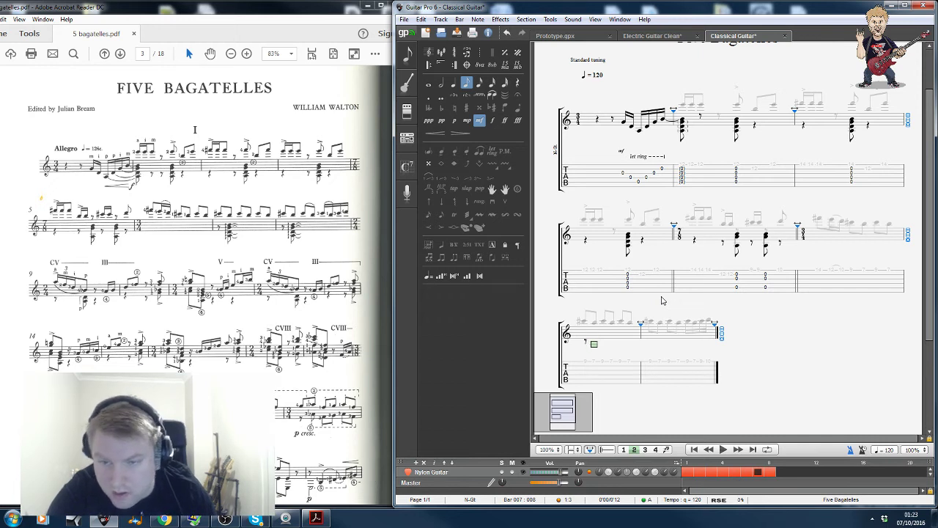
{"action": "key", "text": "0"}
{"action": "key", "text": "Return"}
{"action": "key", "text": "Down"}
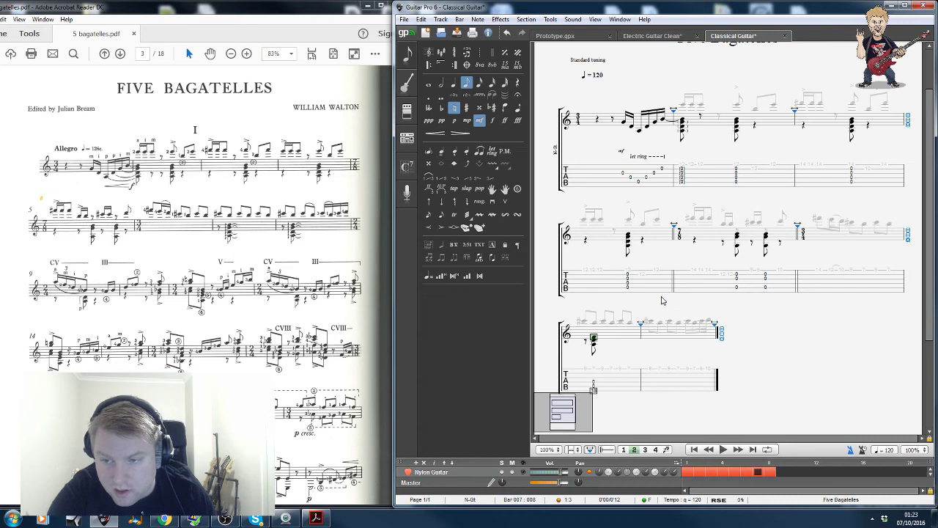
{"action": "key", "text": "Up"}
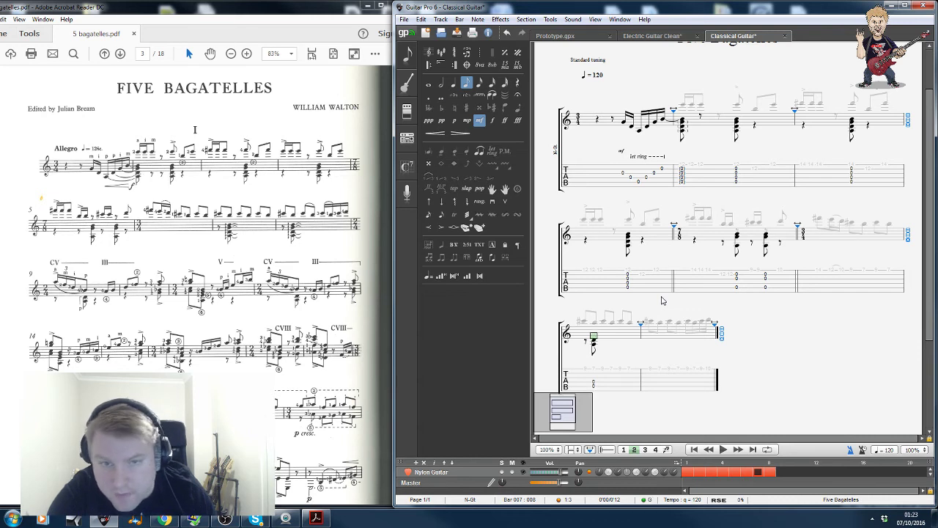
{"action": "key", "text": "0"}
{"action": "key", "text": "Up"}
{"action": "key", "text": "0"}
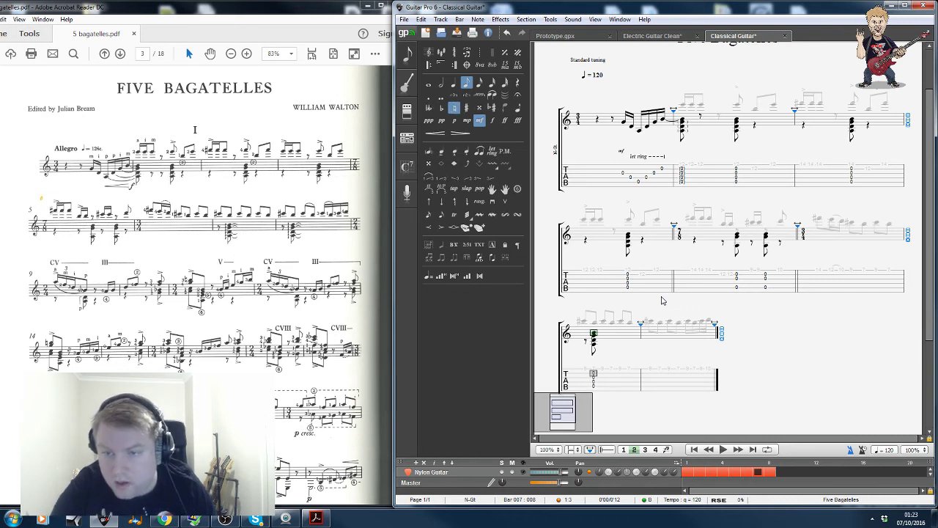
{"action": "left_click", "coordinate": [448, 202]}
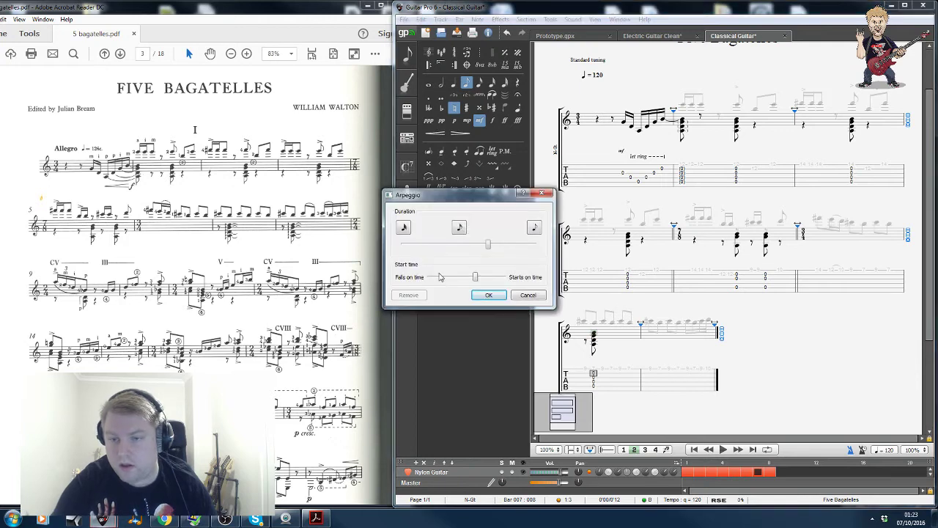
{"action": "left_click", "coordinate": [488, 295]}
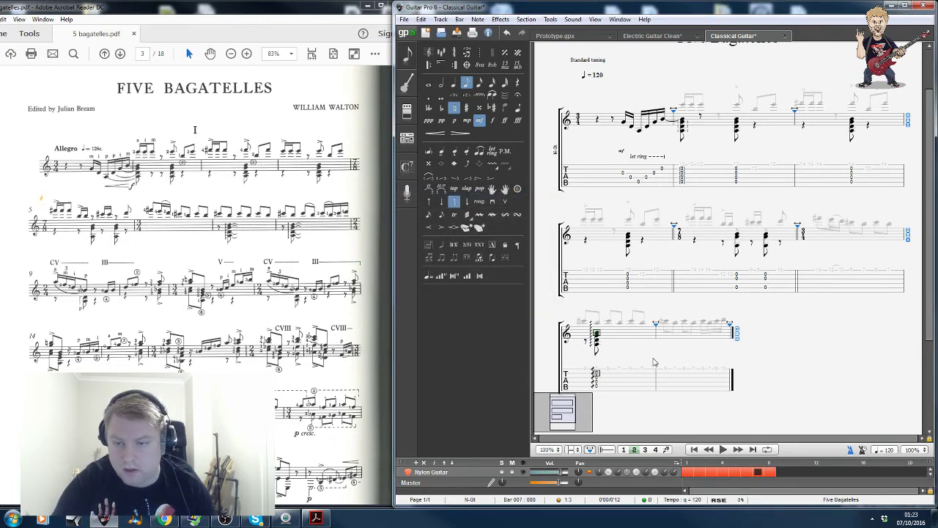
Tie the bar 7 chord on strings 2 to 5 to a half-note chord that fills the rest of the bar.
{"action": "left_click", "coordinate": [614, 380]}
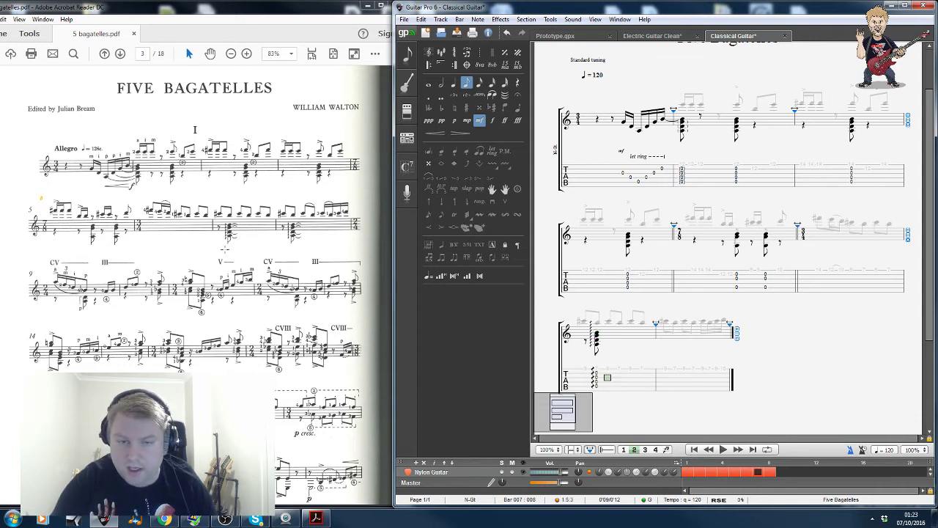
{"action": "left_click_drag", "start_coordinate": [242, 248], "coordinate": [228, 217]}
{"action": "left_click", "coordinate": [256, 250]}
{"action": "left_click", "coordinate": [226, 242]}
{"action": "left_click", "coordinate": [610, 376]}
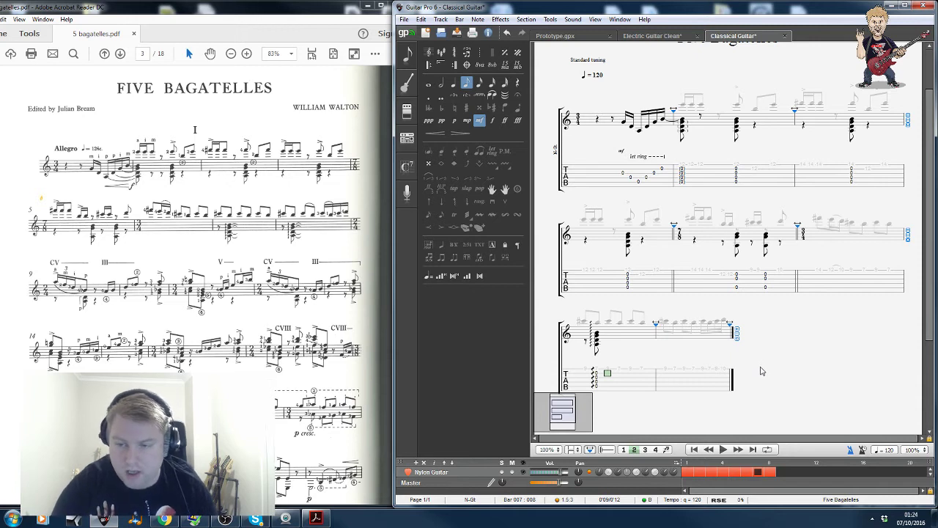
{"action": "key", "text": "l"}
{"action": "key", "text": "Down"}
{"action": "key", "text": "l"}
{"action": "key", "text": "Down"}
{"action": "key", "text": "l"}
{"action": "key", "text": "Down"}
{"action": "key", "text": "l"}
{"action": "key", "text": "minus"}
{"action": "key", "text": "minus"}
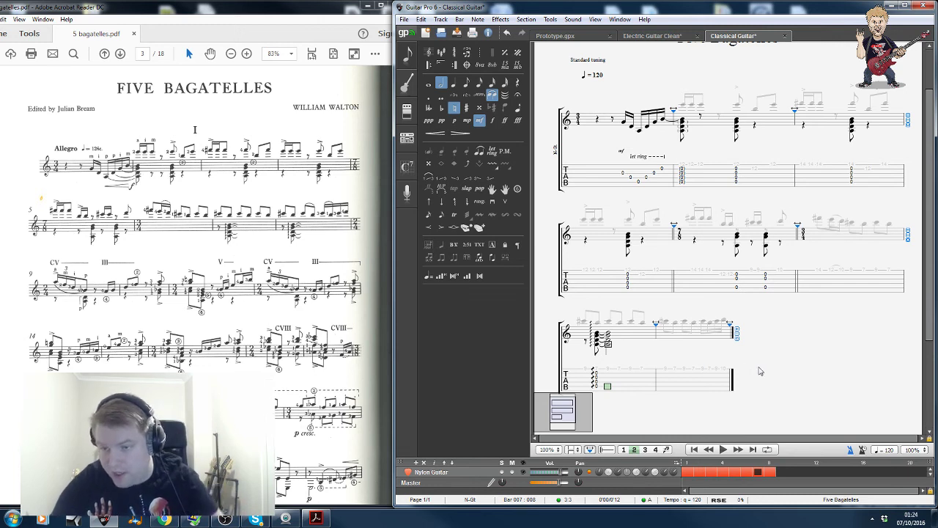
In voice 2 of bar 8, enter an eighth rest followed by an eighth-note chord on open strings 2 to 5.
{"action": "left_click", "coordinate": [670, 388]}
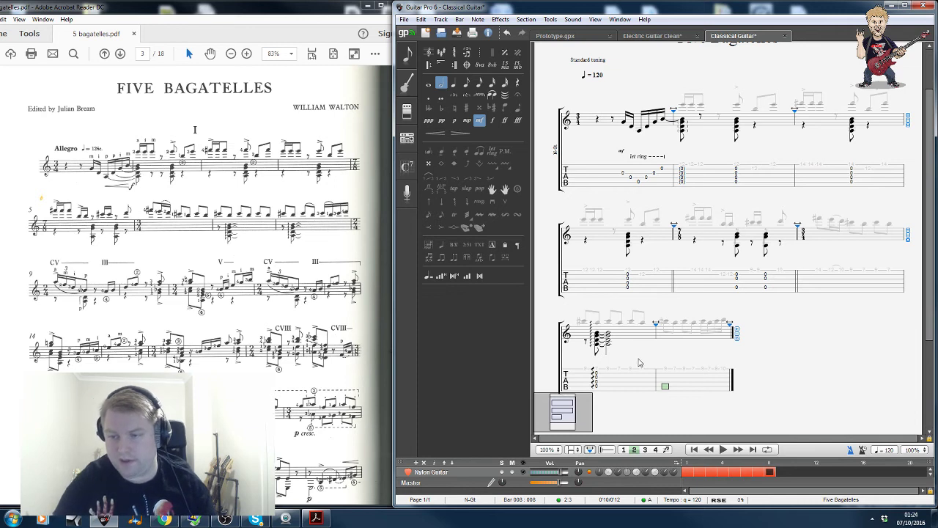
{"action": "left_click", "coordinate": [664, 338]}
{"action": "key", "text": "plus"}
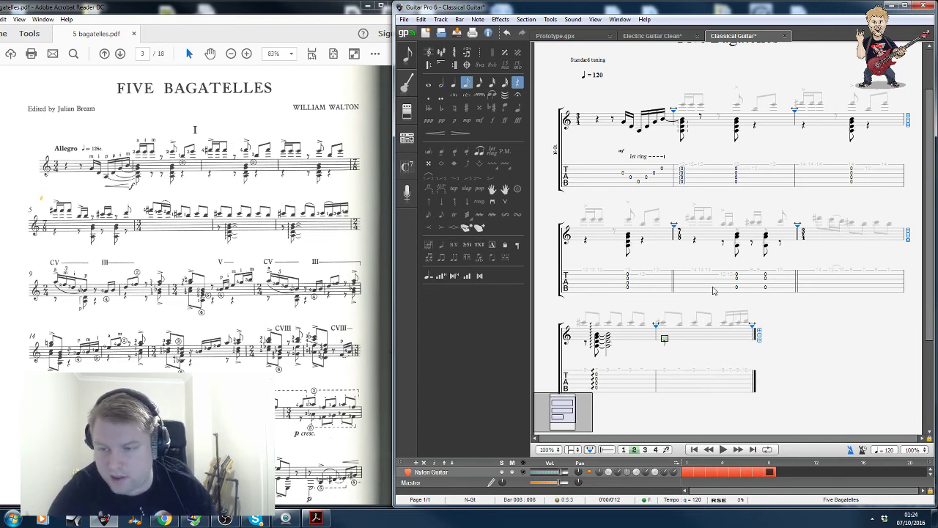
{"action": "key", "text": "Right"}
{"action": "key", "text": "Down"}
{"action": "key", "text": "Down"}
{"action": "key", "text": "Down"}
{"action": "key", "text": "Down"}
{"action": "key", "text": "Down"}
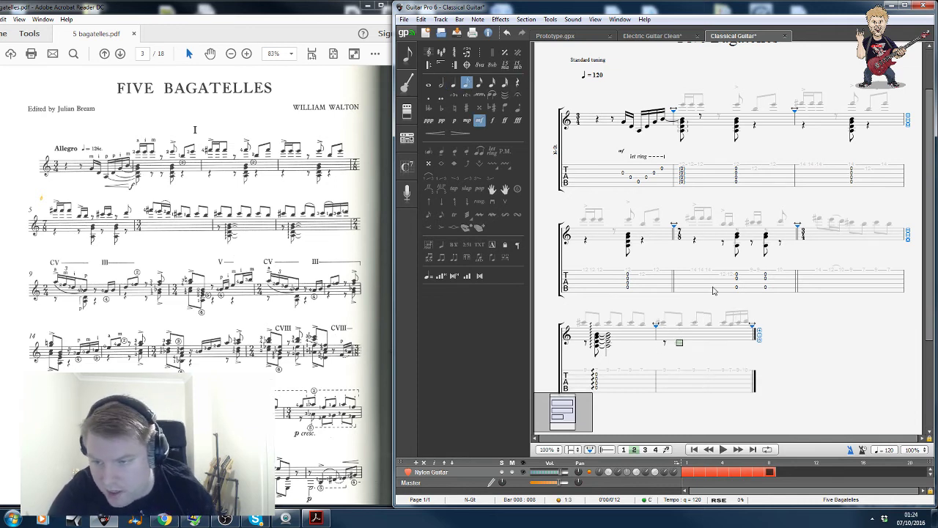
{"action": "key", "text": "Return"}
{"action": "key", "text": "Up"}
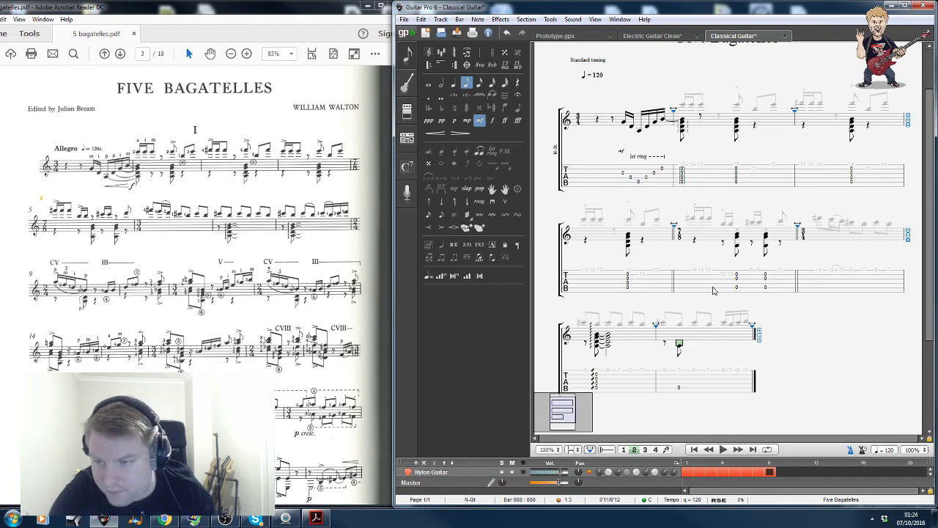
{"action": "key", "text": "0"}
{"action": "key", "text": "Up"}
{"action": "key", "text": "Up"}
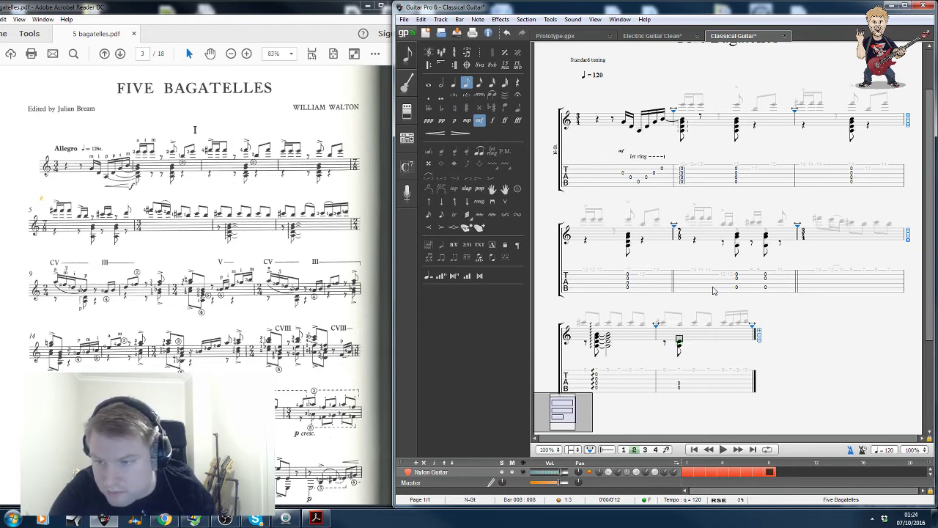
{"action": "key", "text": "Up"}
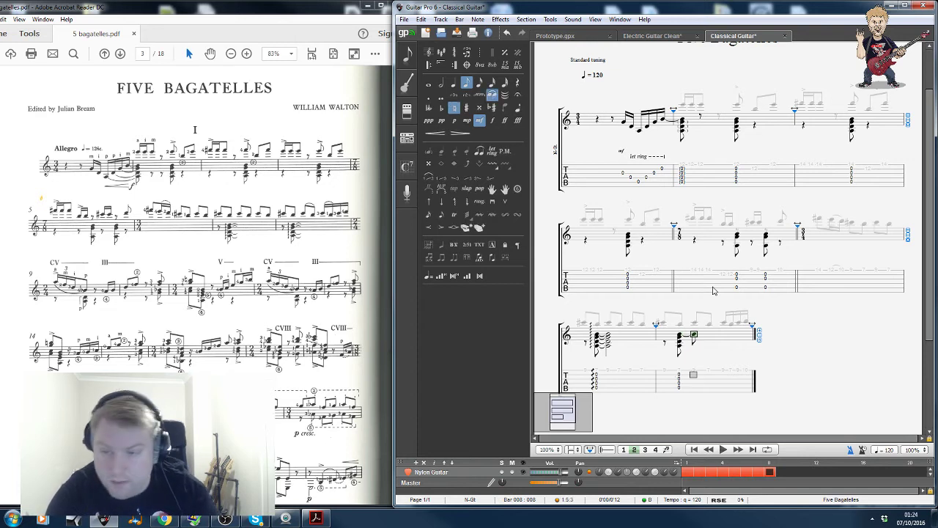
Tie all four notes of the bar 8 chord to a following half-note chord.
{"action": "key", "text": "Right"}
{"action": "key", "text": "Down"}
{"action": "key", "text": "l"}
{"action": "key", "text": "Down"}
{"action": "key", "text": "Down"}
{"action": "key", "text": "Down"}
{"action": "key", "text": "Down"}
{"action": "key", "text": "Up"}
{"action": "key", "text": "l"}
{"action": "key", "text": "Down"}
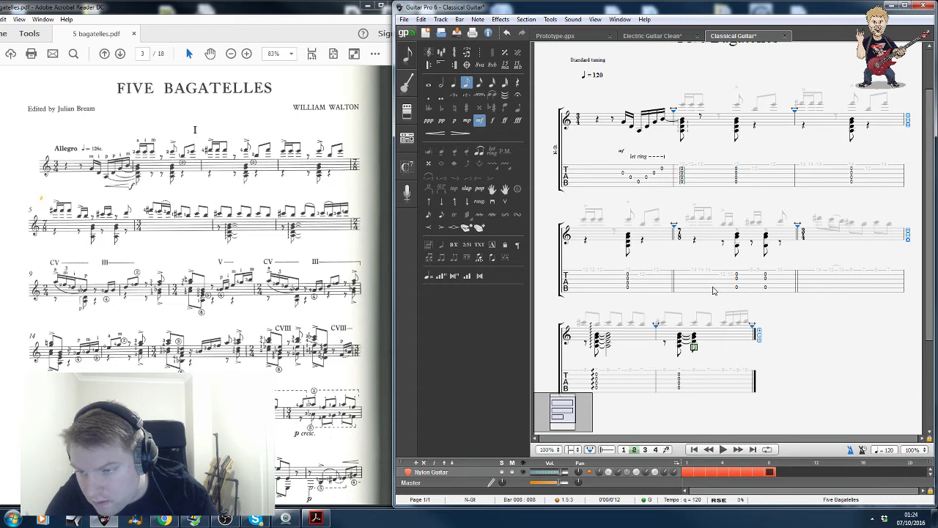
{"action": "key", "text": "minus"}
{"action": "key", "text": "minus"}
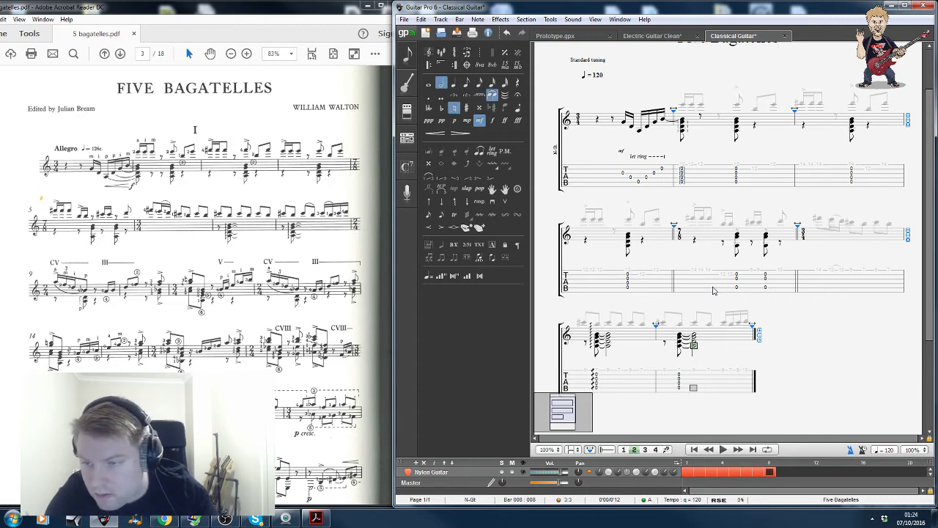
Apply an arpeggio to the eighth-note chord in bar 8 and widen bar 5 slightly by moving its closing barline.
{"action": "left_click", "coordinate": [680, 344]}
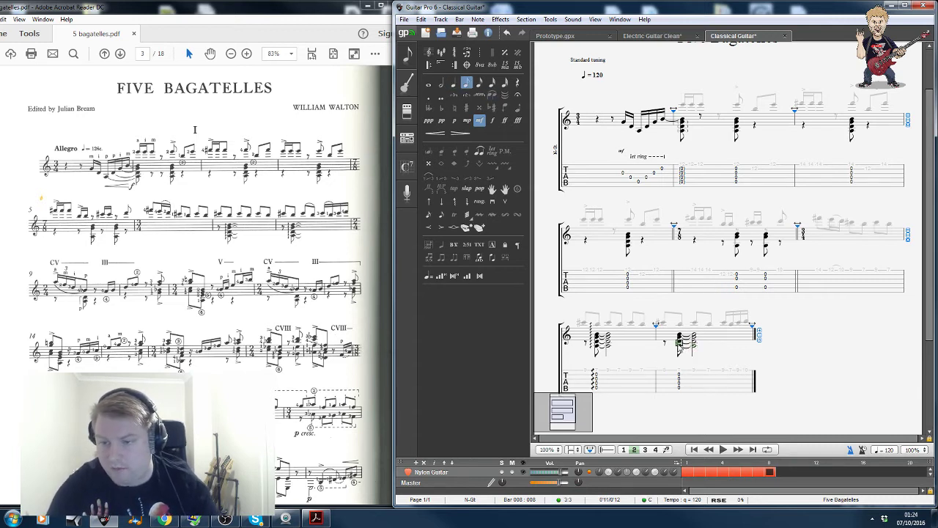
{"action": "left_click", "coordinate": [455, 203]}
{"action": "left_click", "coordinate": [486, 295]}
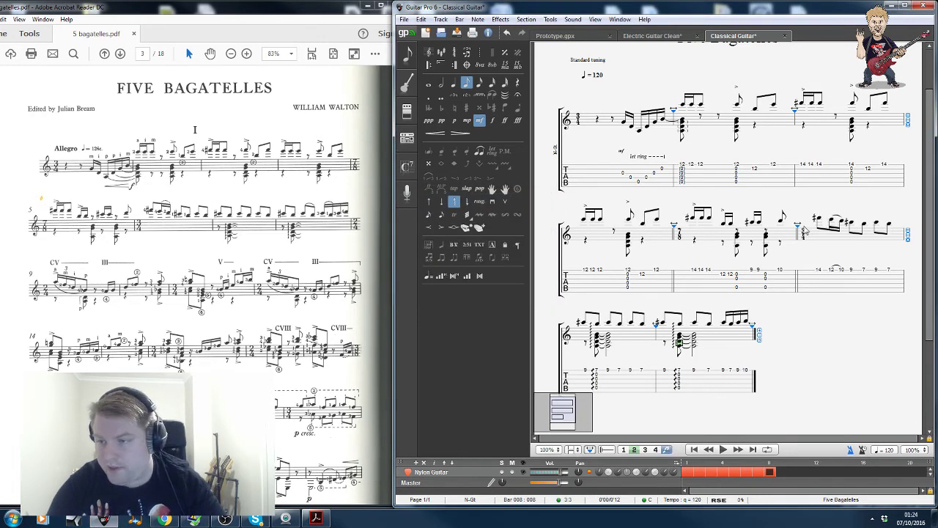
{"action": "left_click_drag", "start_coordinate": [798, 227], "coordinate": [806, 227]}
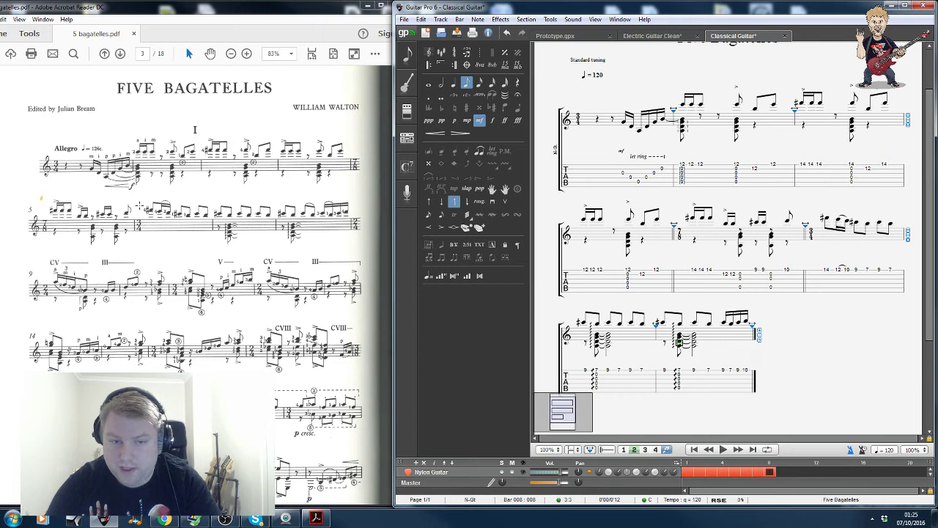
Check the fret 9 and fret 7 eighth notes in bar 6 against the same bar in the PDF score.
{"action": "left_click_drag", "start_coordinate": [139, 207], "coordinate": [198, 219]}
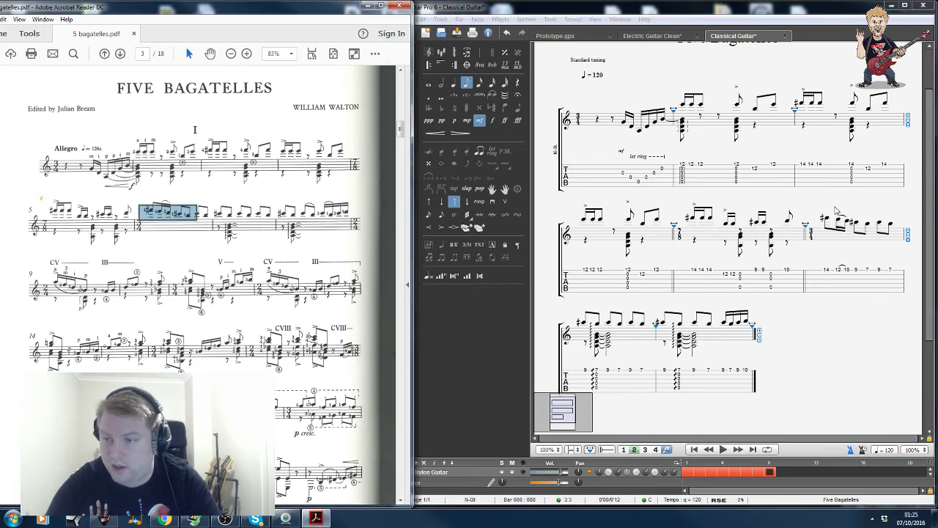
{"action": "left_click", "coordinate": [856, 274]}
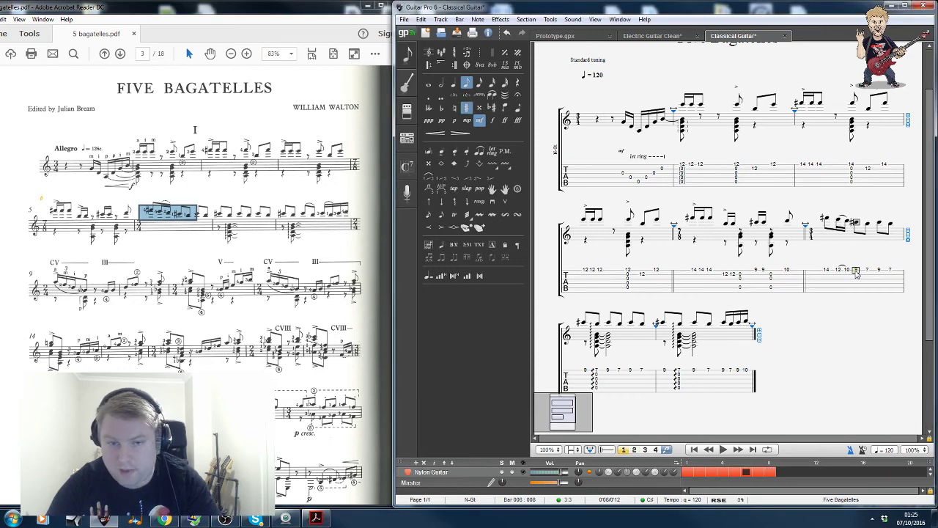
{"action": "left_click", "coordinate": [179, 232]}
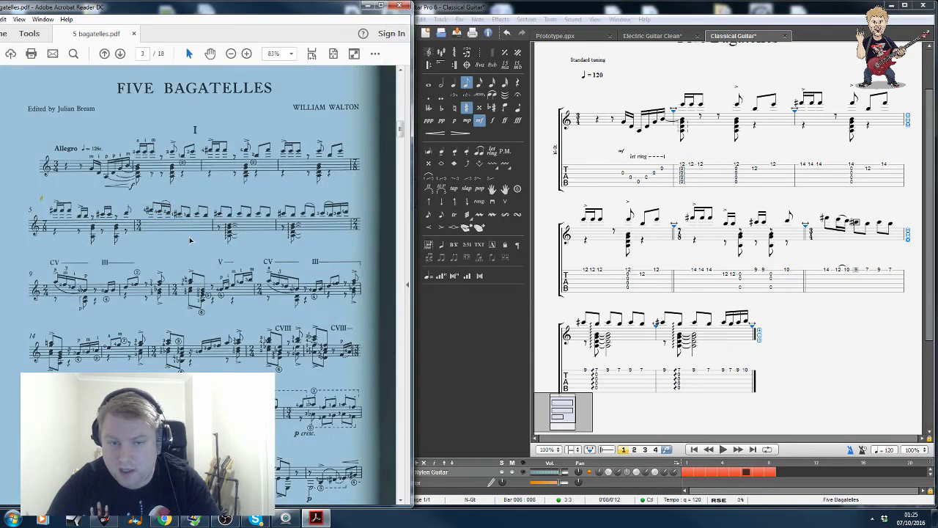
{"action": "left_click", "coordinate": [191, 239]}
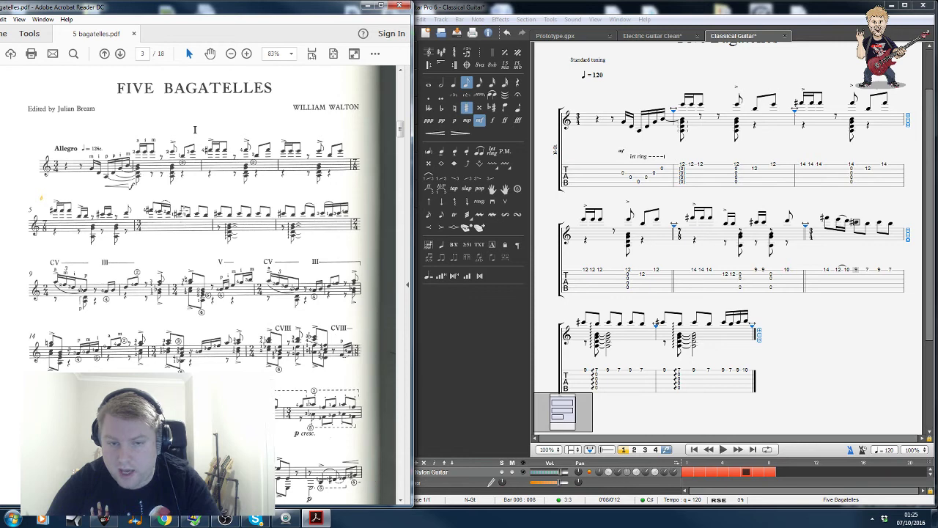
{"action": "left_click", "coordinate": [176, 218]}
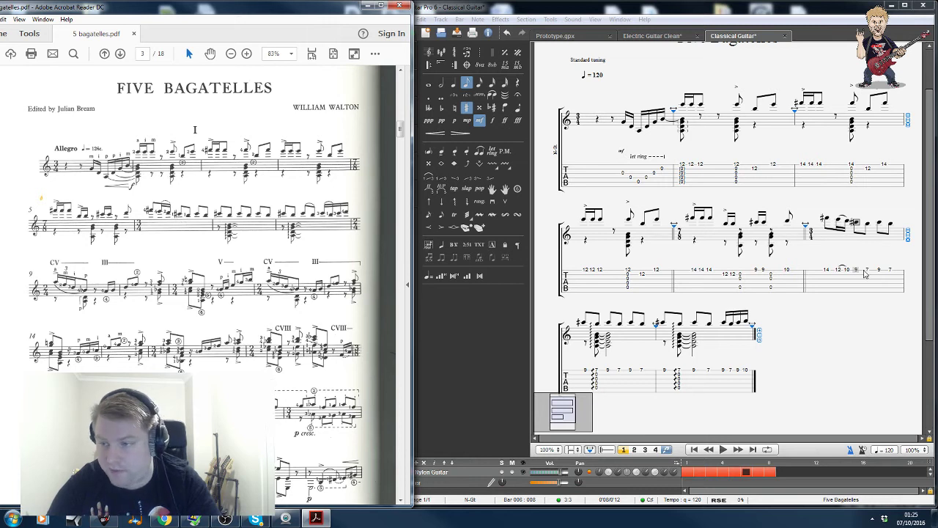
{"action": "left_click", "coordinate": [858, 273]}
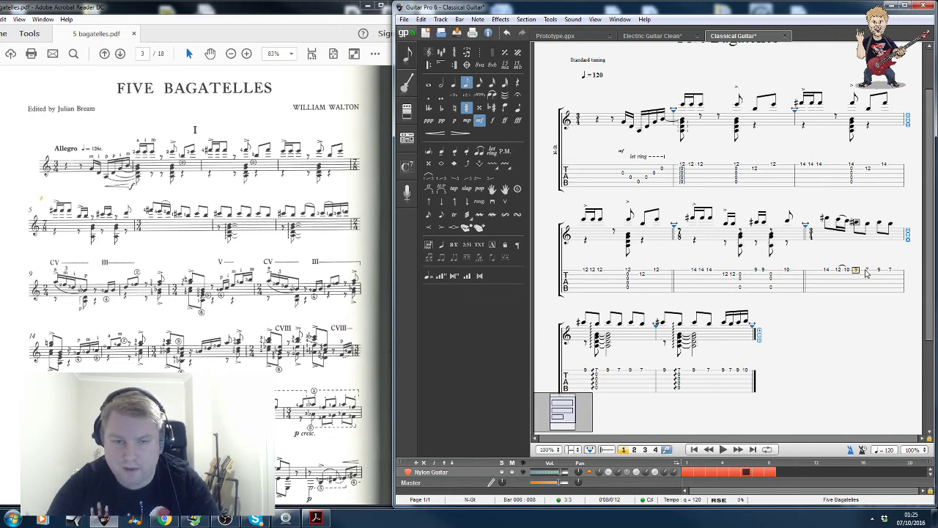
{"action": "left_click", "coordinate": [866, 270]}
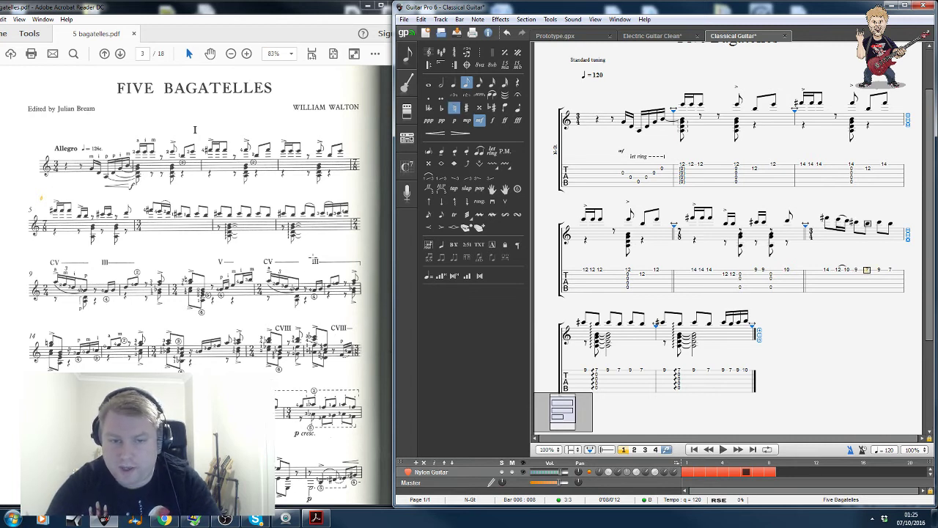